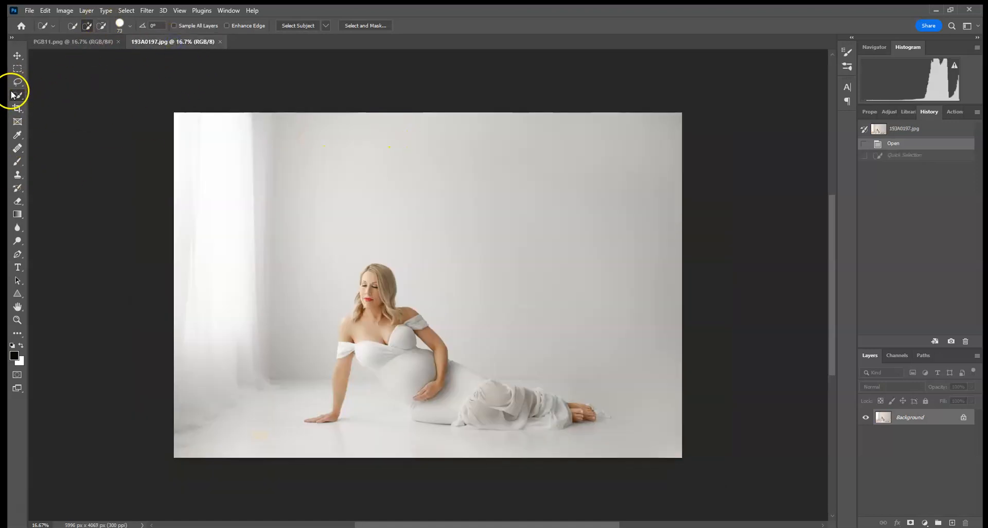
Select the woman with Select Subject and add the missed hair edges beside her face using a Quick Selection brush of size 36.
left_click(301, 26)
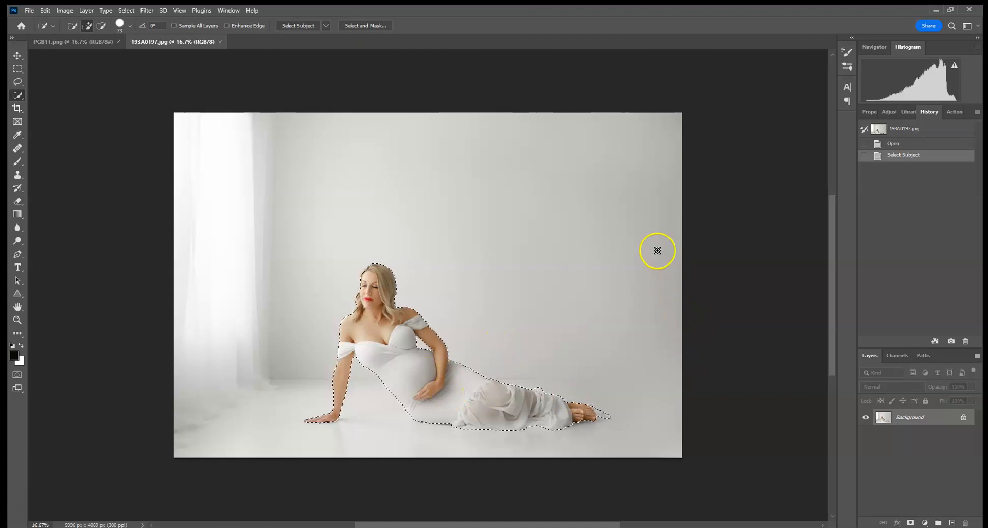
key("ctrl+plus")
key("ctrl+plus")
key("ctrl+plus")
key("ctrl+plus")
key("ctrl+plus")
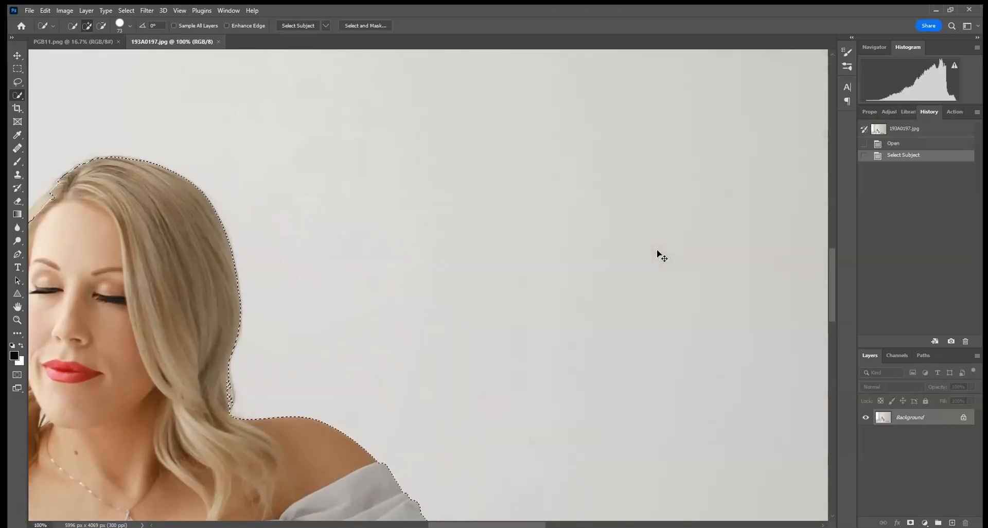
left_click_drag(492, 208, 687, 208)
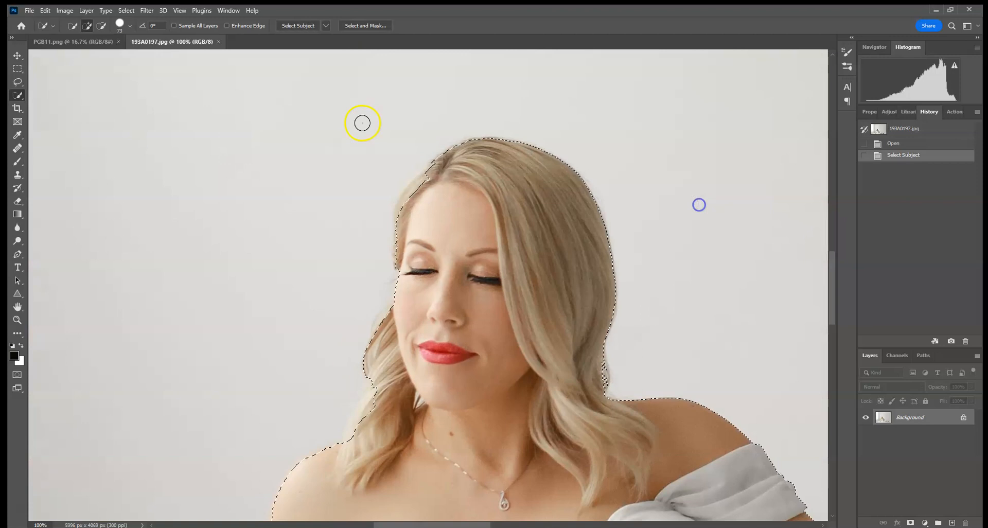
left_click(121, 26)
left_click_drag(107, 55, 91, 55)
left_click_drag(415, 193, 456, 158)
mouse_move(407, 221)
left_mouse_down()
mouse_move(406, 207)
mouse_move(401, 317)
left_mouse_up()
Extend the Quick Selection along the missed edges of her supporting shoulder and arm.
mouse_move(469, 389)
left_mouse_down()
mouse_move(379, 397)
mouse_move(358, 451)
mouse_move(466, 115)
left_mouse_up()
left_click(447, 421)
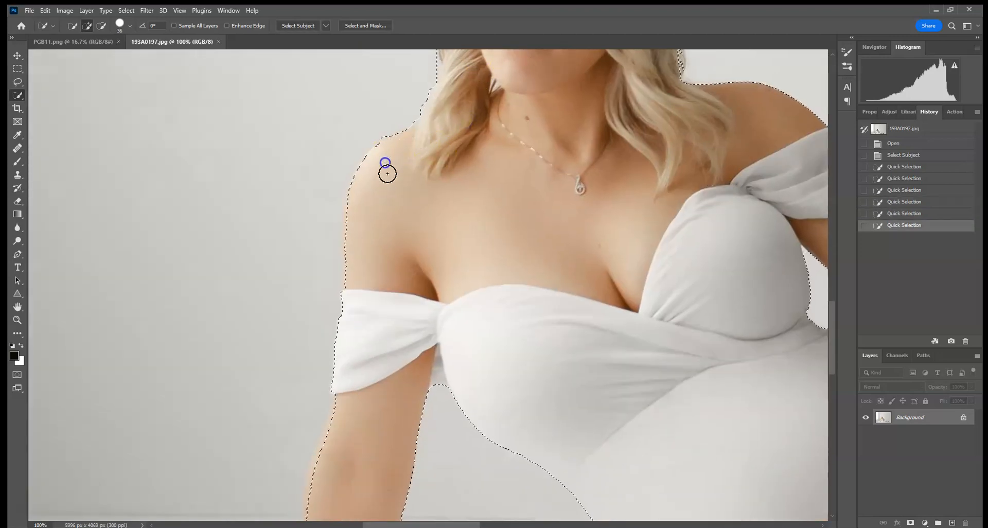
left_click_drag(366, 169, 357, 203)
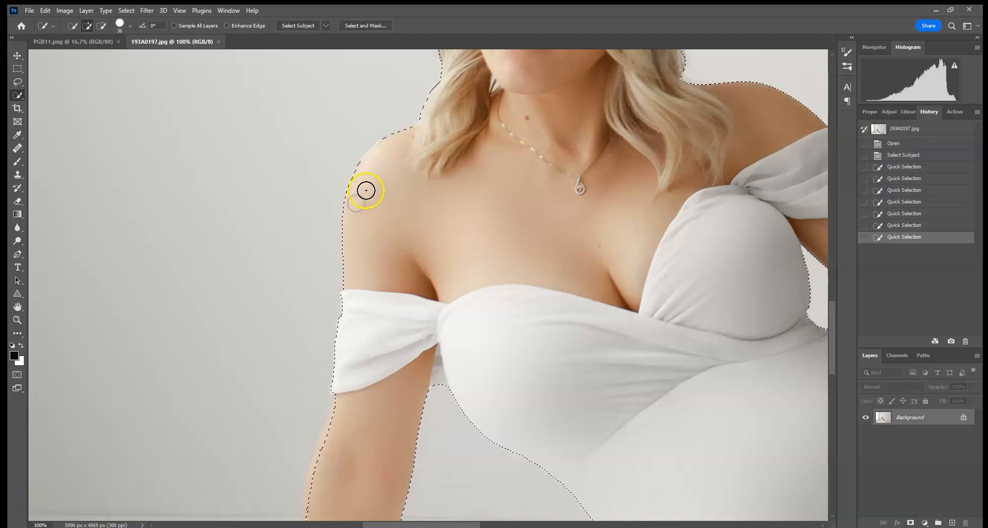
scroll(397, 257, "down", 3)
mouse_move(356, 218)
left_mouse_down()
mouse_move(332, 290)
mouse_move(337, 345)
left_mouse_up()
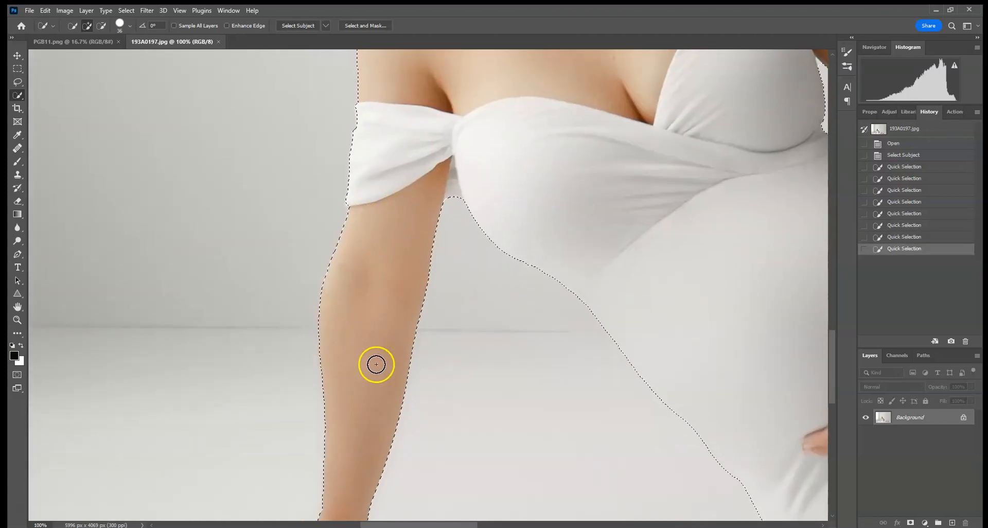
Check the selection around the supporting hand and refine it along the underside of the dress.
scroll(401, 154, "down", 4)
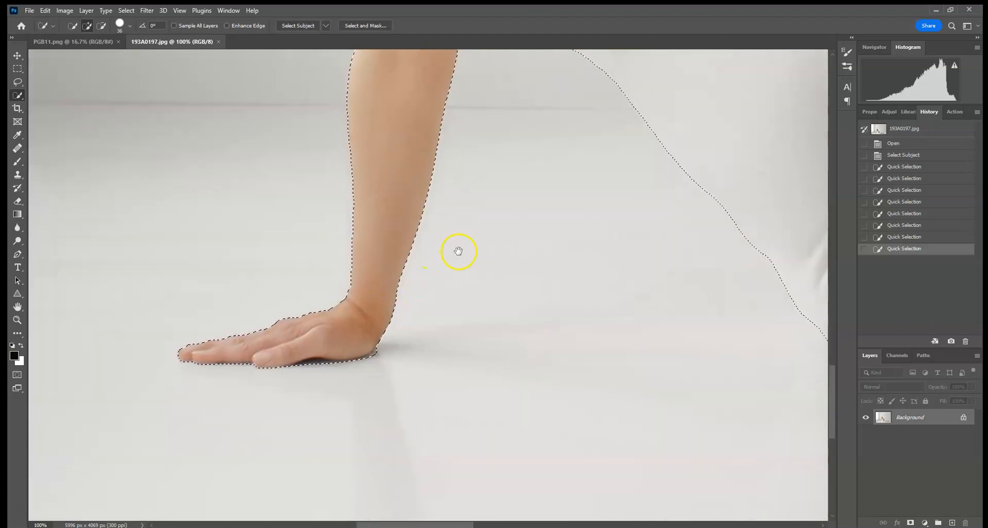
left_click_drag(452, 262, 159, 174)
left_click_drag(468, 185, 241, 252)
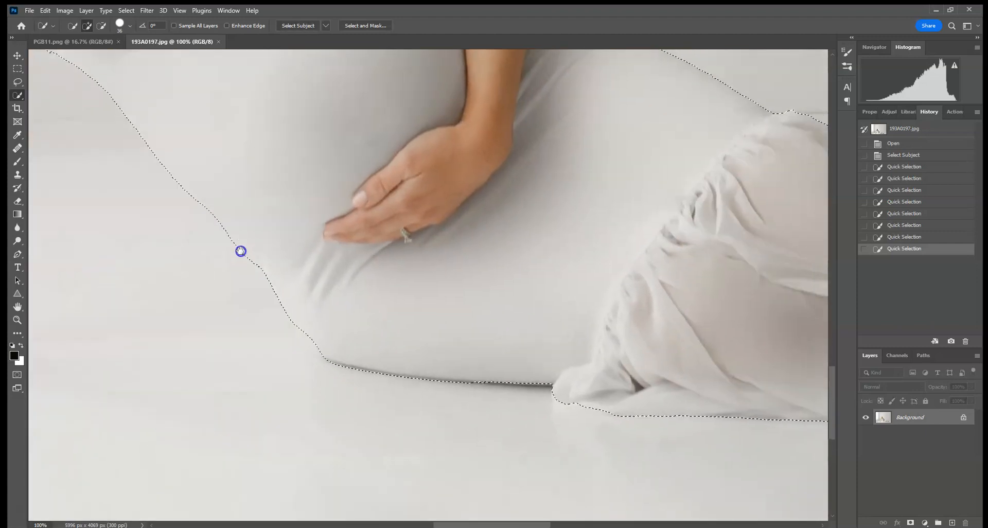
left_click_drag(734, 365, 595, 278)
left_click_drag(432, 321, 499, 325)
Add the trailing fabric beyond the feet to the selection with Quick Selection strokes.
left_click_drag(714, 251, 214, 248)
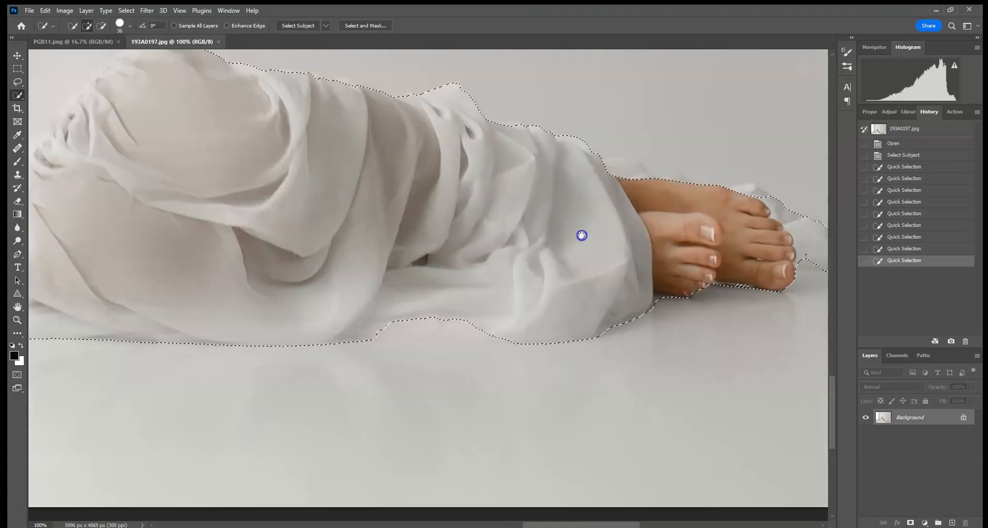
left_click_drag(582, 235, 494, 282)
left_click(717, 307)
left_click_drag(784, 309, 787, 311)
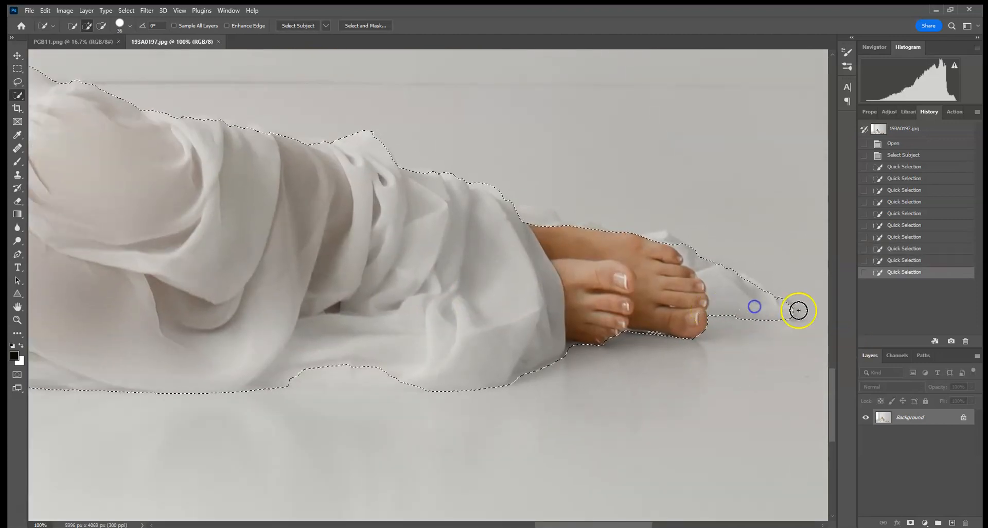
left_click(705, 263)
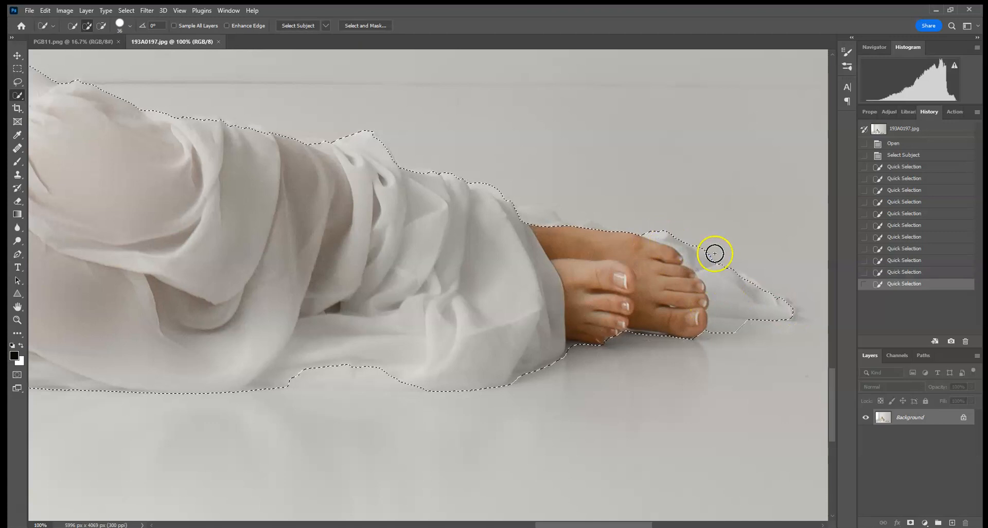
left_click(795, 317)
left_click(654, 302)
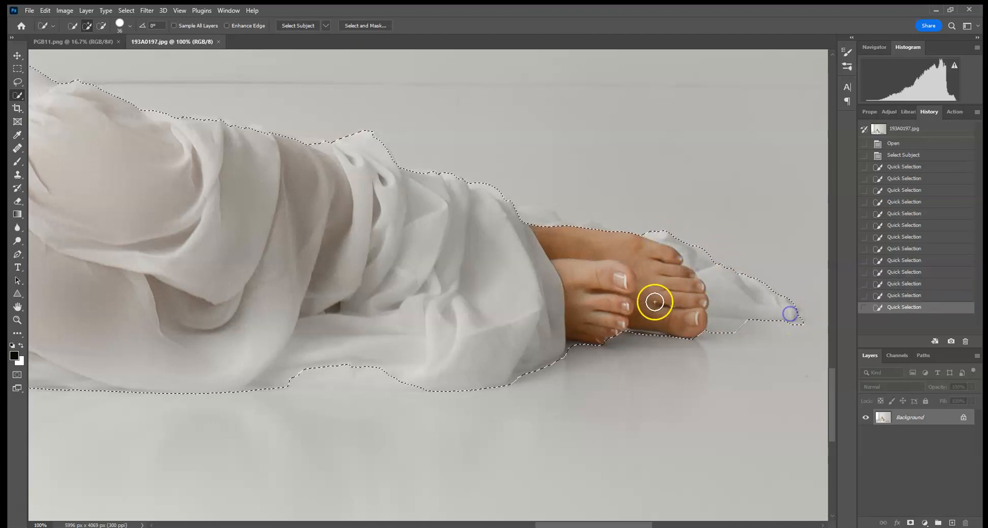
Add the fabric behind the ankles and the missed upper edges of the dress to the selection.
left_click(557, 228)
left_click(527, 216)
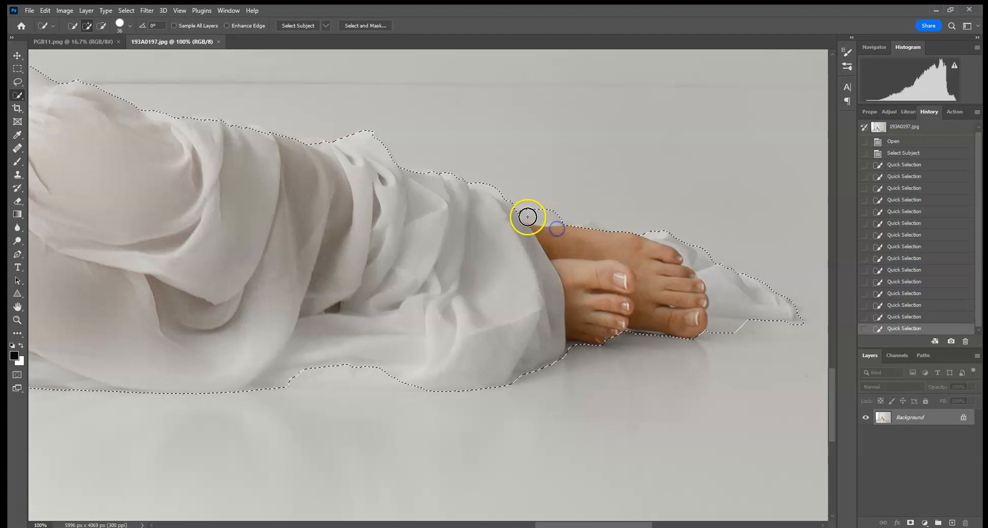
left_click_drag(538, 222, 558, 224)
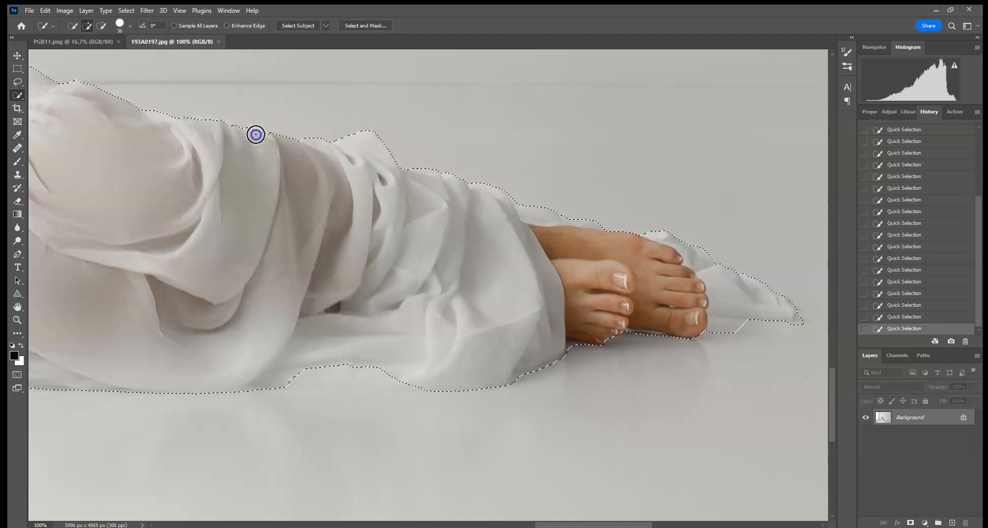
mouse_move(255, 150)
left_mouse_down()
mouse_move(481, 210)
mouse_move(426, 183)
mouse_move(456, 192)
left_mouse_up()
left_click_drag(305, 140, 572, 258)
mouse_move(418, 152)
left_mouse_down()
mouse_move(493, 216)
mouse_move(558, 310)
left_mouse_up()
left_click_drag(429, 181, 499, 330)
left_click_drag(356, 115, 569, 236)
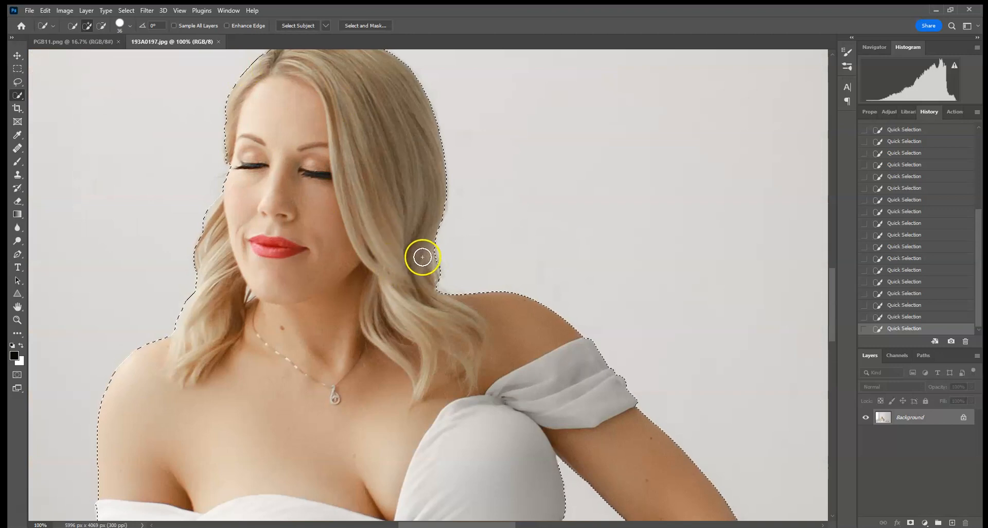
Copy the selected woman from 193A0197.jpg and paste her into the PGB11.png backdrop.
left_click(45, 10)
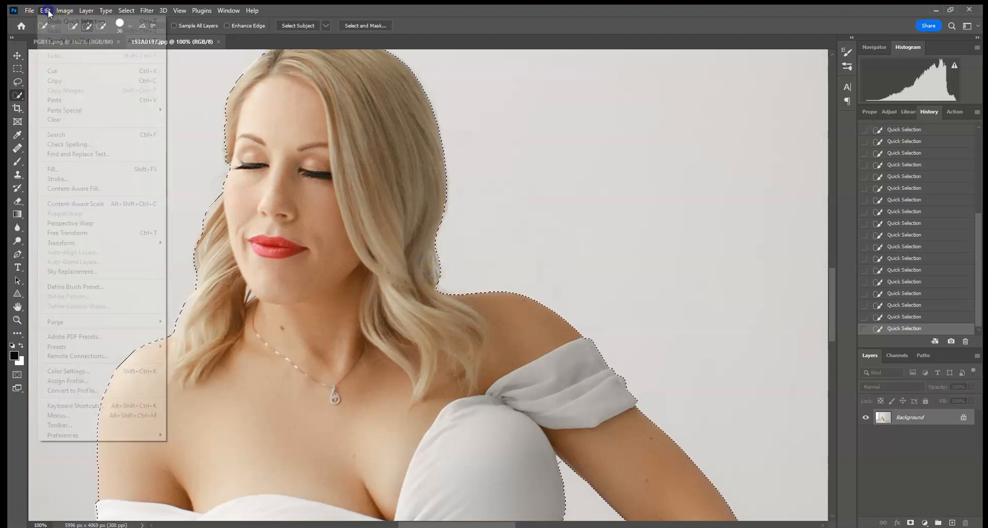
left_click(54, 81)
left_click(81, 39)
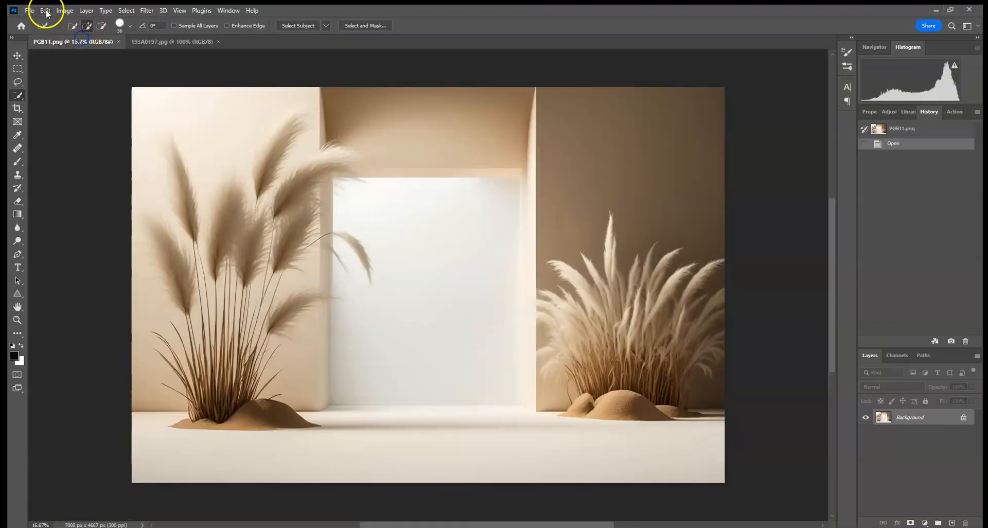
left_click(45, 10)
left_click(72, 100)
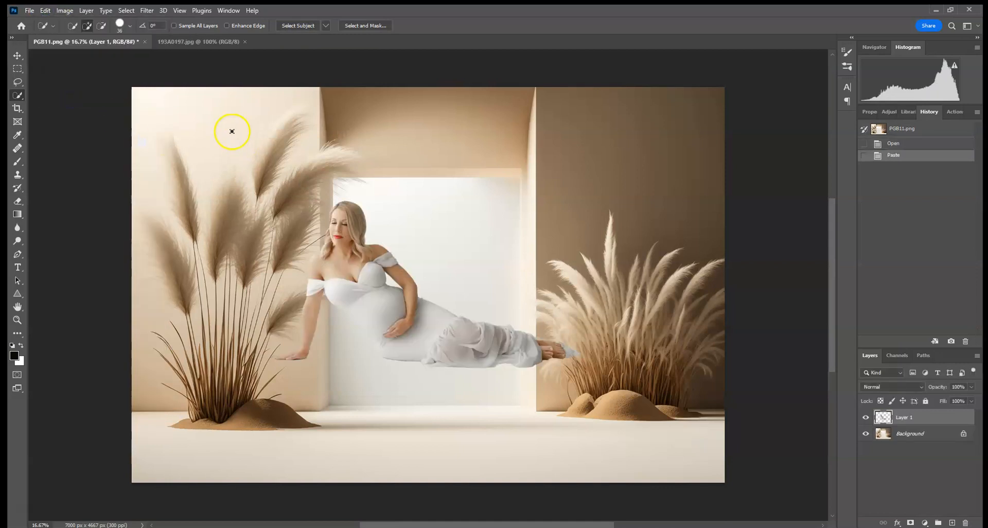
Scale the pasted woman to about 106.5% and move her down onto the floor of the backdrop.
left_click(17, 55)
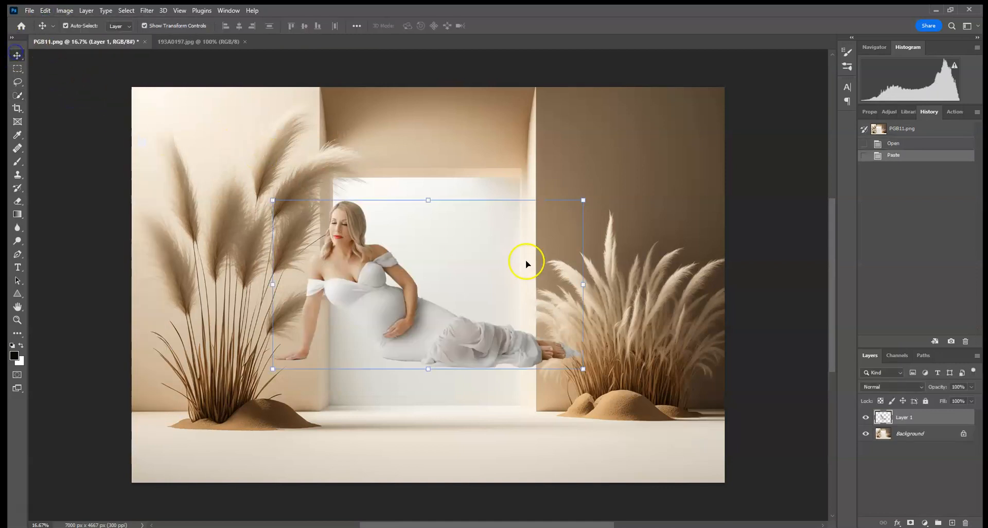
left_click(582, 200)
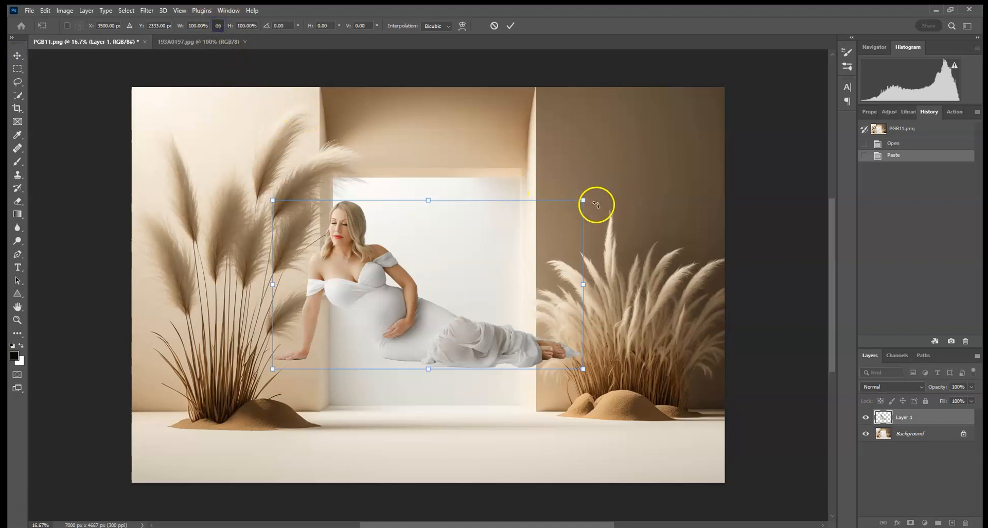
left_click_drag(582, 200, 598, 187)
left_click_drag(481, 240, 483, 322)
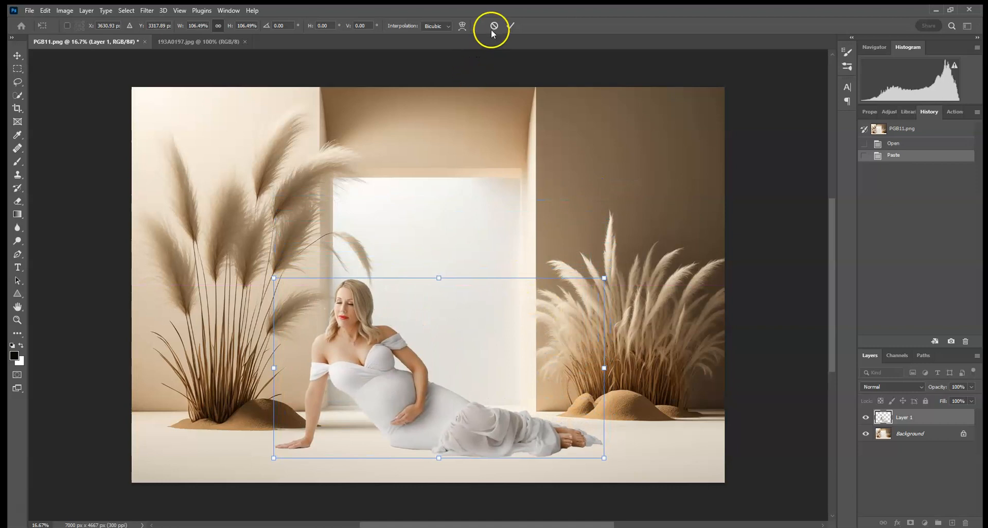
left_click(510, 26)
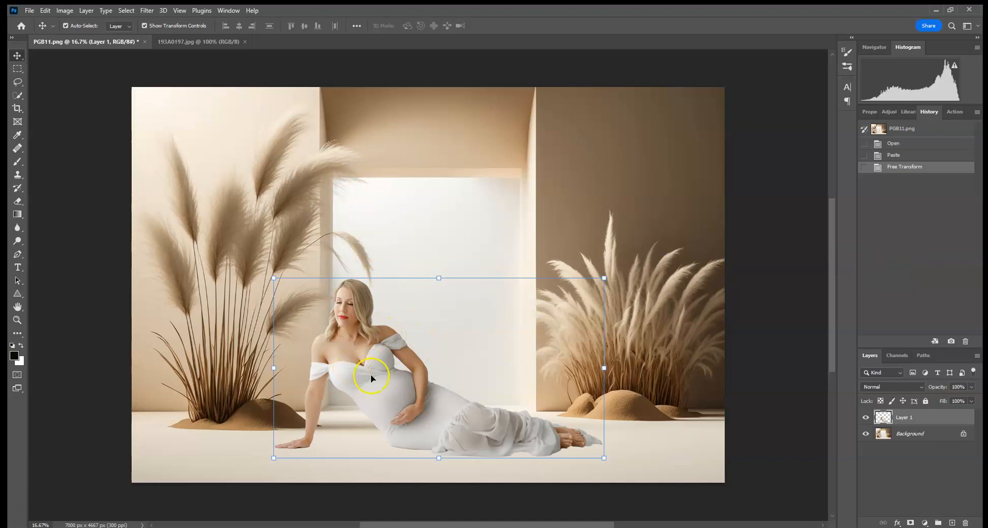
Add a Brightness/Contrast adjustment clipped to the woman's layer, with contrast 41 and brightness -13.
left_click(892, 112)
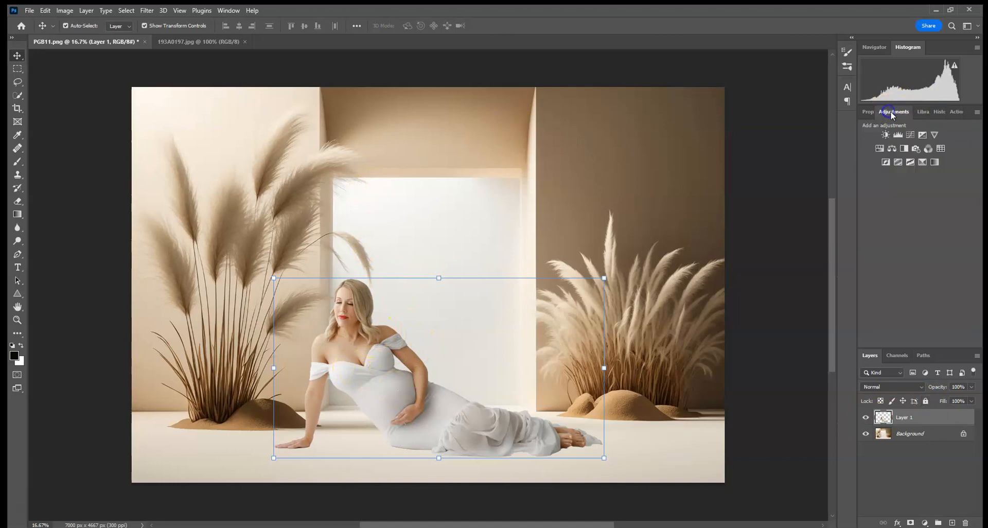
left_click(885, 135)
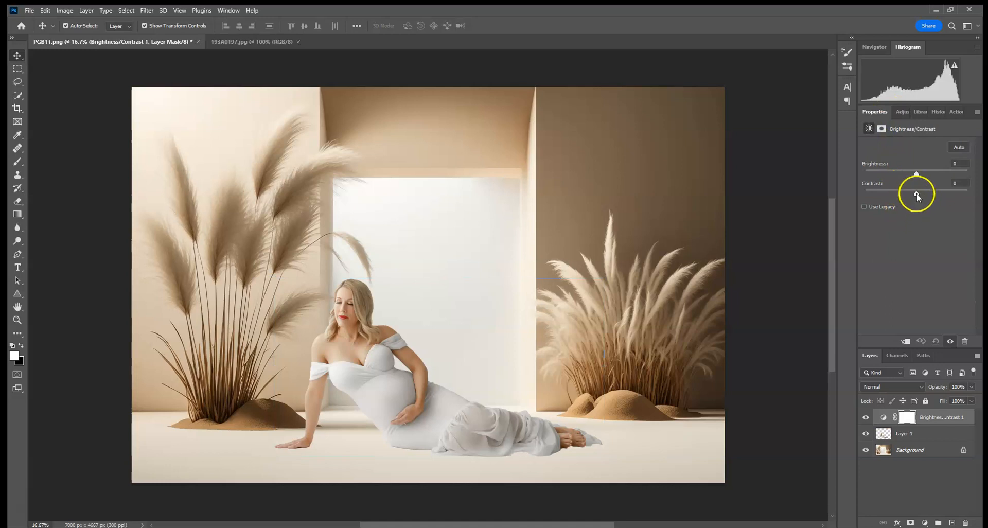
left_click(906, 341)
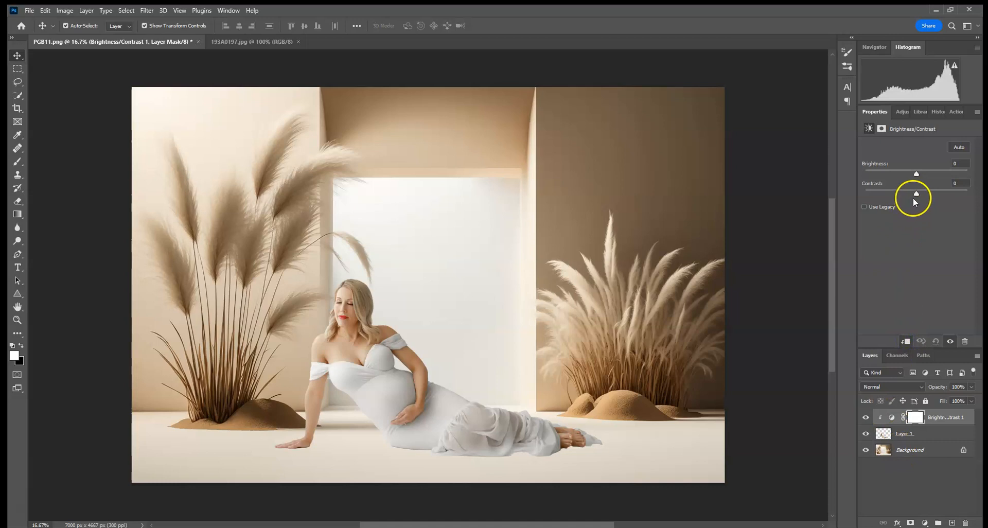
left_click_drag(934, 196, 938, 195)
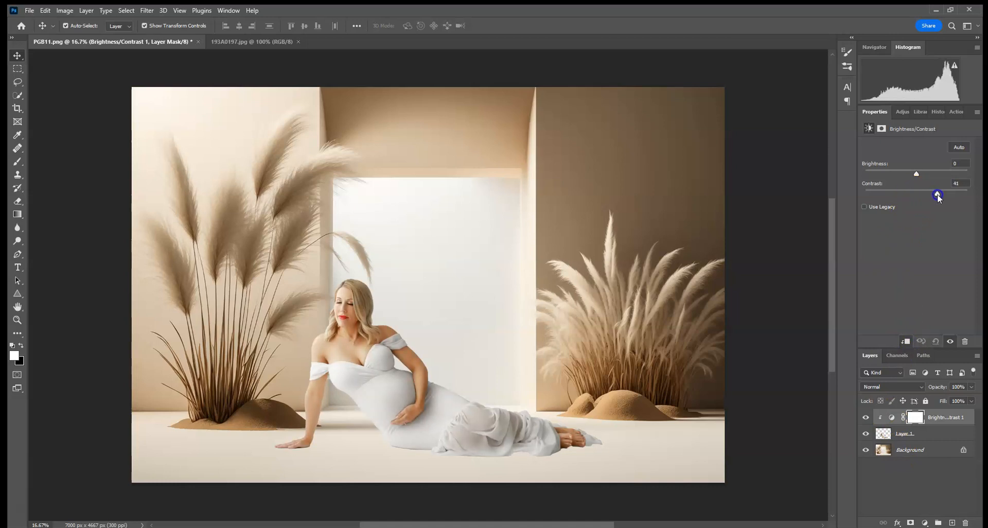
left_click(917, 175)
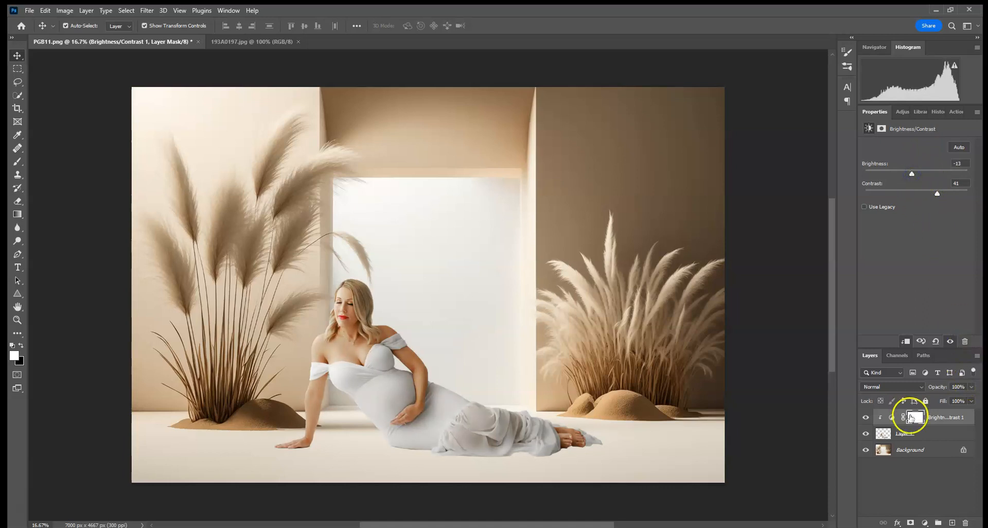
Apply the Camera Raw Filter to the woman's layer with temperature +3, blacks -12 and clarity +6.
left_click(912, 433)
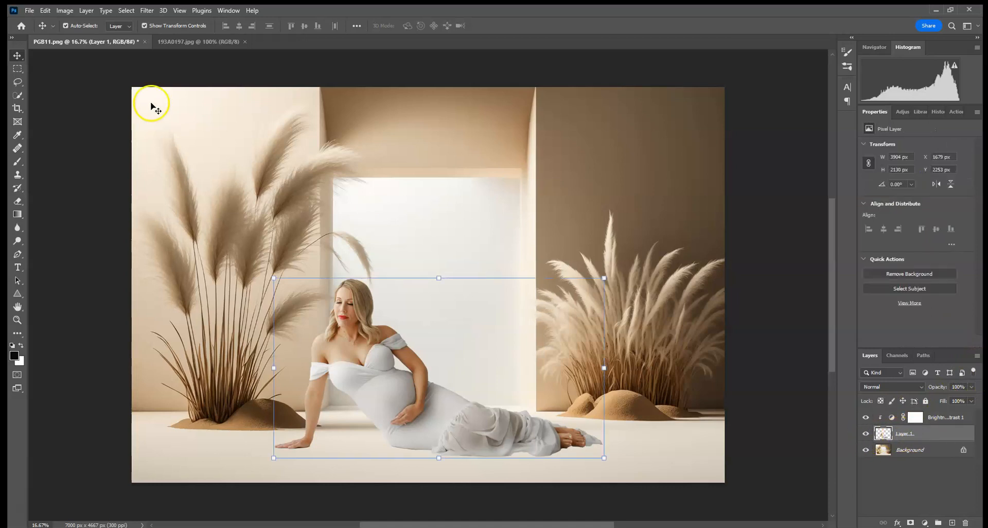
left_click(147, 11)
left_click(173, 86)
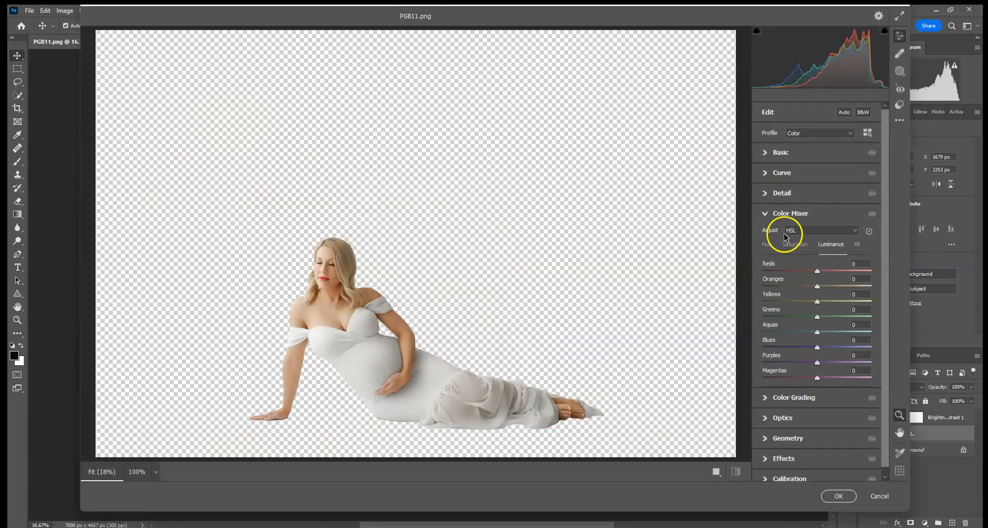
left_click(769, 152)
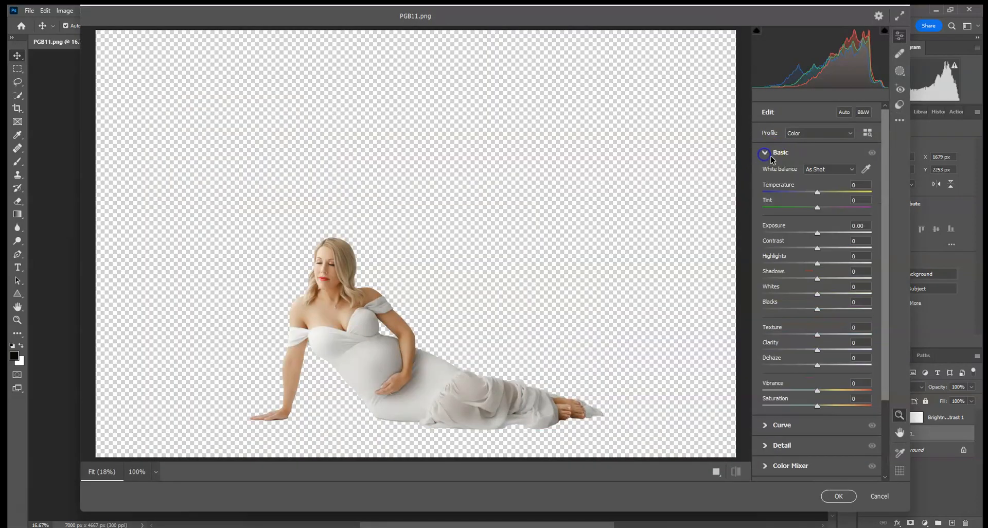
left_click_drag(818, 195, 819, 195)
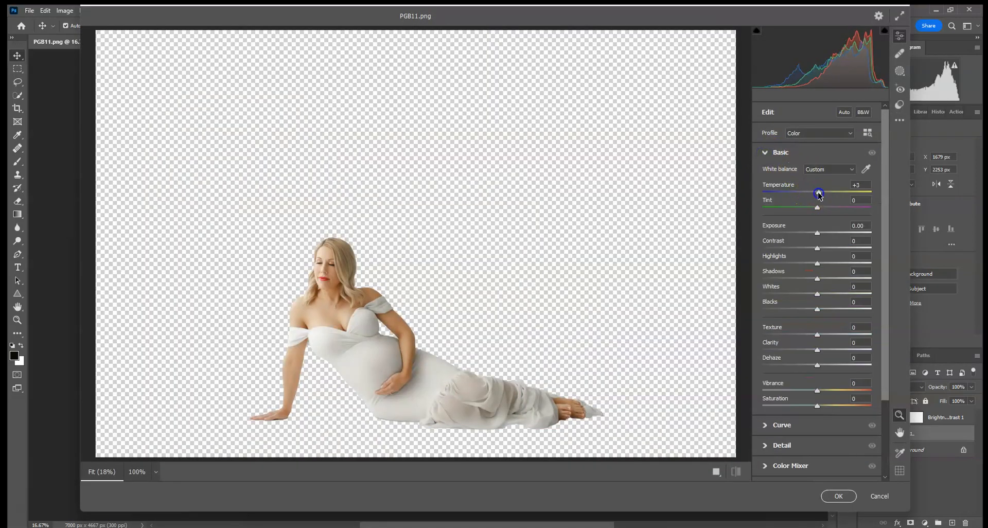
left_click_drag(817, 312, 818, 312)
left_click_drag(818, 350, 819, 352)
left_click(839, 496)
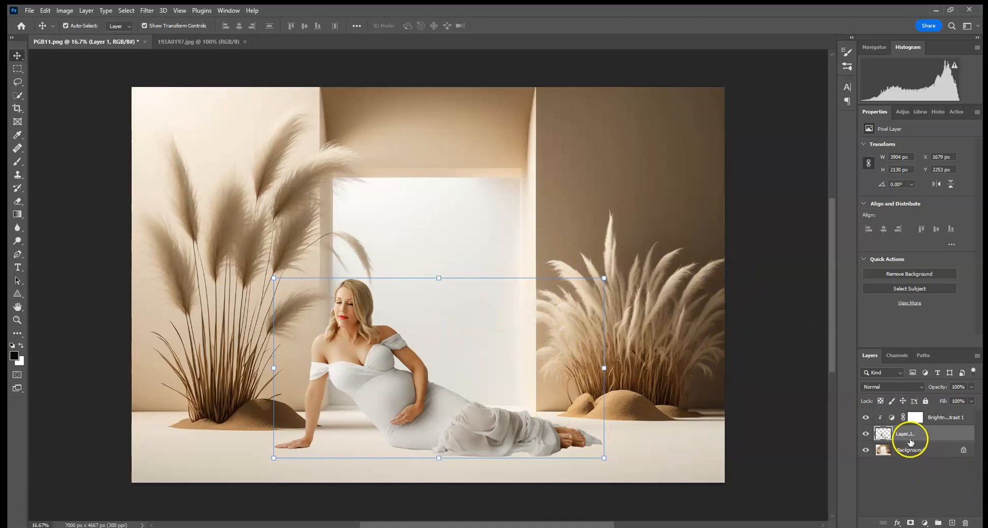
Add a layer mask to the woman's layer.
left_click(910, 523)
key("ctrl+plus")
key("ctrl+plus")
key("ctrl+plus")
key("ctrl+plus")
key("ctrl+plus")
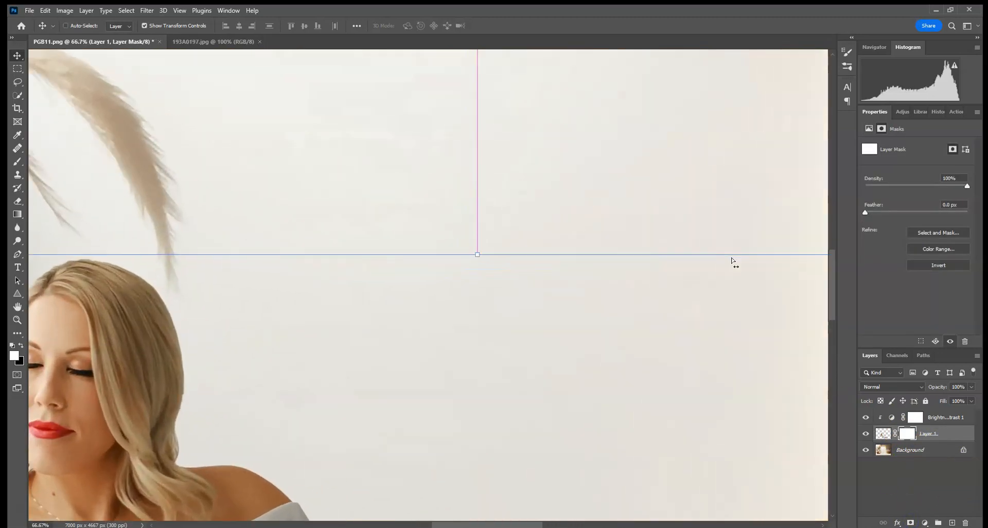
left_click_drag(486, 379, 706, 175)
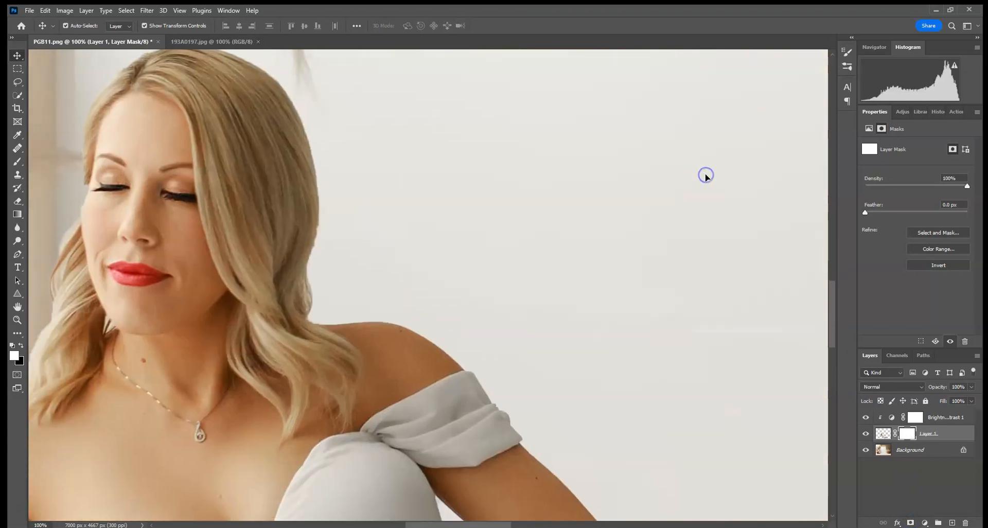
key("ctrl+plus")
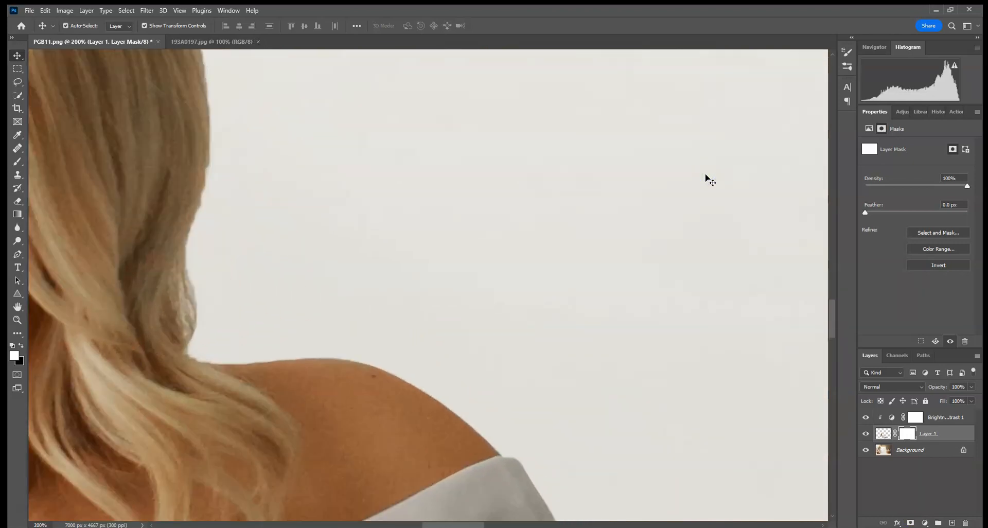
Set up the Brush tool with black as foreground and a 15 px soft round tip at 0% hardness.
left_click(17, 161)
left_click(72, 26)
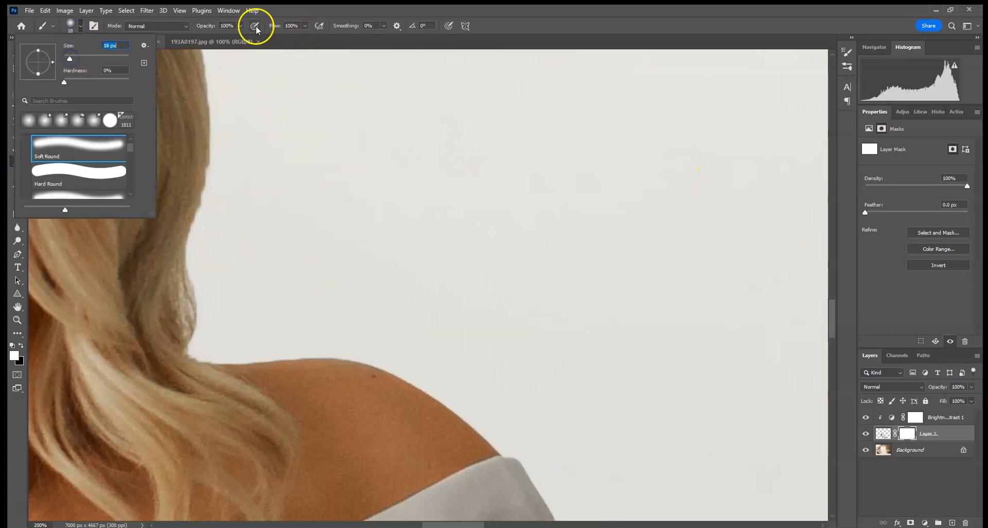
left_click(240, 26)
left_click(20, 345)
left_click(81, 28)
left_click_drag(77, 56, 68, 58)
left_click(537, 25)
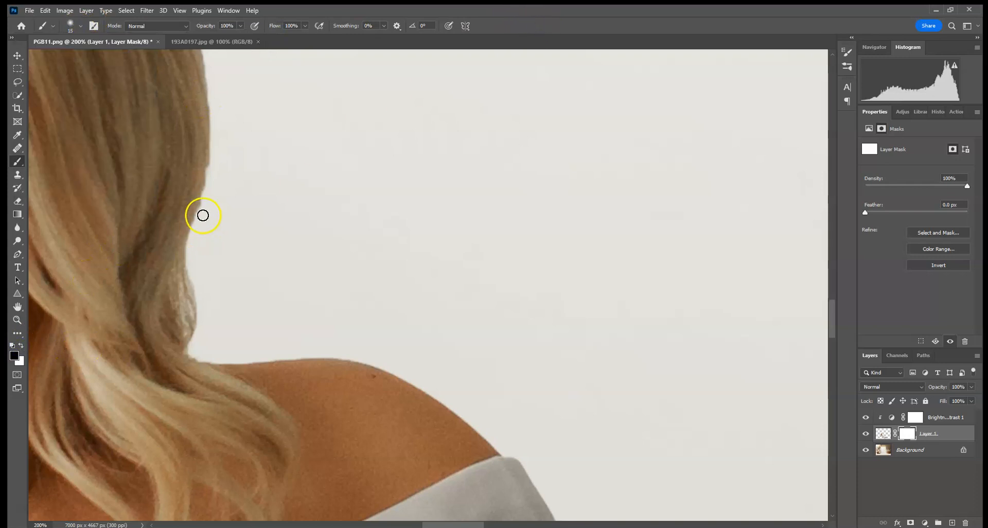
Paint black on the woman's layer mask along the edges of her hair, shoulder, sleeve and upper arm.
mouse_move(253, 187)
left_mouse_down()
mouse_move(439, 381)
mouse_move(618, 518)
mouse_move(710, 344)
mouse_move(439, 317)
left_mouse_up()
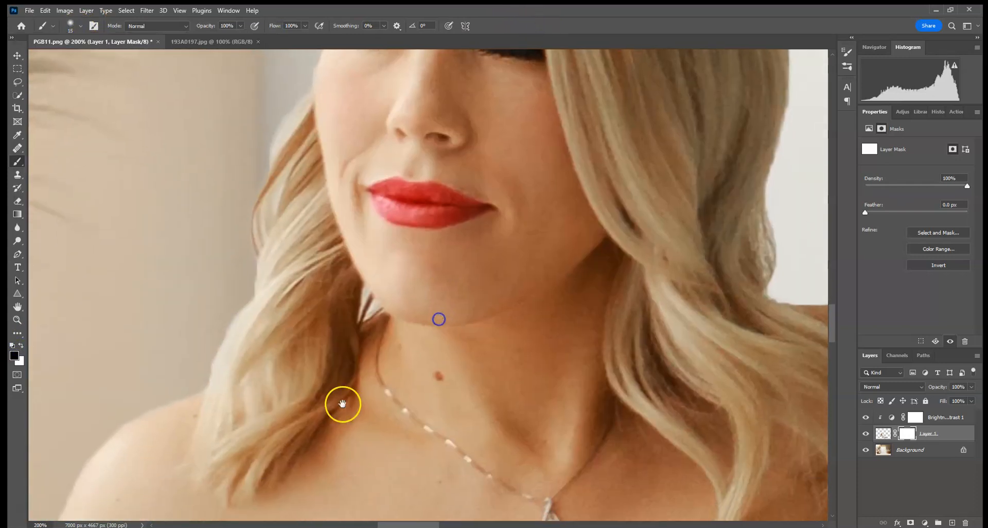
left_click_drag(326, 410, 426, 259)
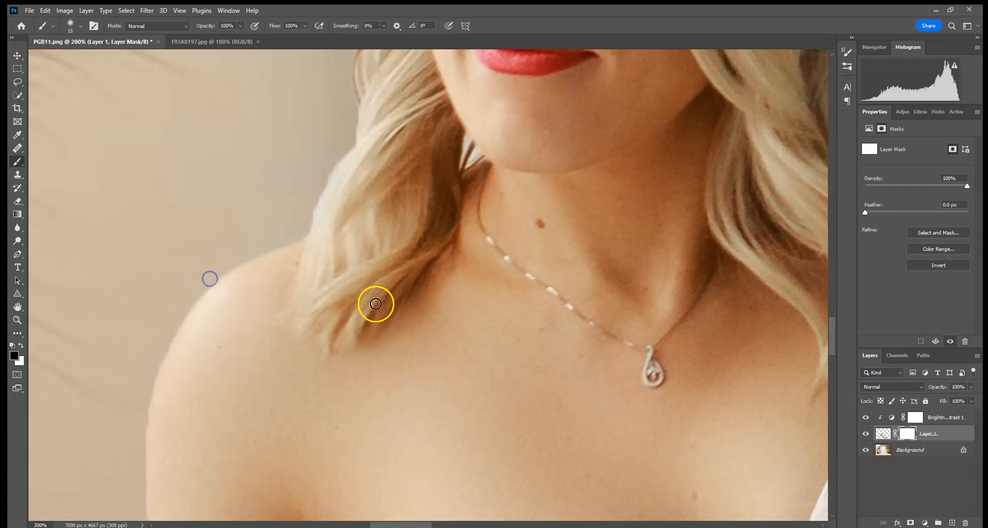
left_click_drag(377, 287, 412, 179)
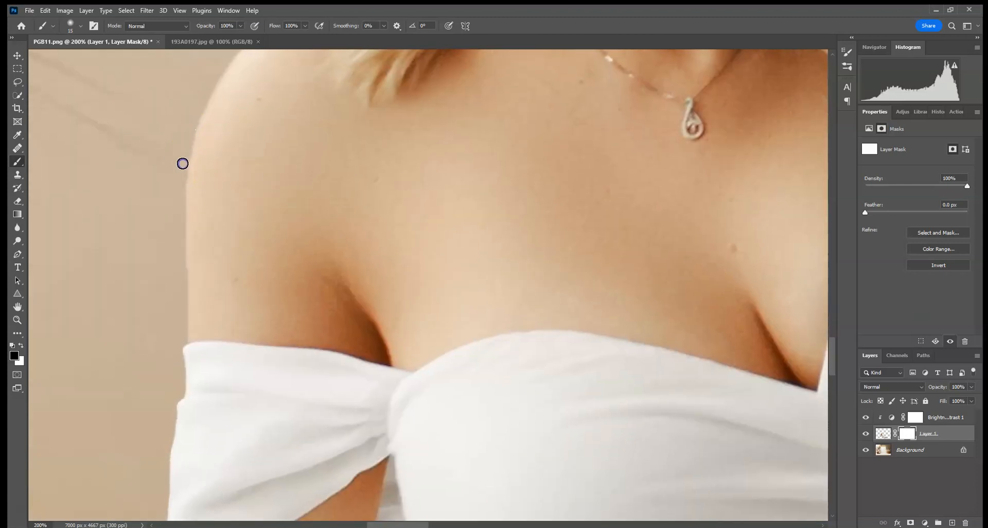
left_click_drag(301, 431, 364, 159)
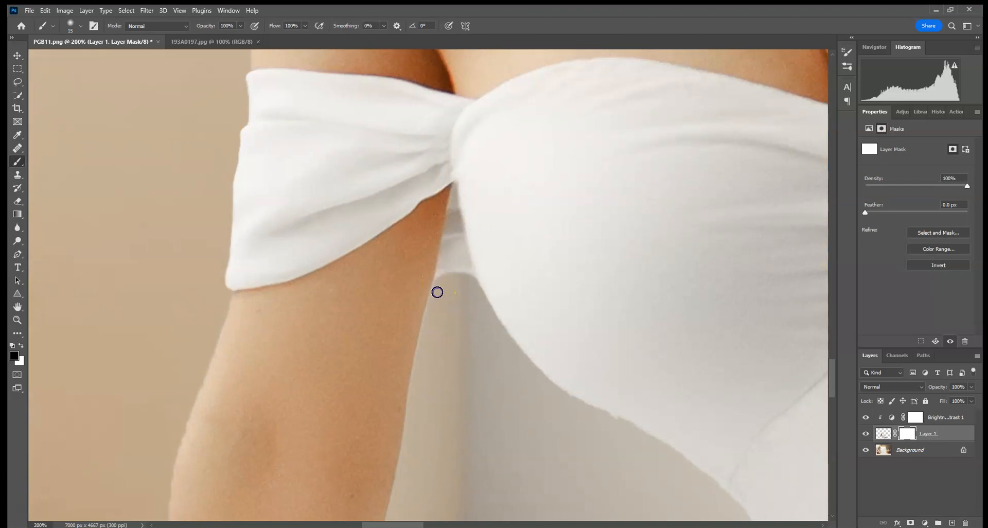
left_click_drag(361, 415, 446, 148)
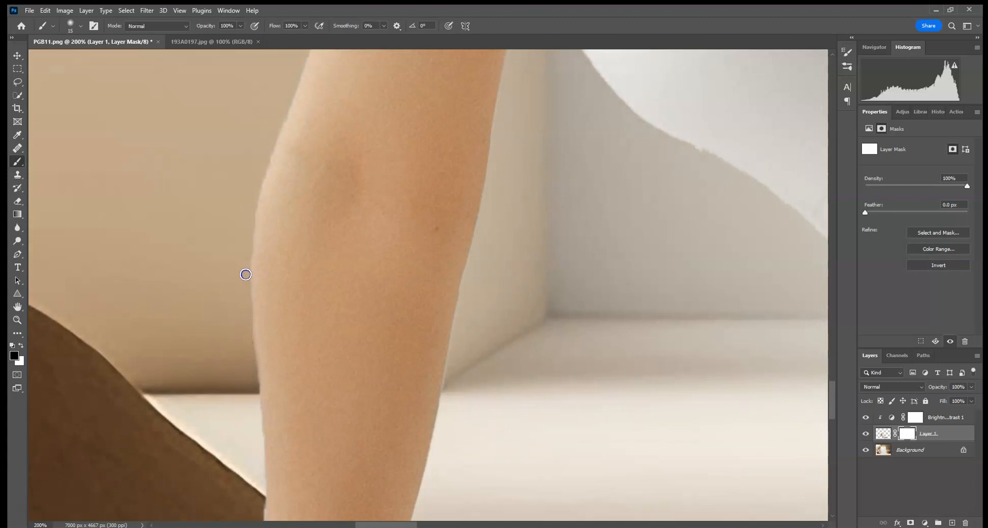
left_click_drag(365, 408, 419, 143)
left_click_drag(381, 343, 390, 294)
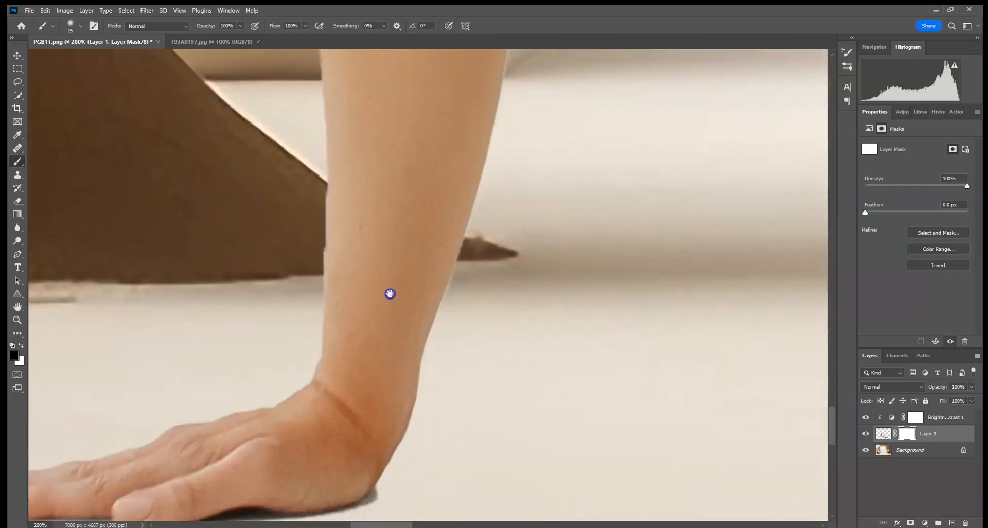
Mask the fringe along the supporting forearm and hide the dark shadow under her palm.
left_click_drag(317, 183, 321, 194)
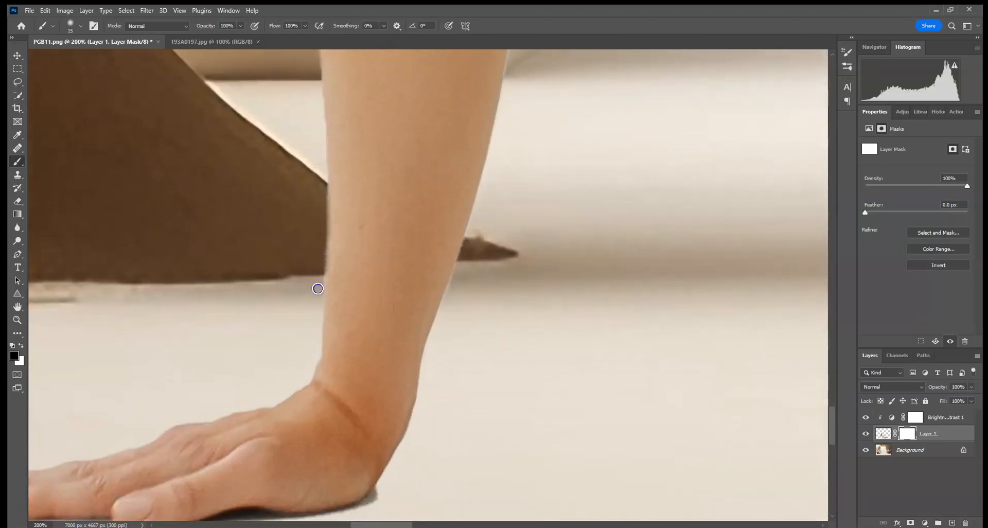
left_click_drag(258, 420, 422, 212)
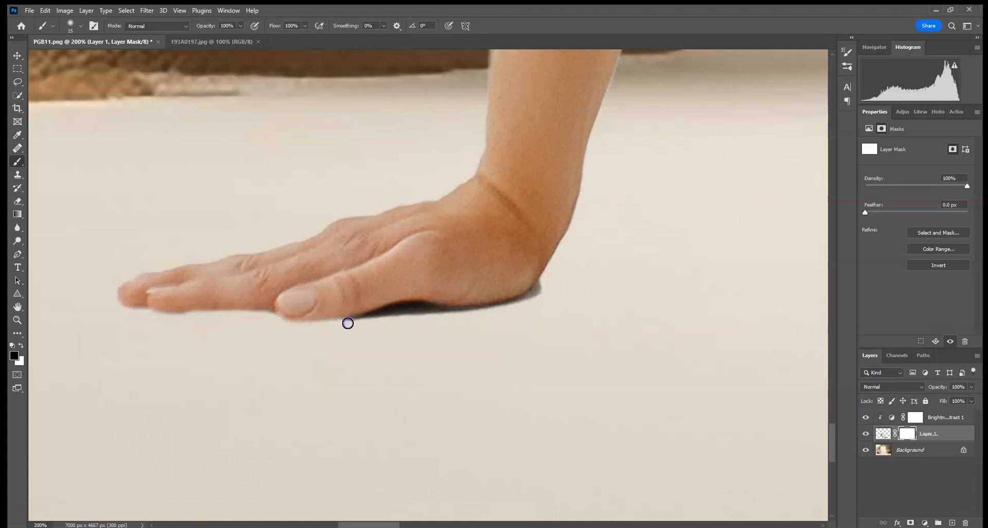
left_click_drag(385, 314, 450, 310)
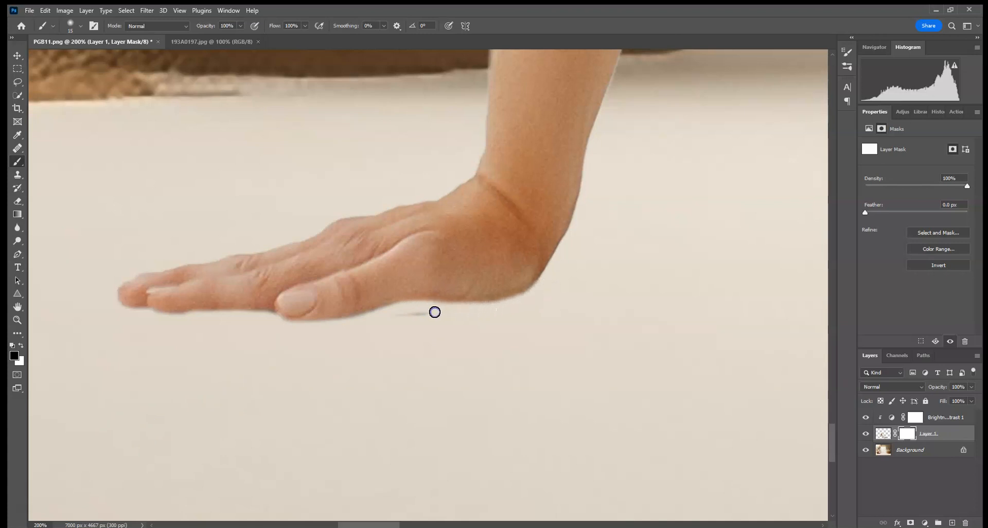
Mask out the dark line along the underside of the dress below her belly and thigh.
left_click_drag(304, 273, 291, 272)
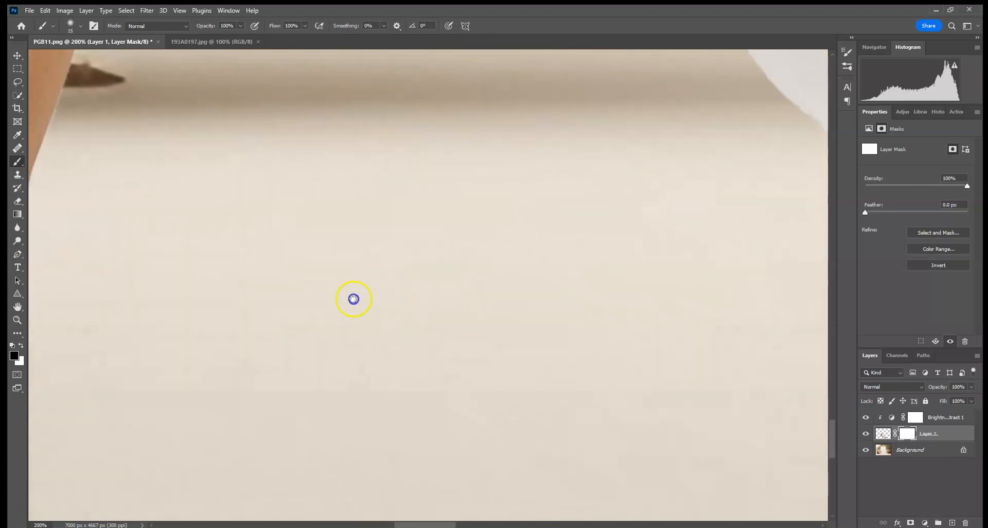
left_click_drag(396, 295, 185, 300)
left_click_drag(508, 252, 430, 240)
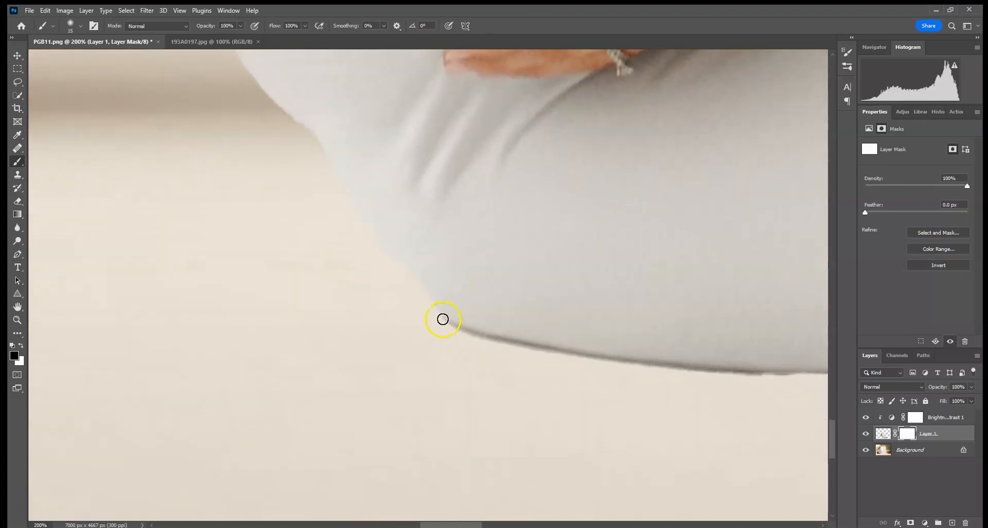
left_click_drag(486, 339, 804, 372)
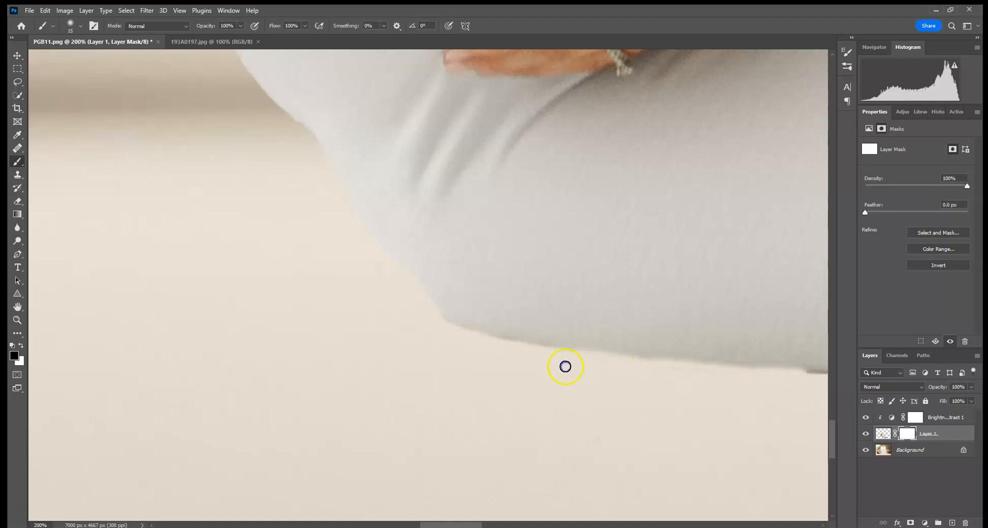
scroll(431, 319, "right", 5)
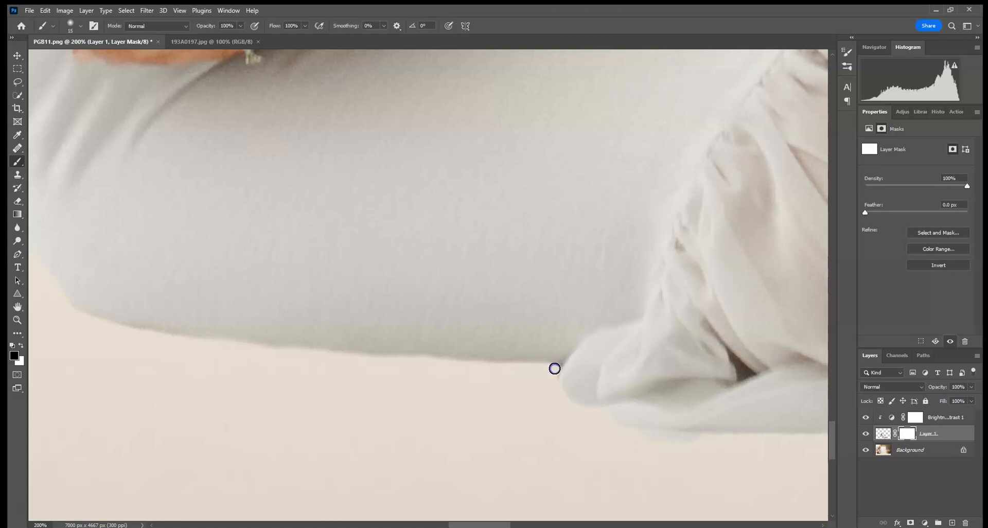
Mask the uneven lower edge of the gathered dress fabric where it rests on the floor.
left_click_drag(664, 344, 342, 288)
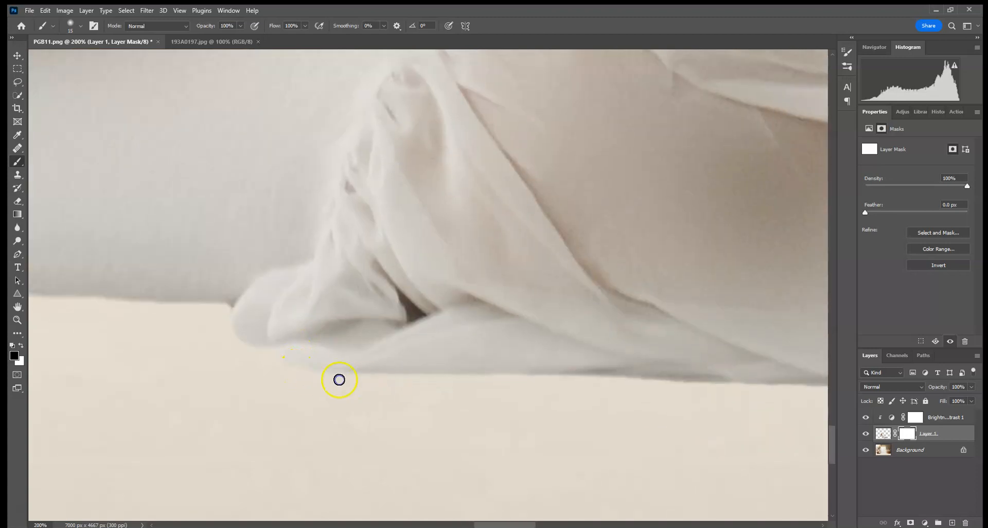
left_click_drag(692, 327, 309, 305)
left_click_drag(205, 360, 297, 362)
left_click_drag(360, 366, 430, 363)
left_click_drag(491, 371, 543, 372)
left_click_drag(605, 316, 364, 310)
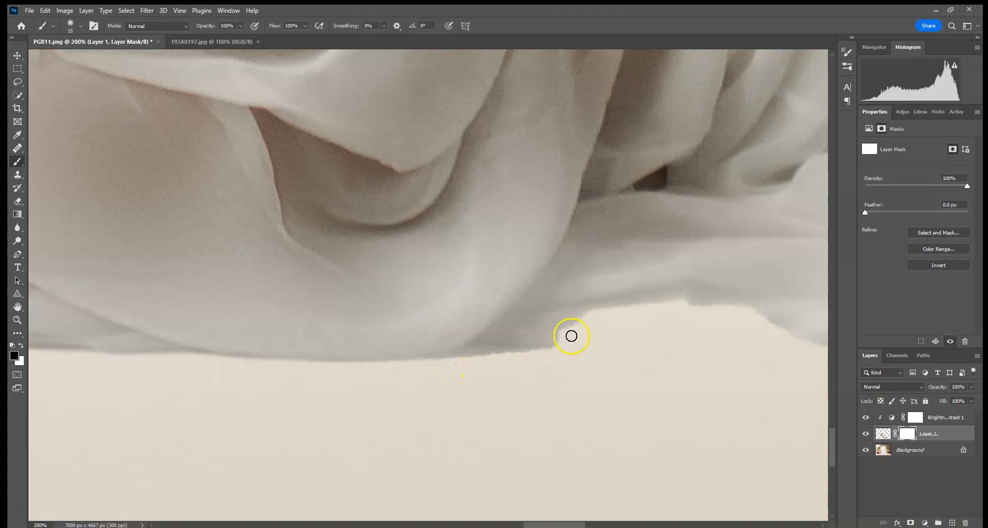
left_click_drag(365, 364, 190, 358)
Clean the mask along the draped hem's bottom folds up to her feet.
left_click_drag(608, 334, 390, 342)
left_click_drag(304, 360, 336, 342)
left_click_drag(440, 314, 498, 317)
left_click_drag(544, 338, 626, 369)
left_click_drag(701, 371, 717, 369)
left_click_drag(750, 346, 359, 356)
left_click_drag(309, 383, 404, 374)
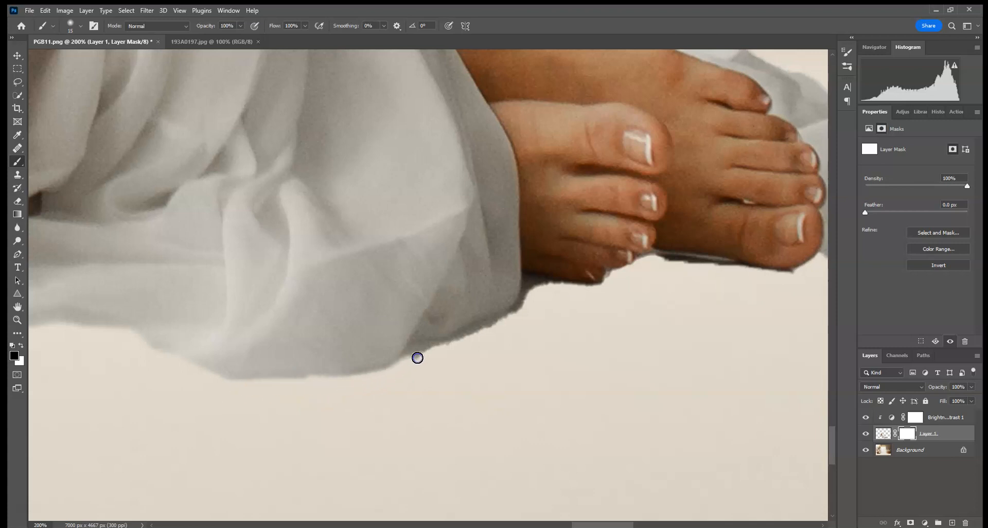
left_click_drag(522, 315, 427, 358)
left_click_drag(482, 326, 492, 330)
left_click_drag(416, 355, 385, 382)
Mask the lower edge of the fabric trailing out past her toes.
left_click_drag(632, 292, 452, 360)
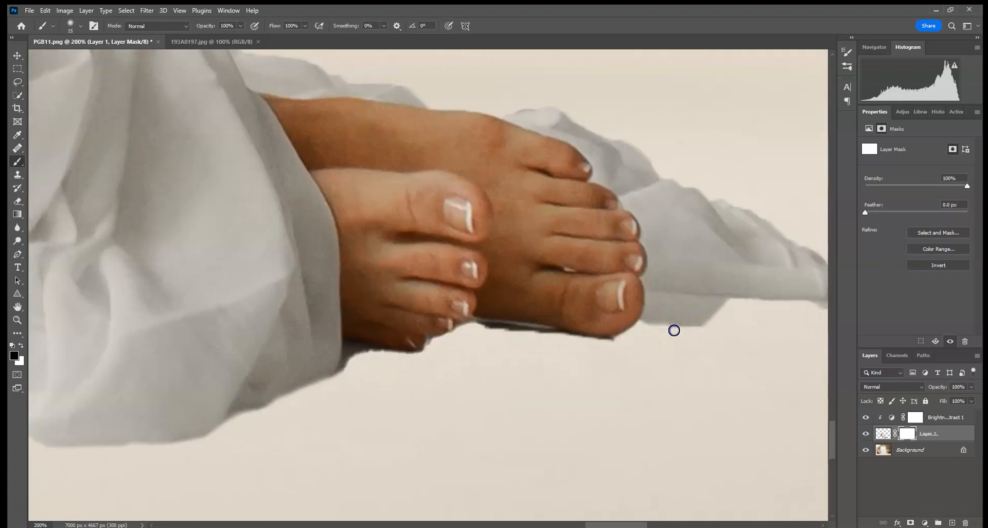
left_click_drag(750, 282, 508, 291)
left_click_drag(574, 327, 612, 309)
Mask the dark shadow between the hem and the smaller toes of the front foot.
left_click_drag(288, 212, 558, 205)
left_click(81, 27)
left_click_drag(68, 55, 66, 55)
left_click(379, 353)
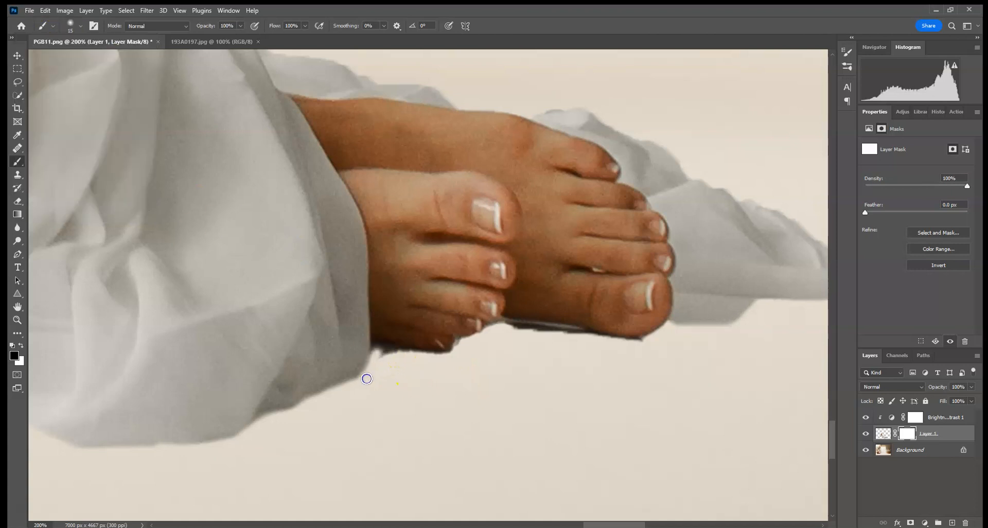
left_click_drag(376, 347, 415, 359)
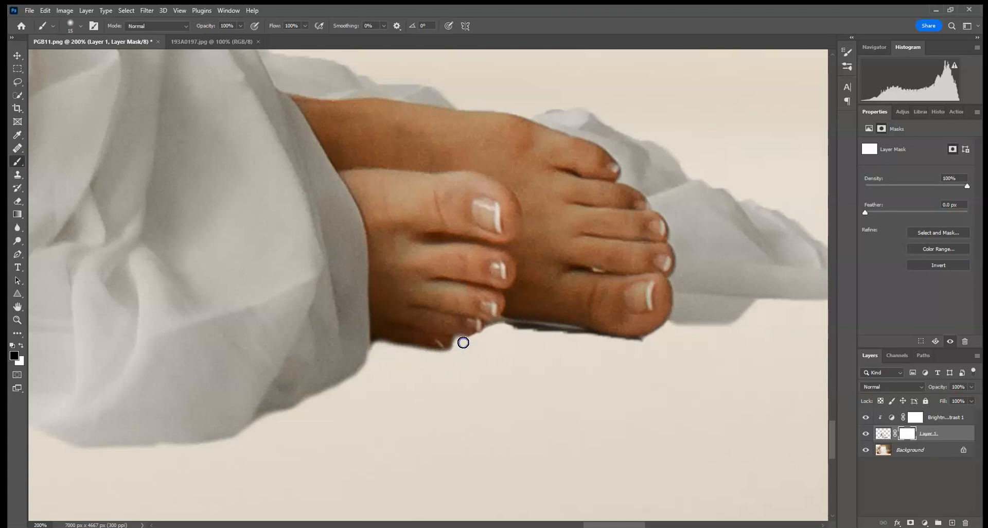
Reduce the brush size and mask the dark edge beneath the toes and the sole of the rear foot.
left_click(81, 26)
left_click_drag(66, 58, 64, 59)
left_click(459, 341)
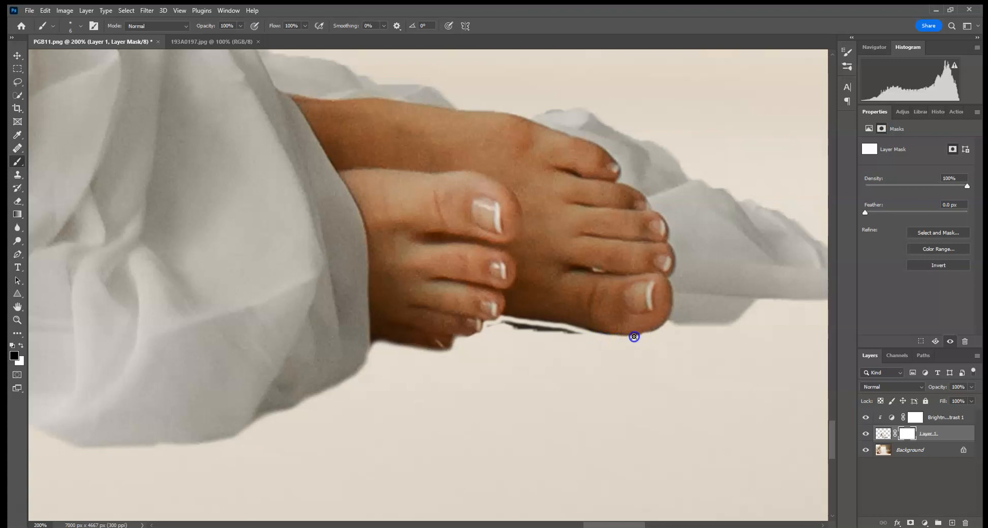
left_click_drag(589, 335, 558, 335)
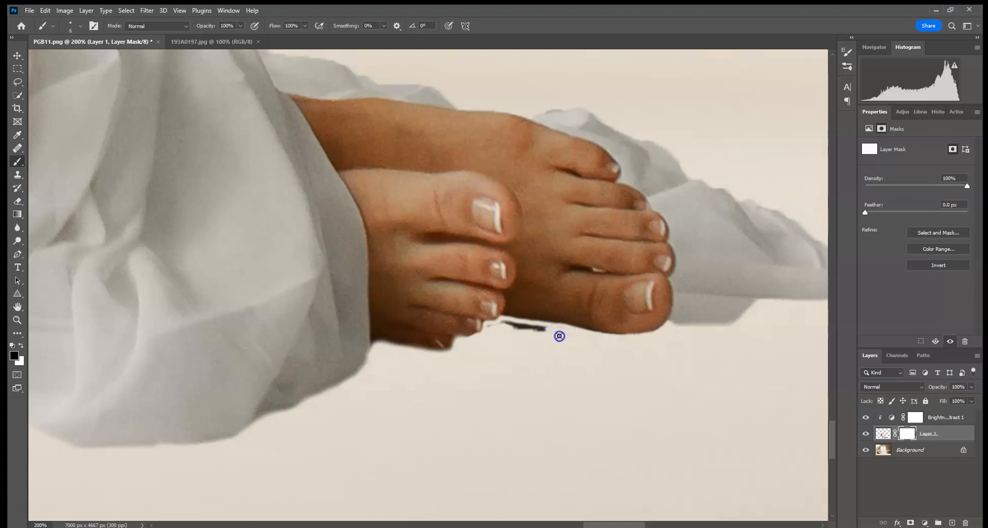
Set the brush size to 10 px and mask the leftover dark patch between the two feet.
left_click(75, 26)
left_click_drag(66, 58, 69, 58)
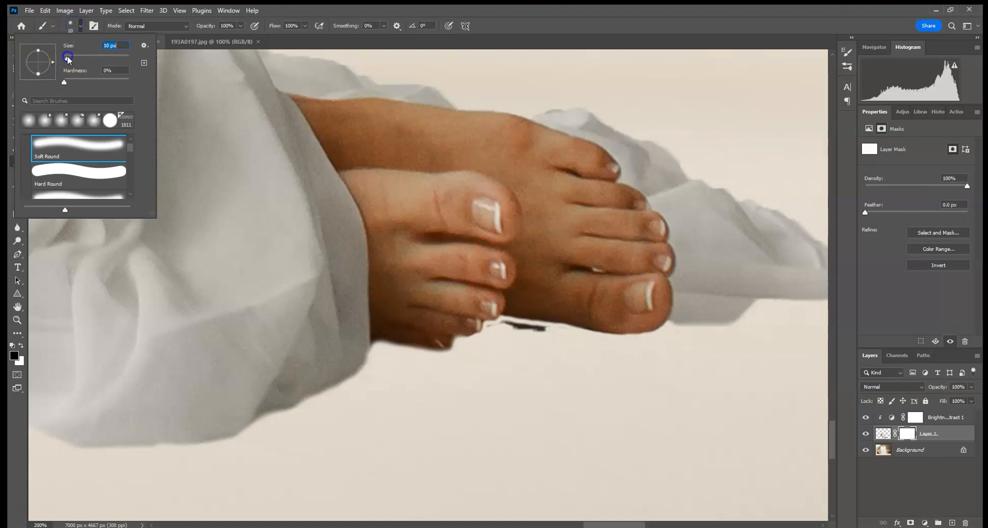
left_click(504, 292)
left_click_drag(531, 326, 546, 329)
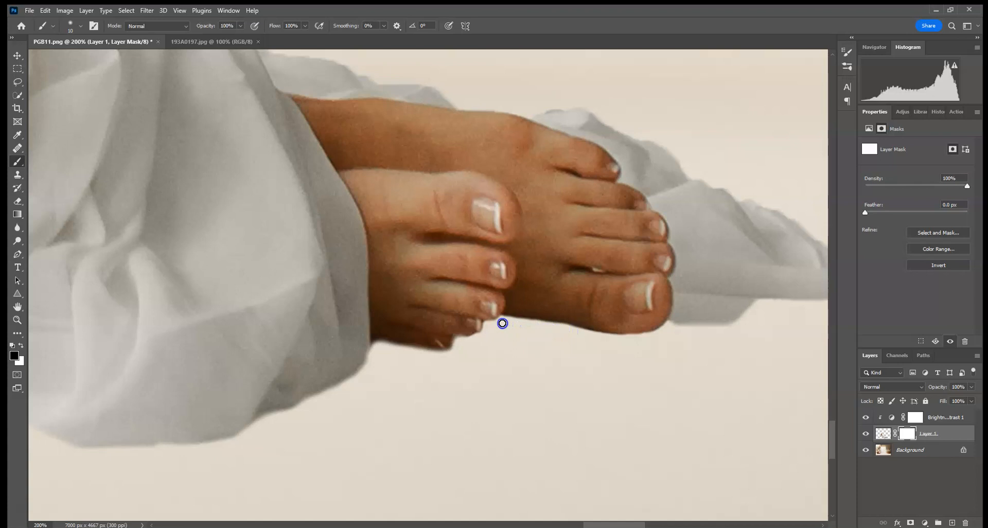
Add a new empty layer directly above the Background, beneath the woman's layer.
left_click_drag(599, 258, 670, 157)
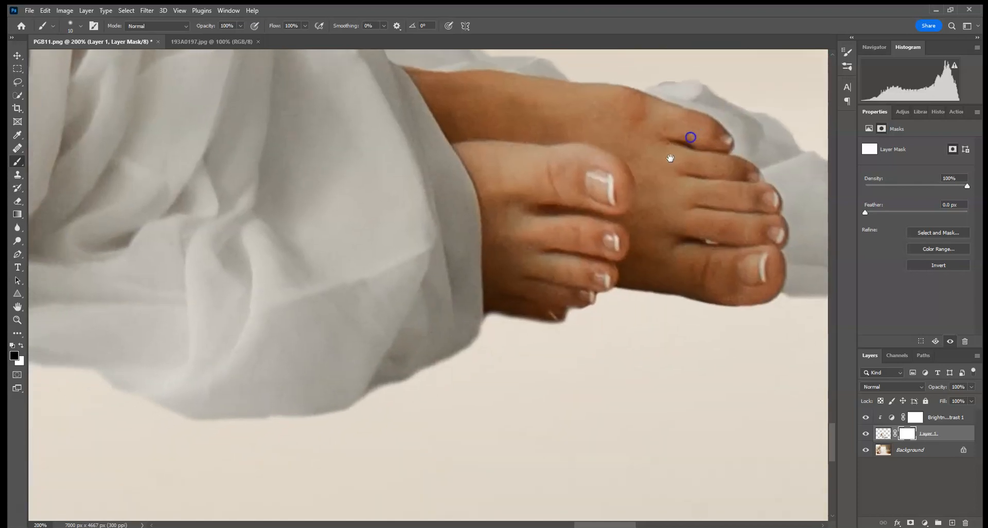
left_click_drag(373, 297, 710, 194)
left_click_drag(379, 229, 577, 222)
key("ctrl+0")
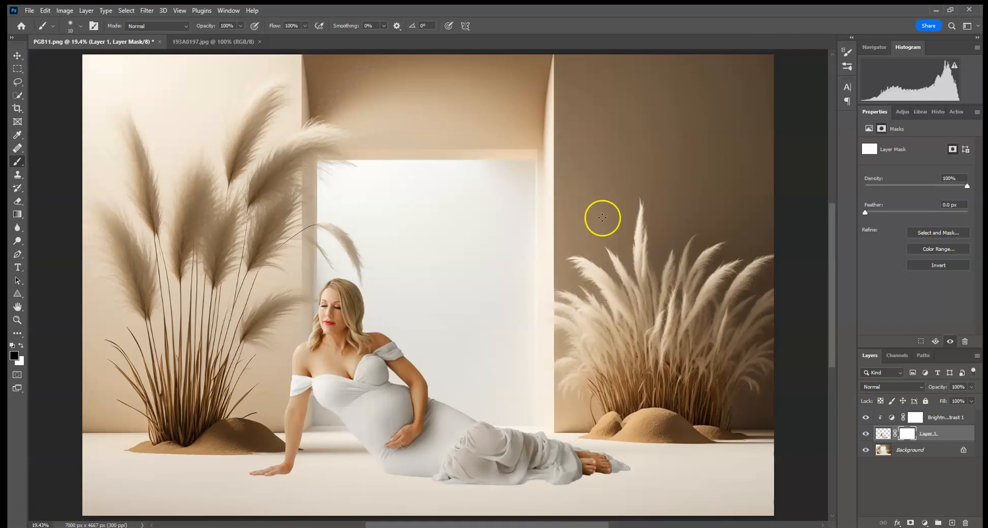
left_click(929, 449)
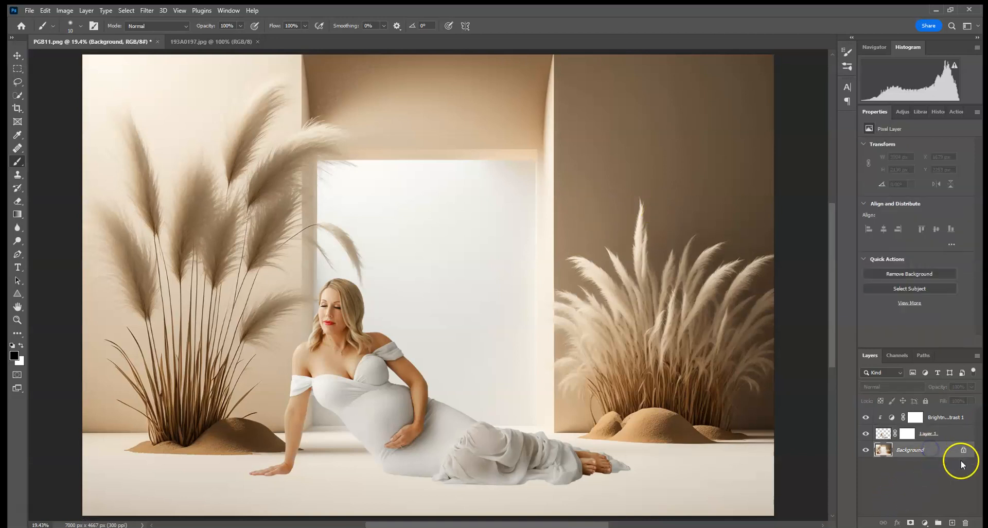
left_click(953, 522)
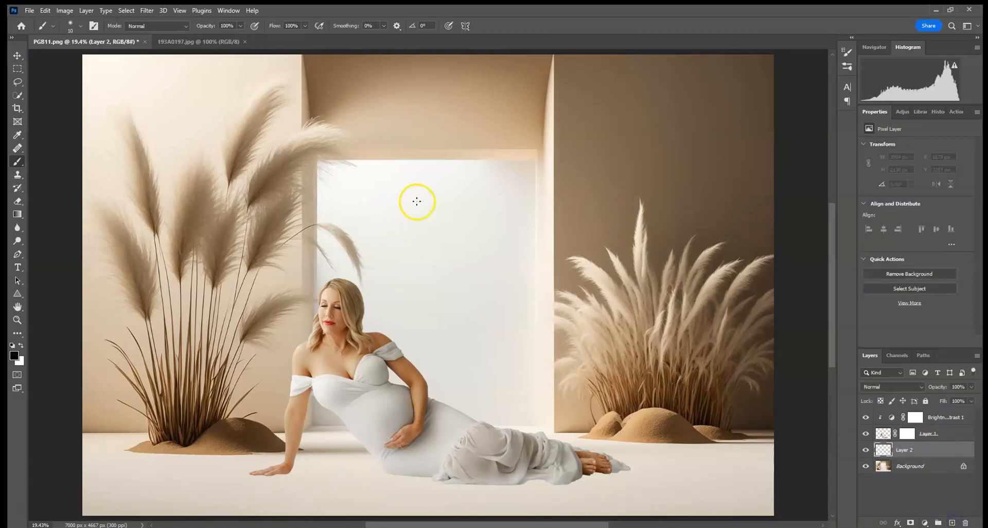
Set the Soft Round brush to 45 px and sample the brown shadow tone from the backdrop floor beside the woman.
key("ctrl+1")
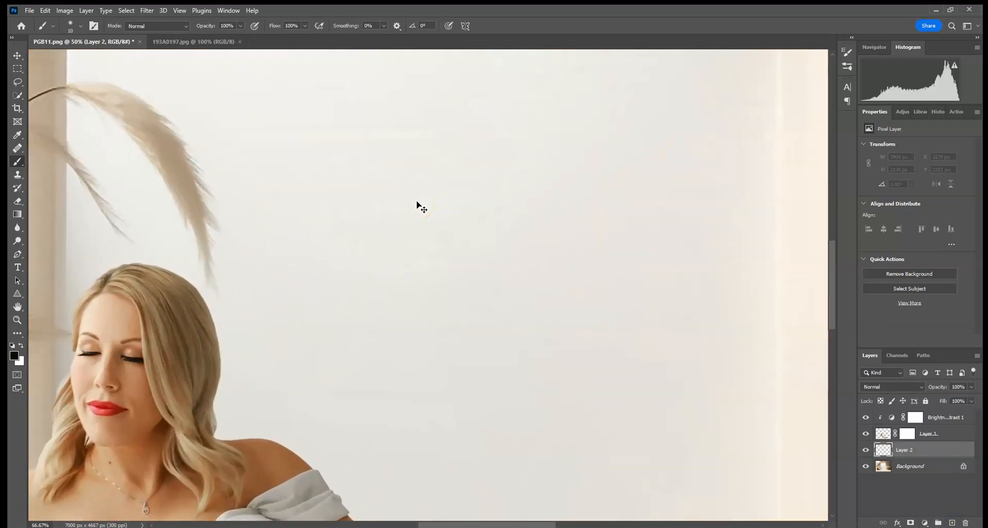
left_click_drag(183, 508, 467, 88)
left_click_drag(267, 489, 431, 144)
left_click_drag(664, 218, 411, 190)
left_click_drag(609, 288, 532, 304)
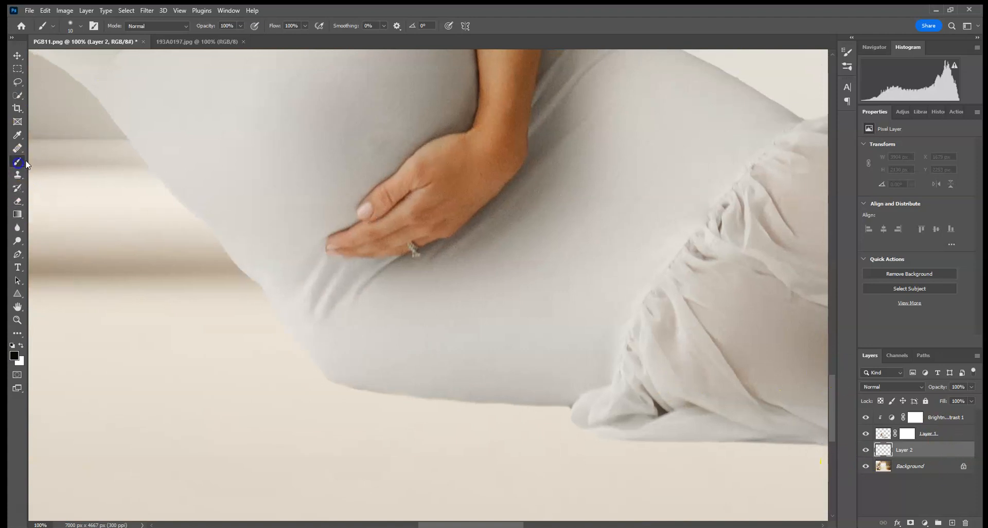
left_click(72, 25)
left_click(79, 55)
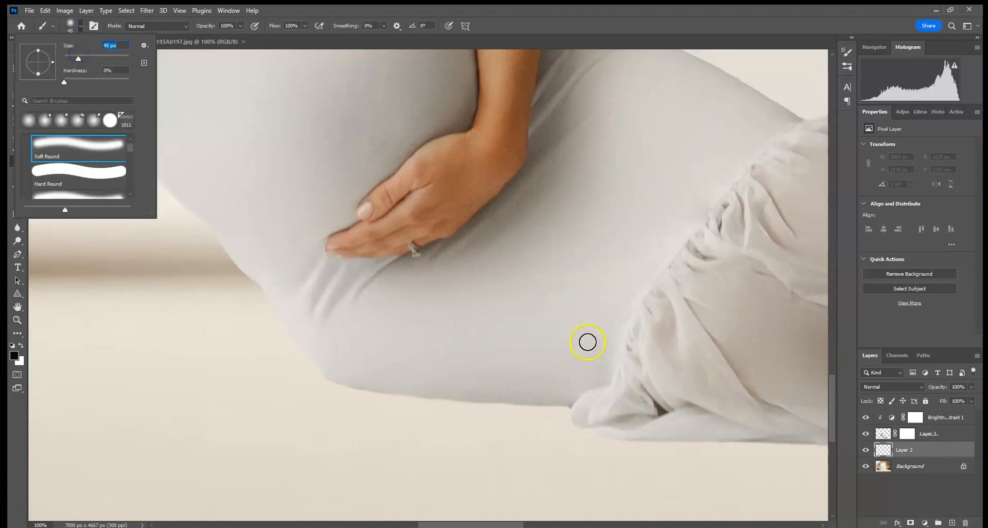
left_click(149, 267, "alt")
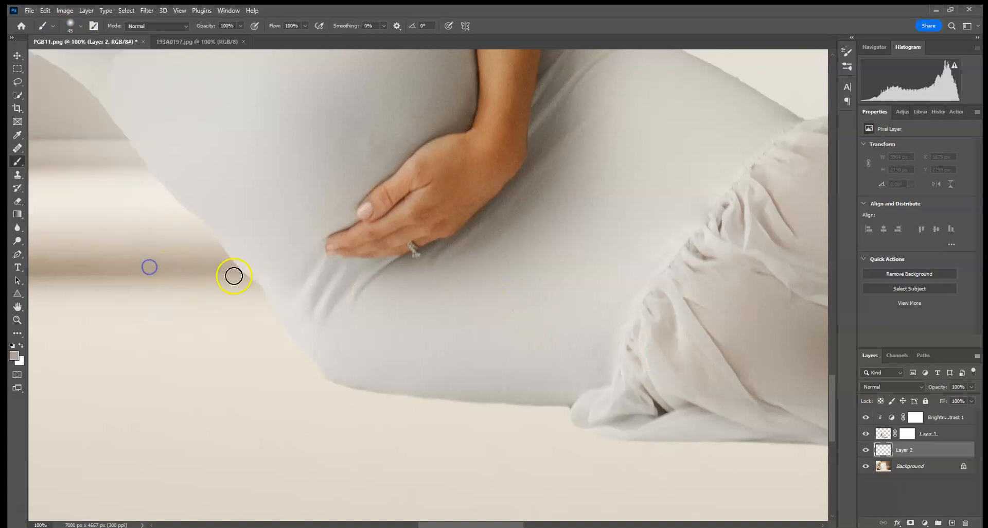
key("ctrl+0")
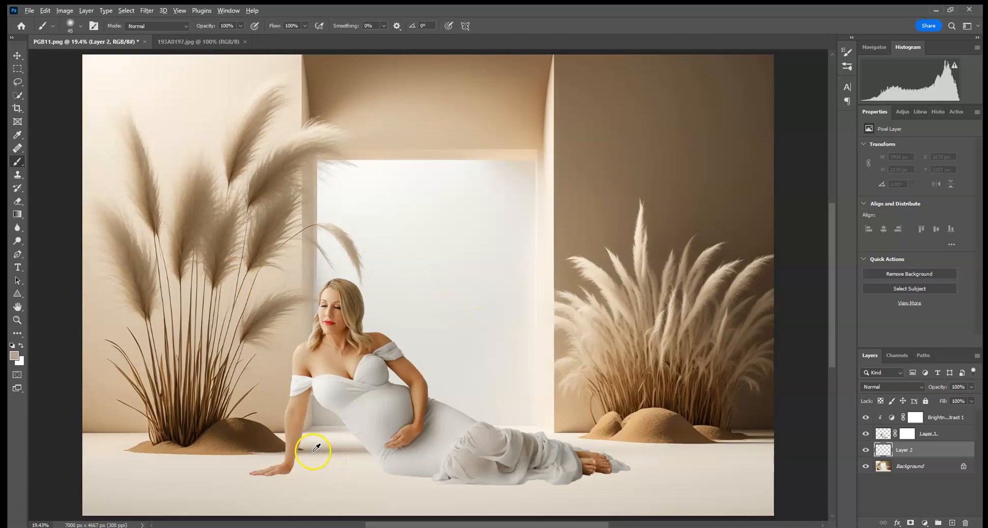
Reduce the brush size to 31 px and paint a thin contact shadow along the underside of the woman's hip and thigh.
key("ctrl+plus")
key("ctrl+plus")
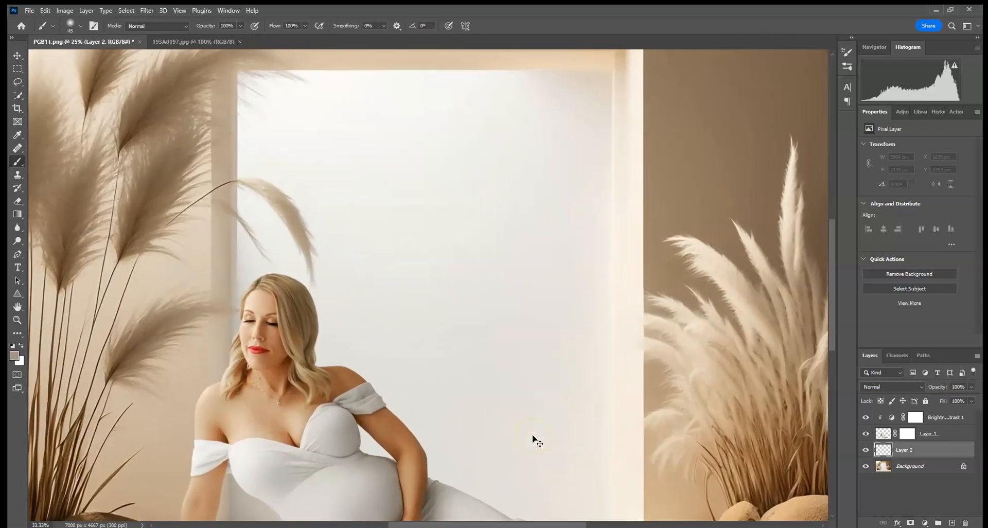
key("ctrl+plus")
key("ctrl+plus")
mouse_move(531, 434)
left_mouse_down()
mouse_move(494, 169)
mouse_move(638, 186)
mouse_move(355, 143)
left_mouse_up()
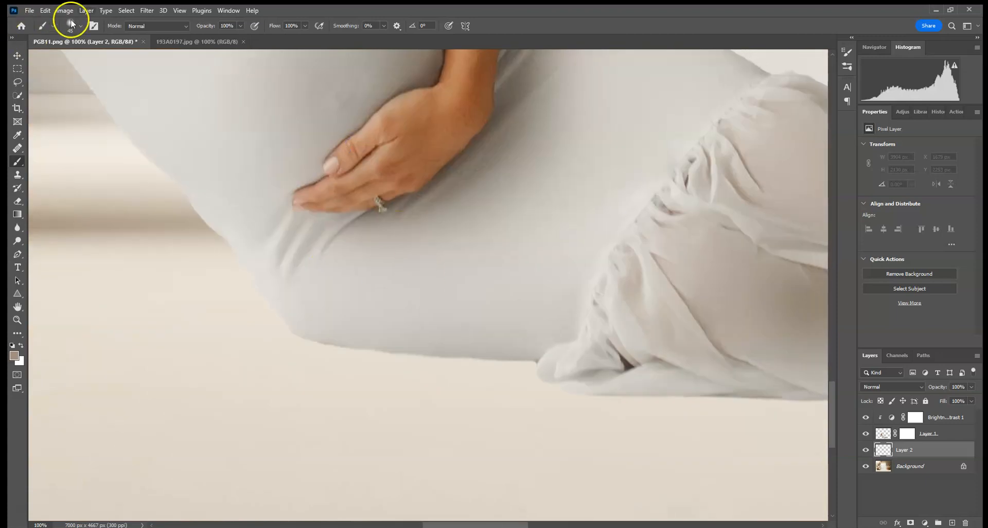
left_click(77, 27)
left_click_drag(75, 58, 74, 59)
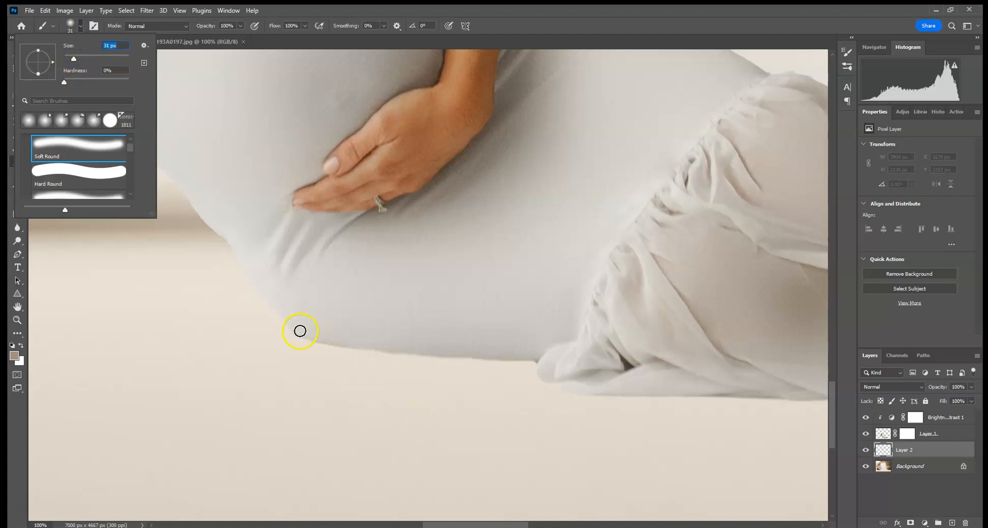
left_click(300, 330)
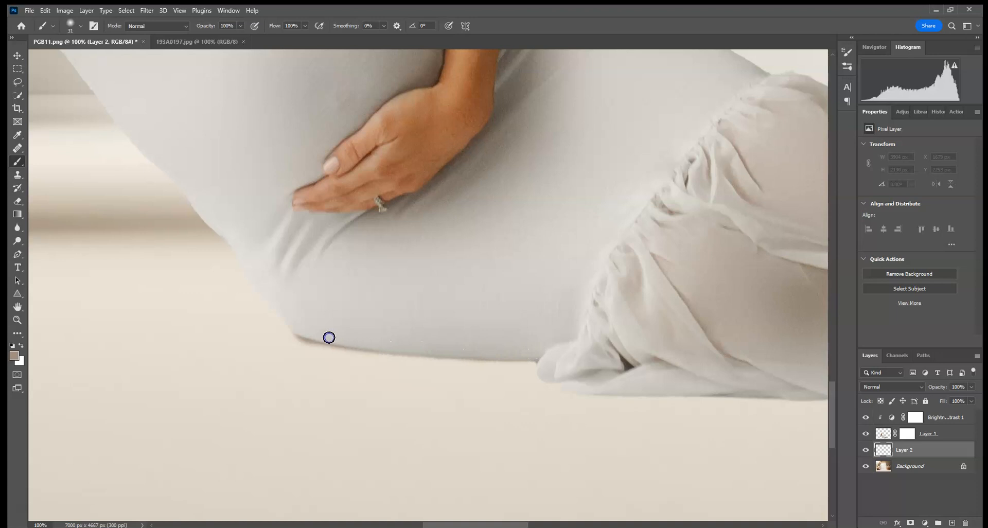
left_click_drag(361, 349, 430, 352)
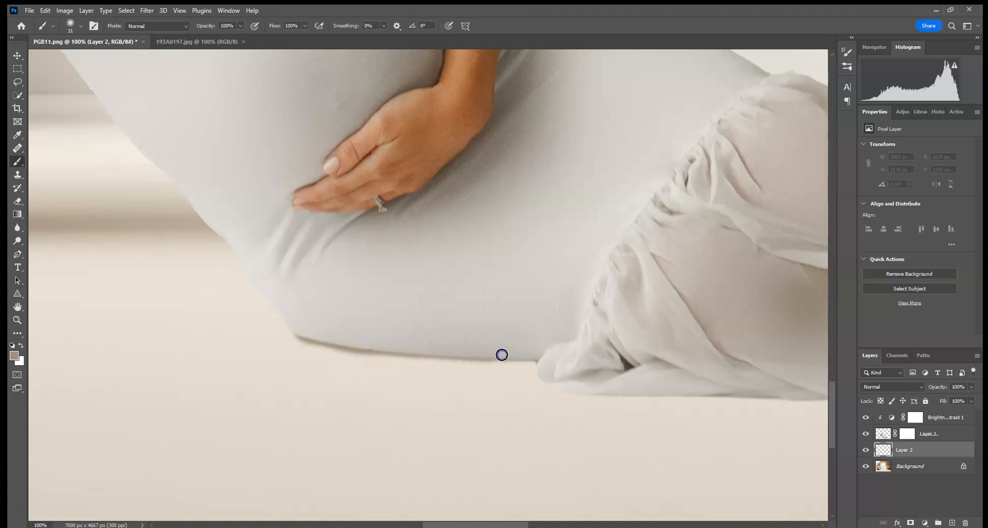
Extend the contact shadow beneath the small gathered fold of the dress.
left_click_drag(642, 355, 529, 305)
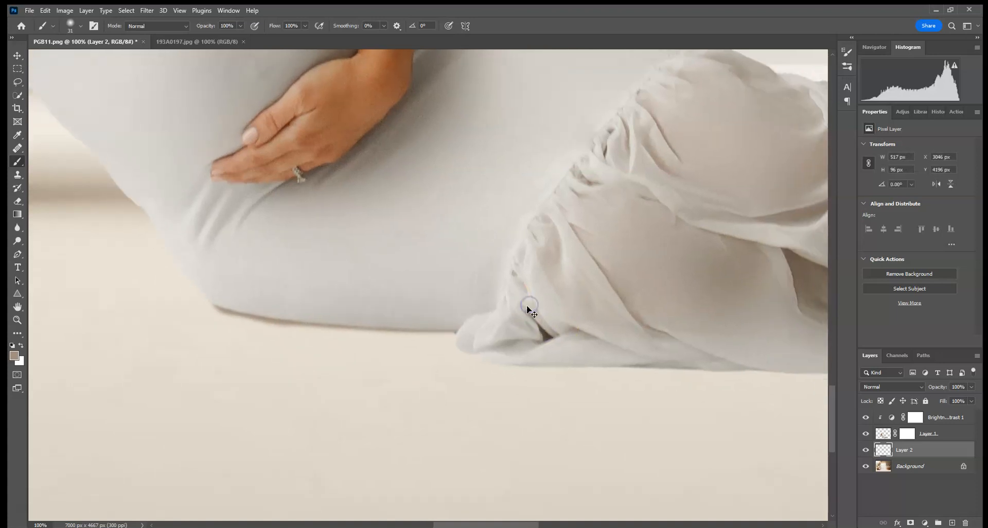
key("ctrl+plus")
mouse_move(493, 382)
left_mouse_down()
mouse_move(505, 415)
mouse_move(571, 435)
mouse_move(772, 437)
left_mouse_up()
Add a layer mask to the shadow layer and mask the excess shadow around the edge of the gathered fold.
left_click(910, 523)
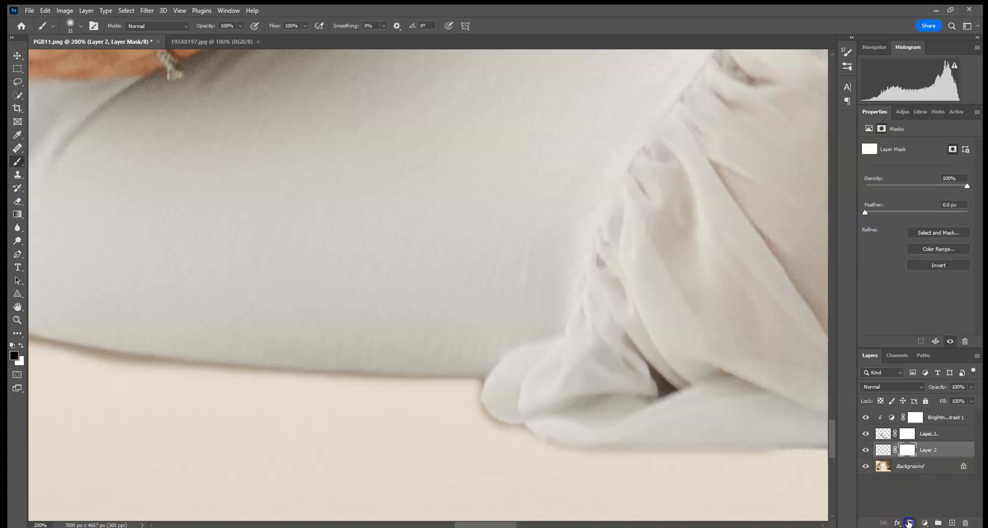
mouse_move(484, 401)
left_mouse_down()
mouse_move(487, 417)
mouse_move(519, 410)
left_mouse_up()
left_click_drag(635, 395, 491, 311)
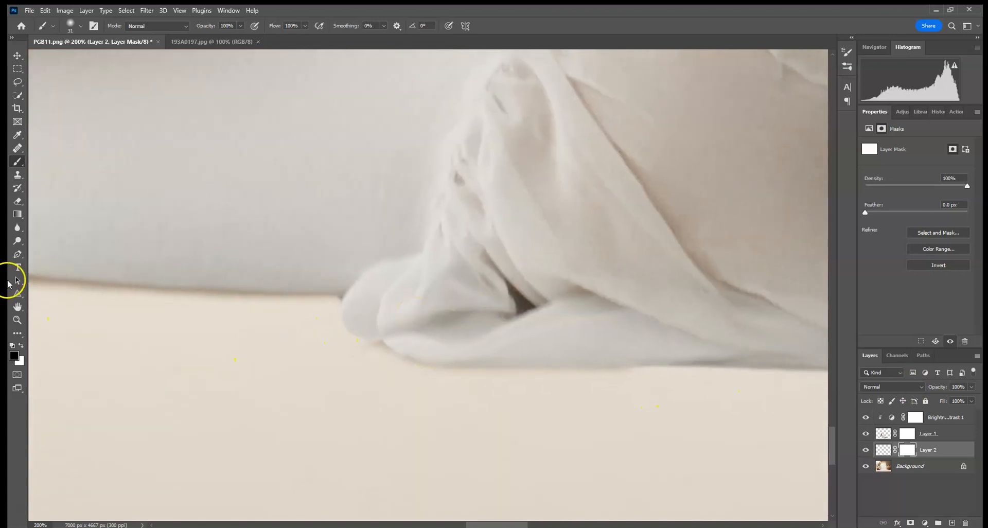
Return to painting on the shadow layer itself and continue the contact shadow along the lower edge of the draped fabric.
left_click(884, 449)
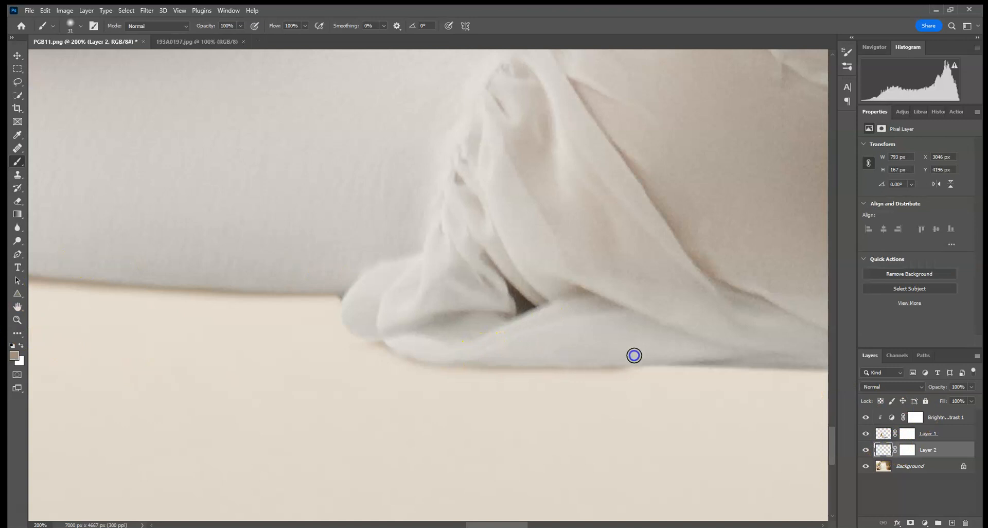
left_click(426, 342)
mouse_move(413, 348)
left_mouse_down()
mouse_move(697, 355)
mouse_move(320, 345)
left_mouse_up()
mouse_move(239, 354)
left_mouse_down()
mouse_move(501, 357)
mouse_move(243, 350)
mouse_move(476, 352)
left_mouse_up()
mouse_move(576, 362)
left_mouse_down()
mouse_move(296, 357)
mouse_move(591, 369)
mouse_move(345, 348)
left_mouse_up()
left_click_drag(579, 279, 373, 288)
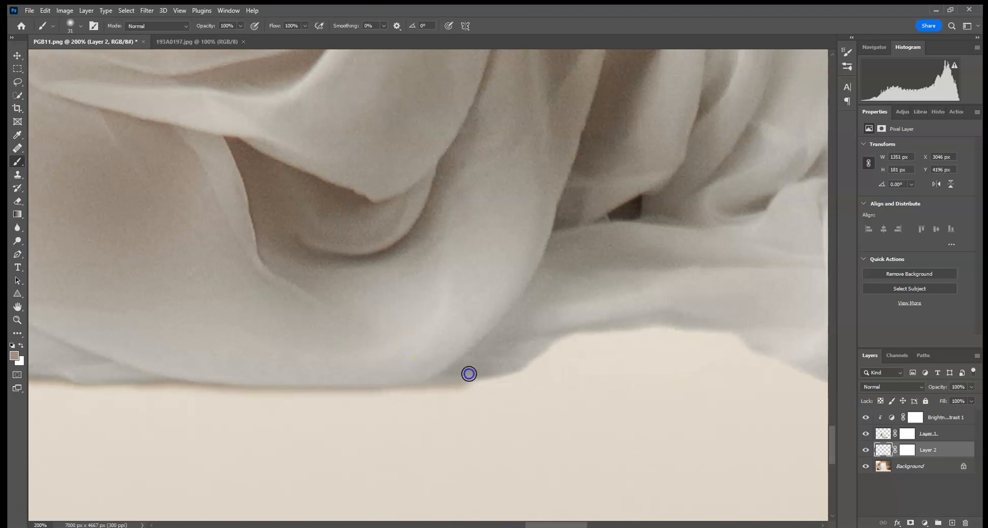
Enlarge the brush to 120 px and paint a softer shadow under the raised section of the dress hem.
key("ctrl+minus")
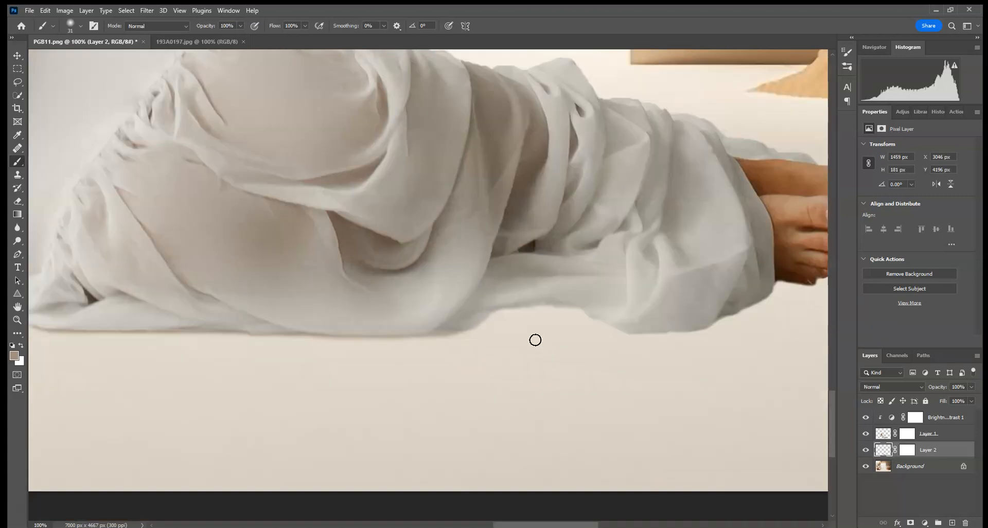
left_click(76, 25)
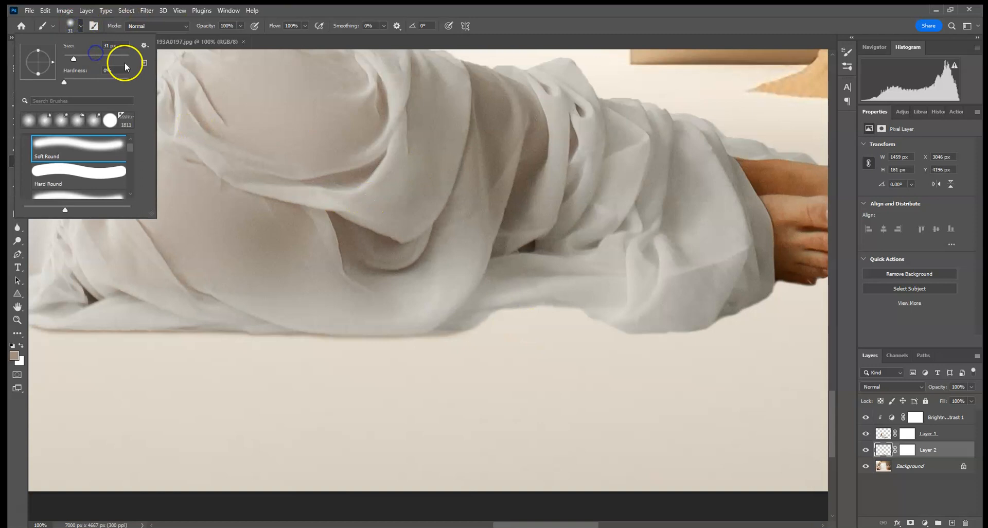
left_click_drag(451, 303, 622, 284)
left_click_drag(501, 277, 647, 292)
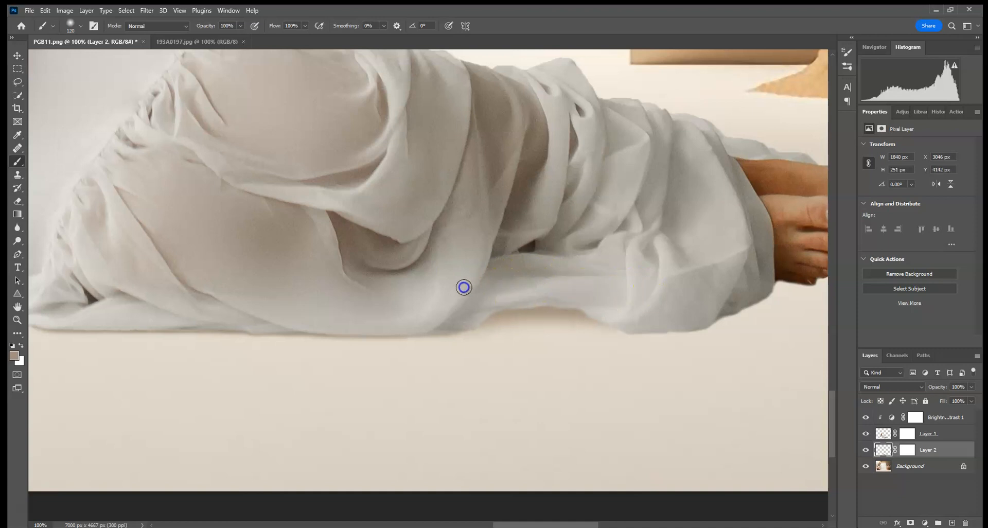
Reduce the brush size and paint the contact shadow along the rounded end of the hem near the feet.
left_click(77, 27)
left_click_drag(83, 58, 77, 58)
left_click(559, 284)
left_click_drag(719, 314, 800, 272)
Set the brush size to 92 px and paint a soft shadow beneath the feet and the trailing fabric.
left_click_drag(755, 236, 533, 244)
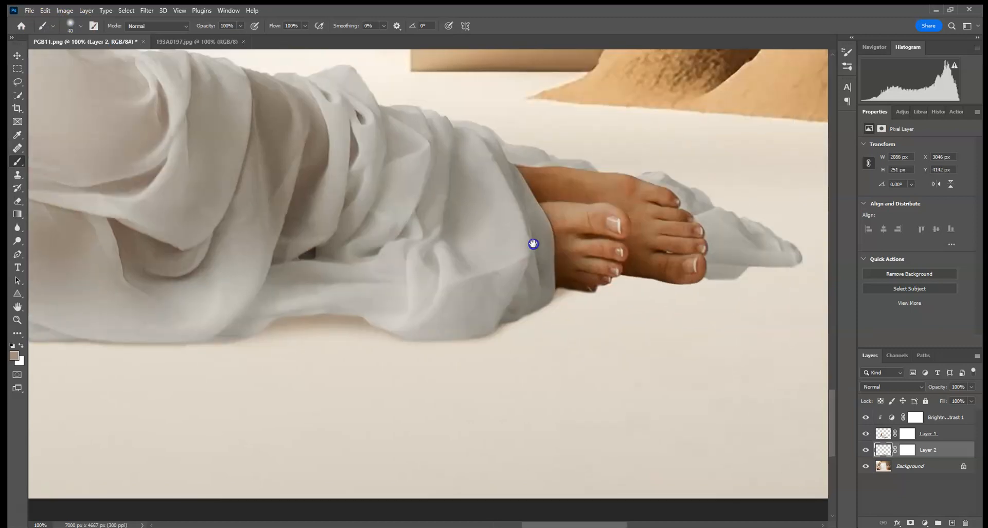
left_click(81, 24)
left_click(93, 55)
left_click_drag(539, 273, 750, 253)
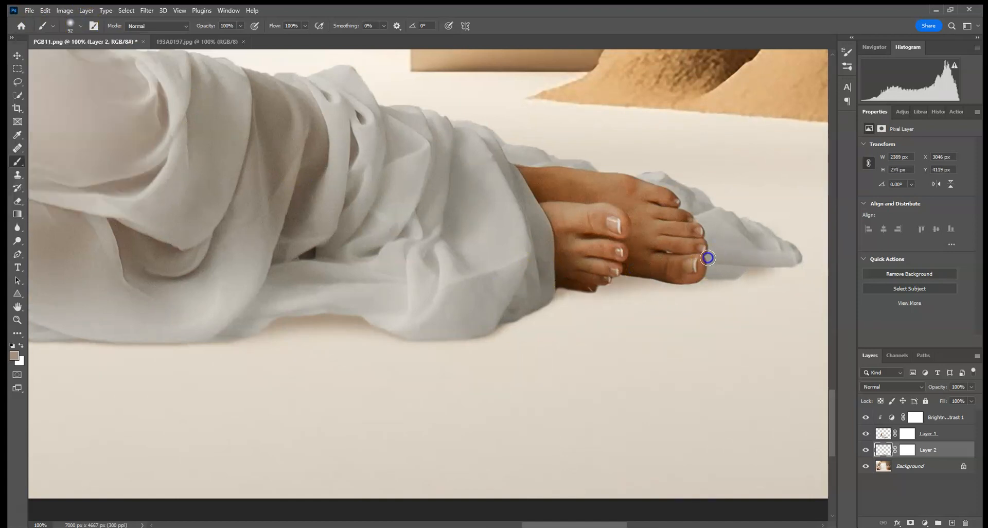
Add a new layer above the shadow layer and set the blend mode of both layers to Multiply.
left_click(953, 523)
left_click(889, 388)
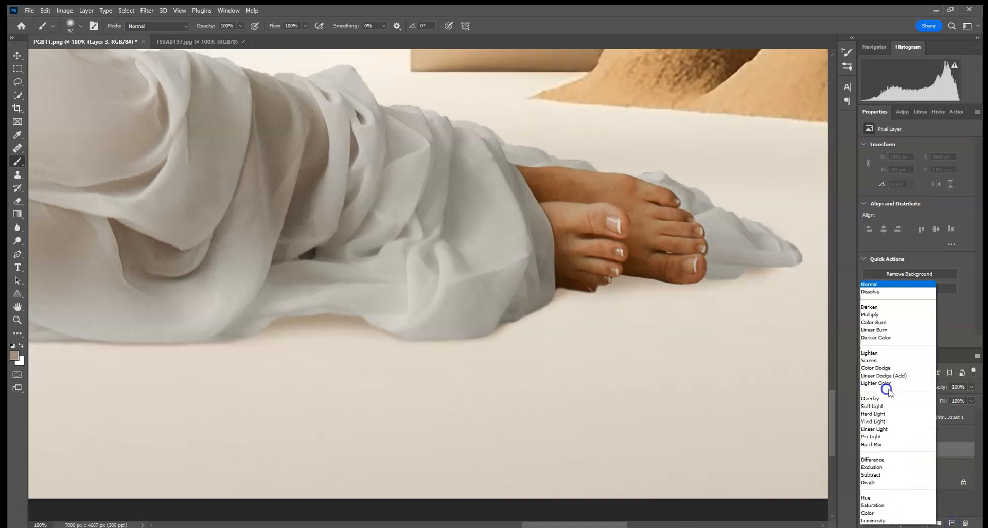
left_click(902, 339)
left_click(927, 466)
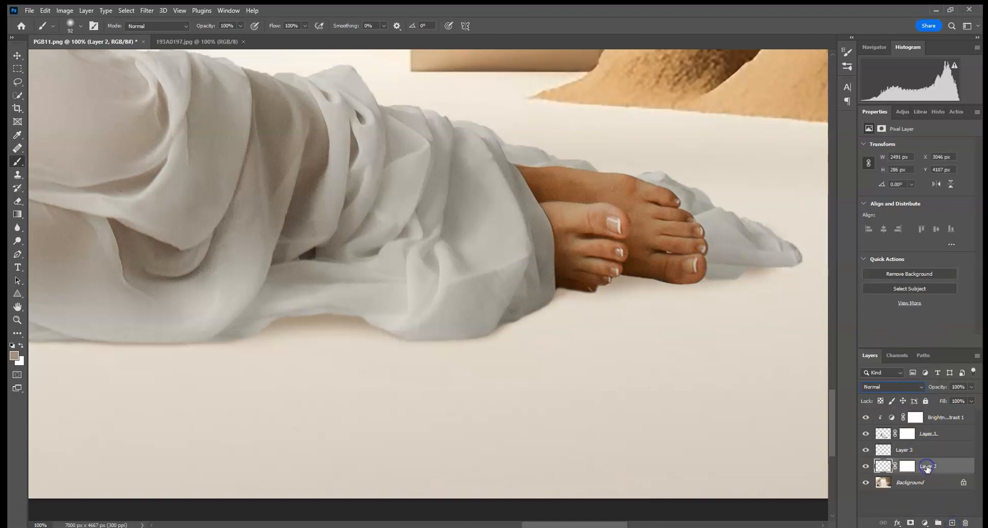
left_click(898, 387)
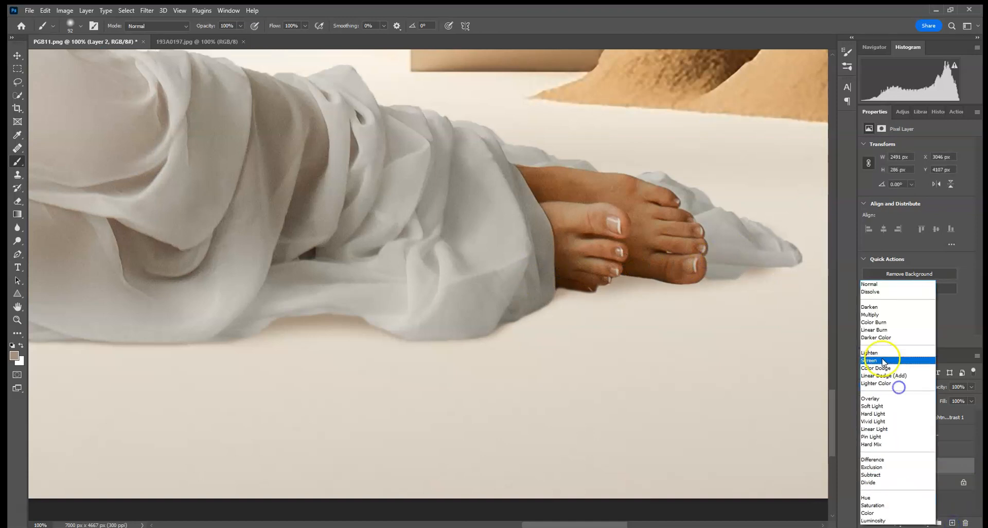
left_click(879, 314)
left_click(905, 451)
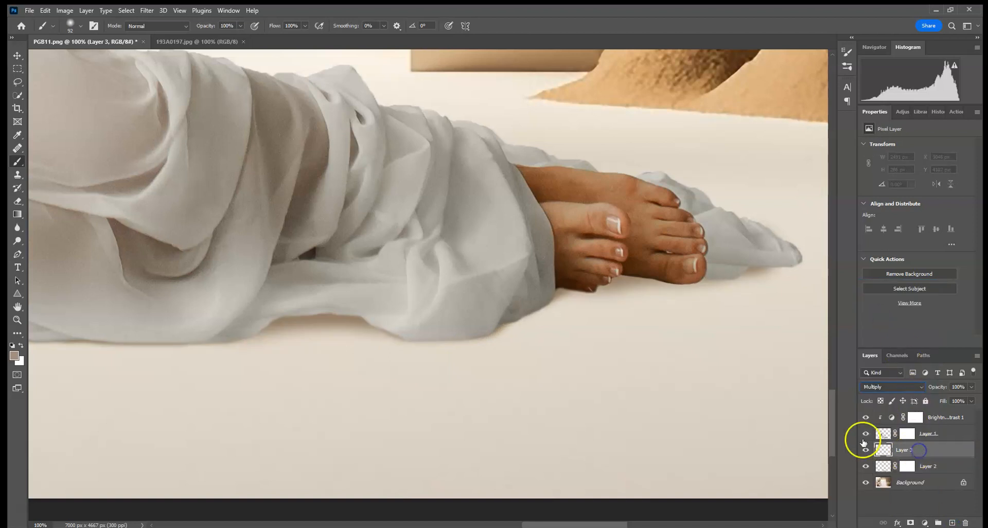
Deepen the shadow beneath the feet and the raised dress hem by painting on the new Multiply layer.
mouse_move(549, 257)
left_mouse_down()
mouse_move(551, 276)
mouse_move(665, 260)
mouse_move(613, 260)
mouse_move(650, 262)
left_mouse_up()
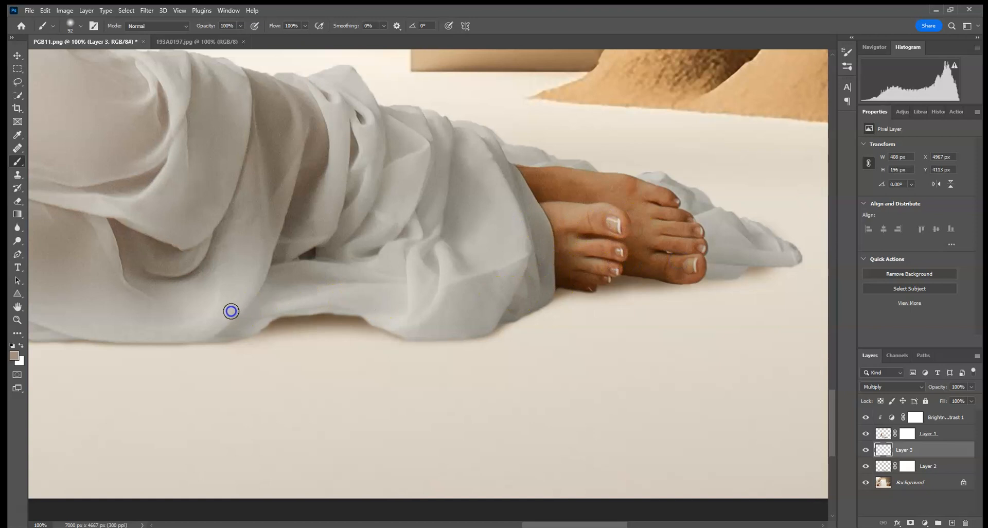
mouse_move(249, 307)
left_mouse_down()
mouse_move(387, 310)
mouse_move(358, 297)
mouse_move(237, 291)
left_mouse_up()
left_click_drag(192, 240, 635, 240)
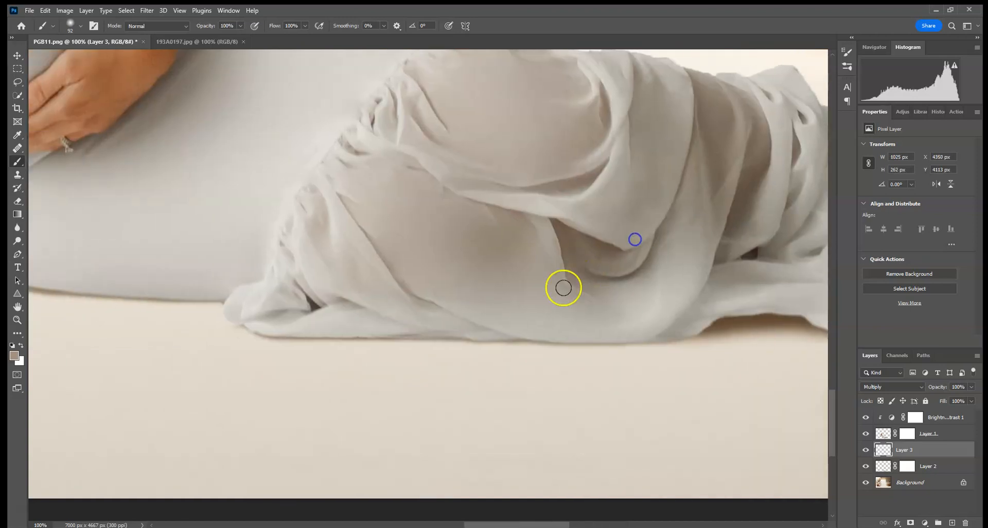
left_click_drag(467, 199, 505, 259)
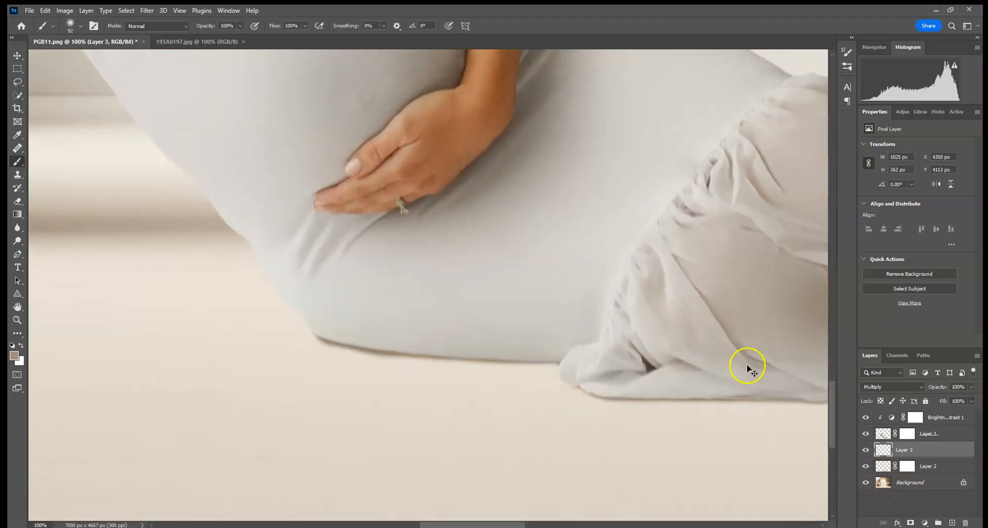
key("ctrl+0")
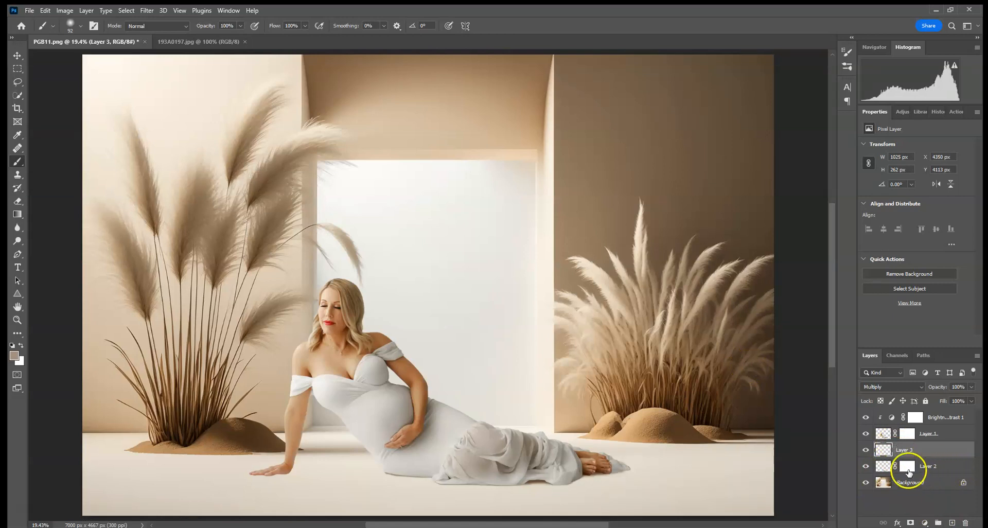
Add another empty layer beneath the woman's layer and set its blend mode to Multiply.
scroll(687, 417, "up", 5)
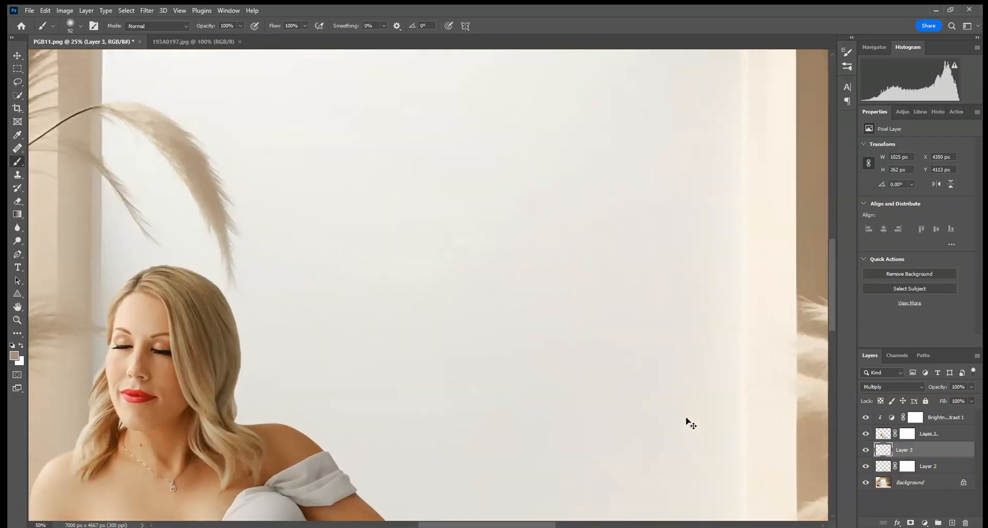
scroll(690, 422, "up", 4)
left_click(952, 523)
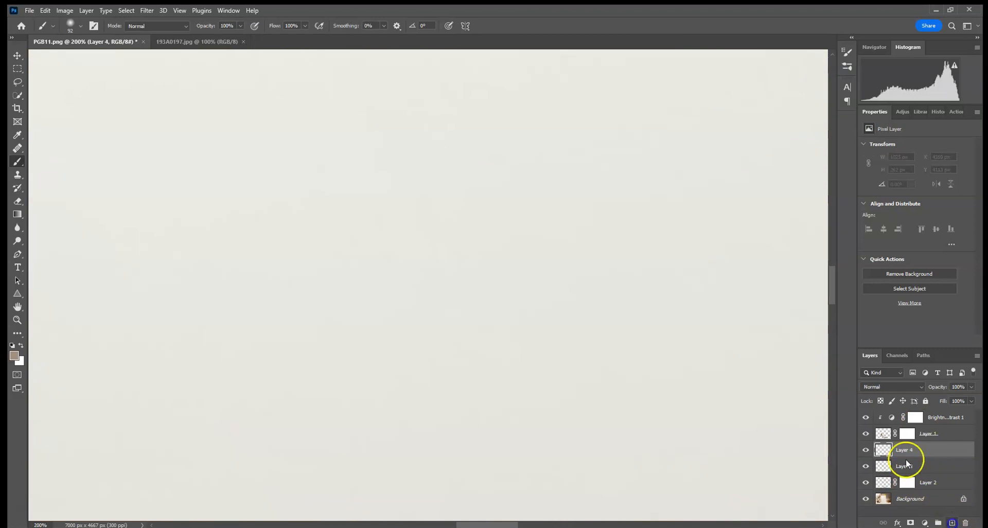
left_click(870, 387)
left_click(875, 316)
Set the brush size to 17 px and paint a thin contact shadow along the underside of the supporting hand and wrist.
left_click_drag(498, 384, 840, 273)
left_click_drag(338, 430, 683, 134)
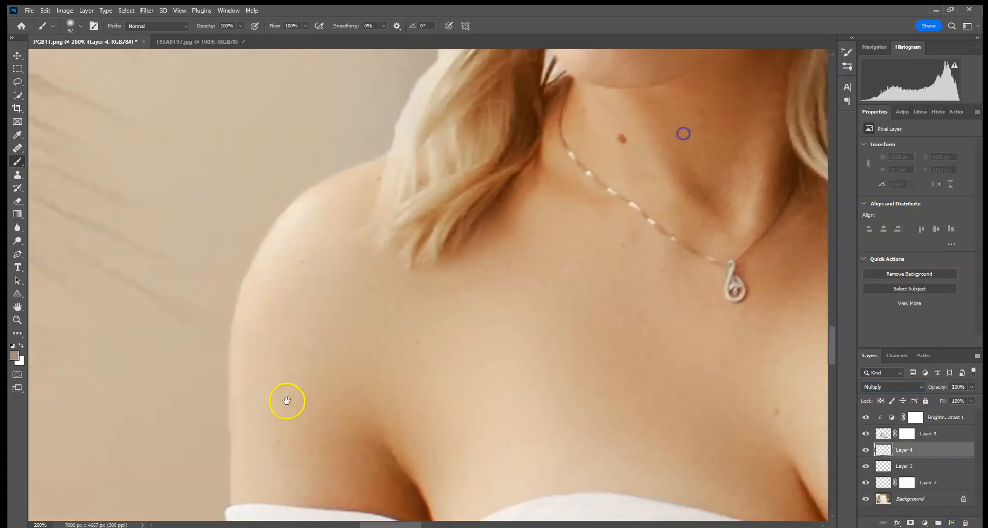
left_click_drag(287, 401, 494, 98)
left_click_drag(514, 360, 354, 40)
left_click_drag(485, 295, 528, 35)
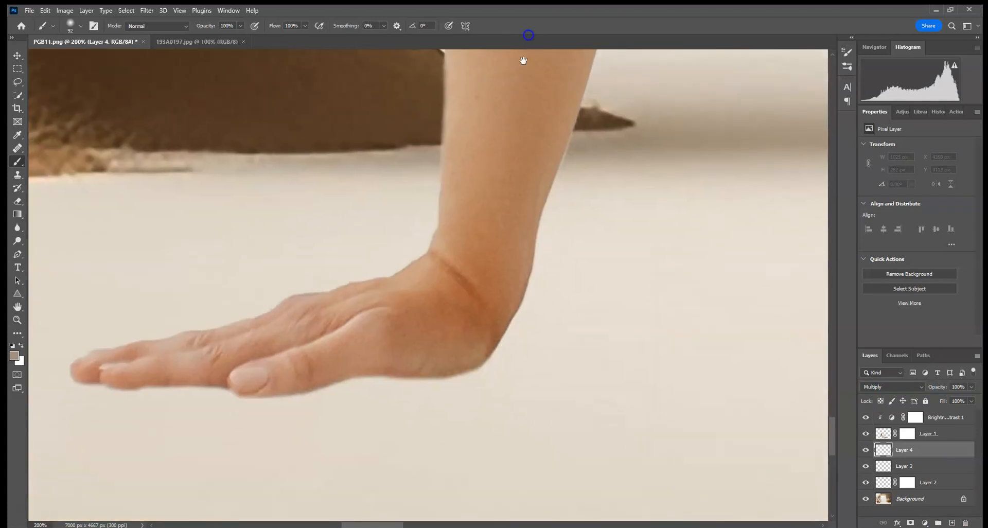
left_click(77, 26)
left_click(74, 58)
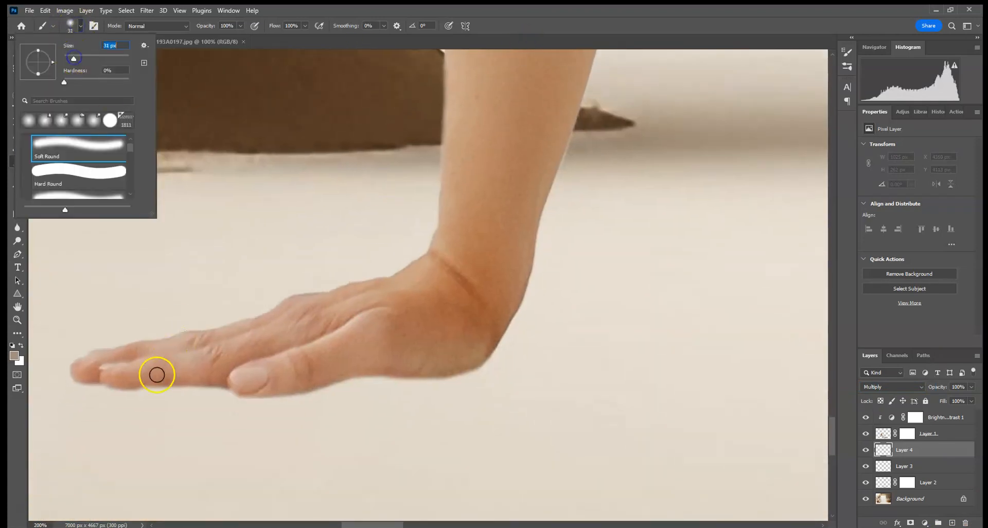
left_click(69, 56)
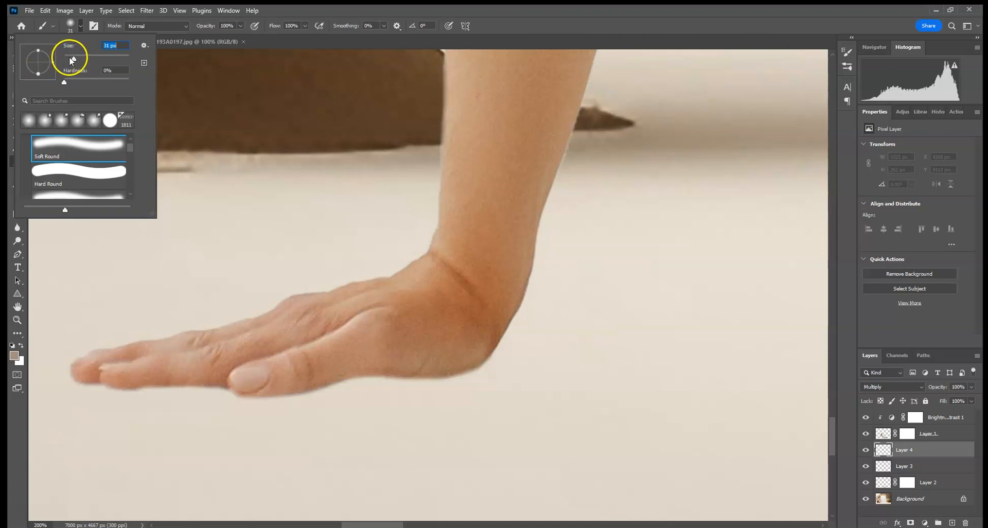
left_click_drag(88, 380, 103, 380)
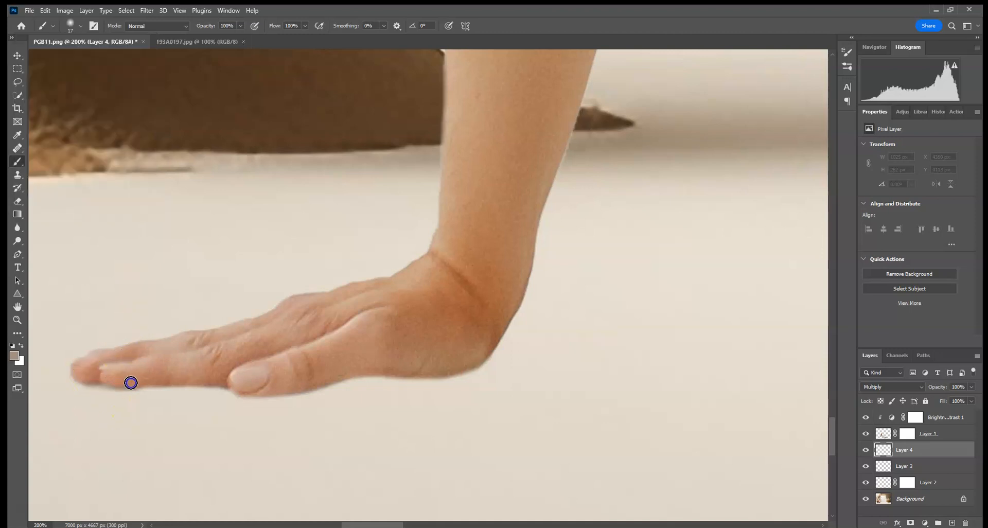
left_click_drag(171, 385, 215, 385)
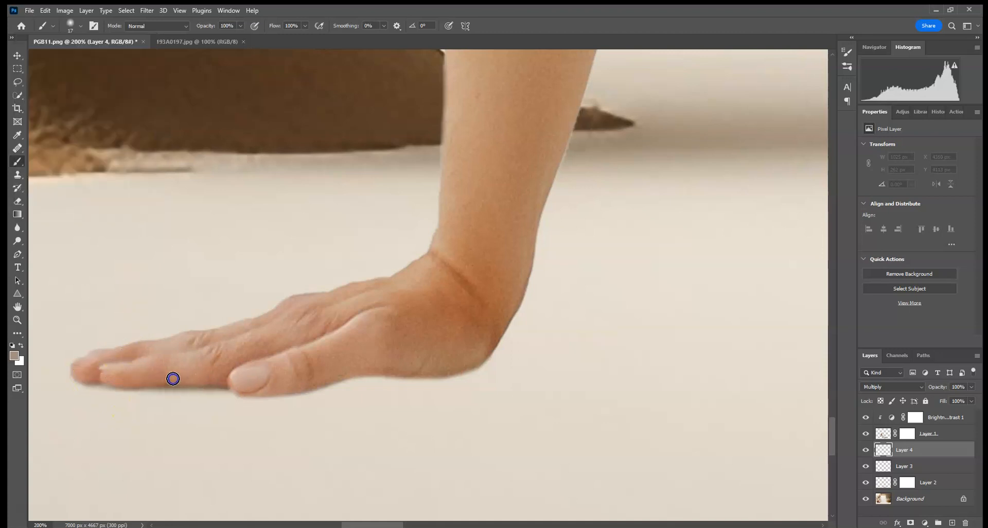
mouse_move(294, 387)
left_mouse_down()
mouse_move(427, 371)
mouse_move(363, 377)
left_mouse_up()
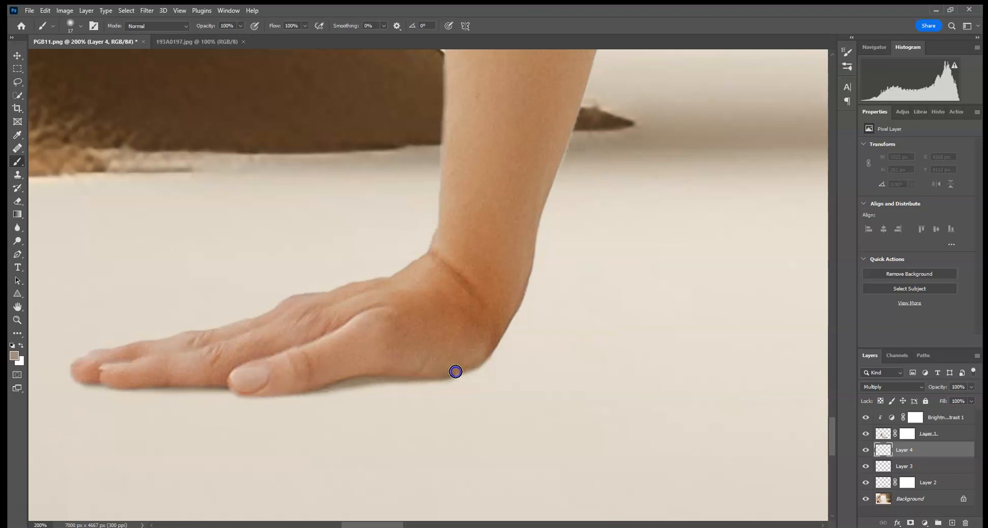
left_click_drag(510, 309, 517, 274)
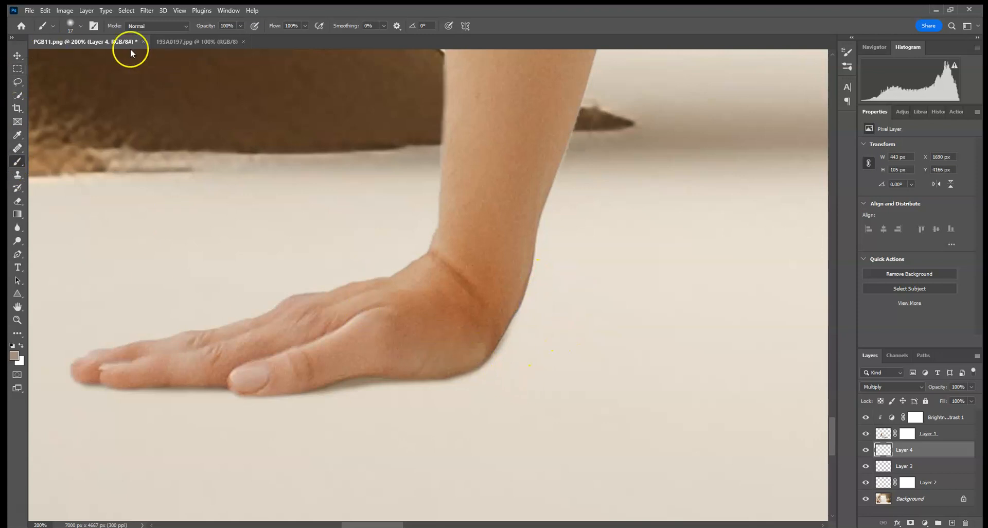
Enlarge the brush to 42 px and paint a soft shadow on the floor behind the heel of the hand.
left_click(81, 25)
left_click(437, 348)
left_click_drag(443, 362, 535, 353)
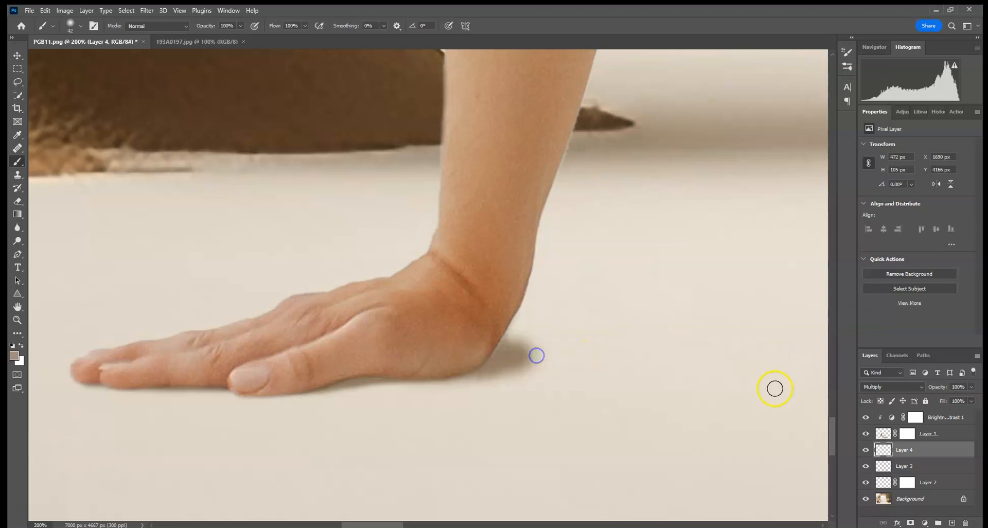
Add a mask to the hand shadow layer and fade the shadow behind the wrist with black, lowering the brush opacity to 24%.
left_click(911, 522)
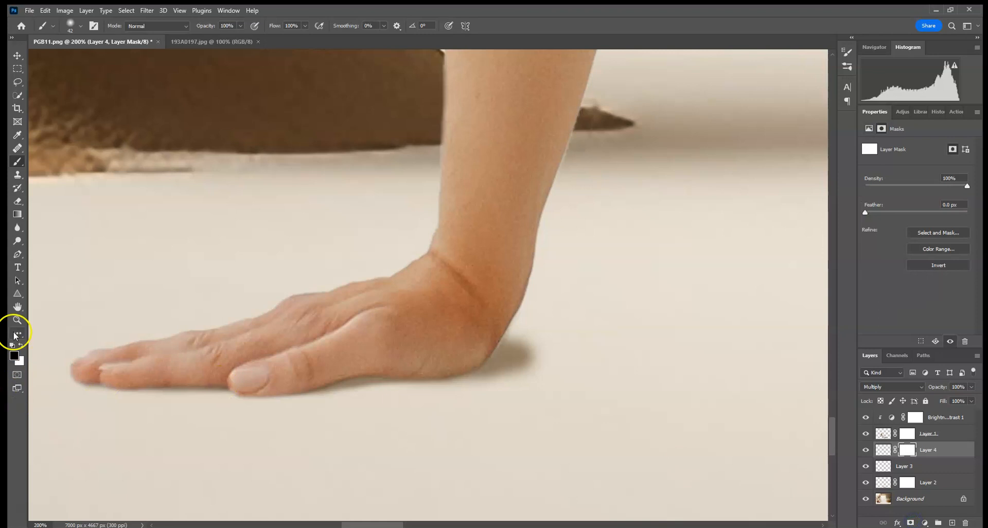
mouse_move(521, 324)
left_mouse_down()
mouse_move(428, 339)
mouse_move(546, 353)
mouse_move(461, 357)
mouse_move(534, 347)
left_mouse_up()
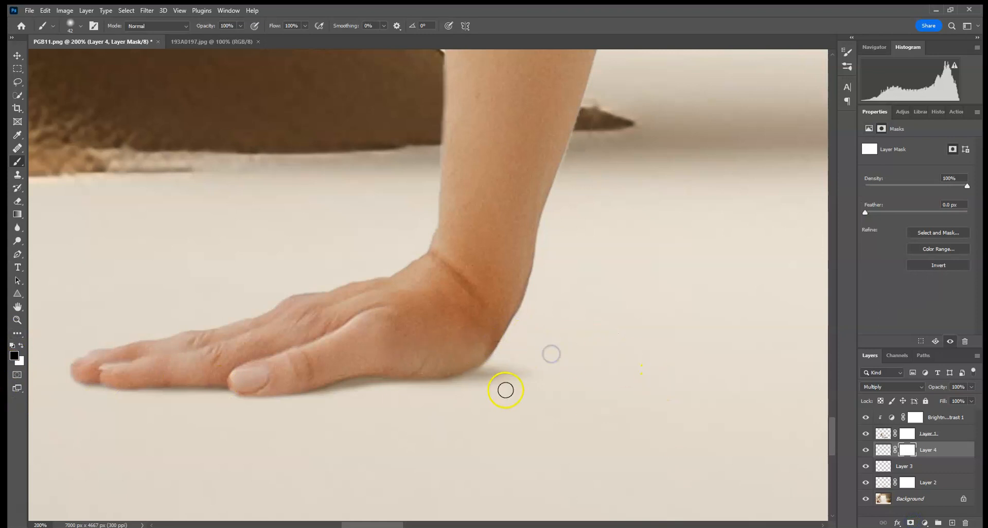
left_click(240, 26)
left_click(208, 43)
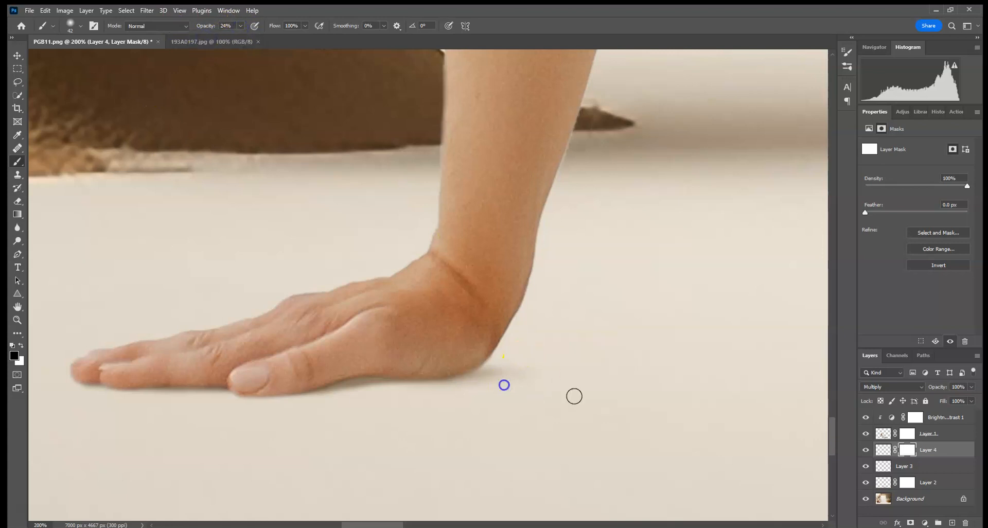
Add a new layer directly beneath the woman's layer and set its blend mode to Multiply.
left_click_drag(685, 336, 494, 323)
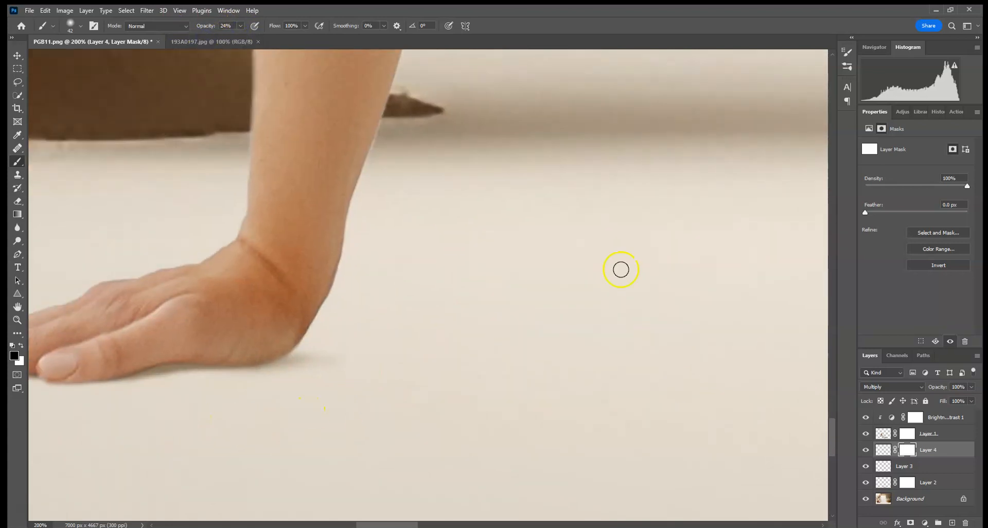
left_click(952, 523)
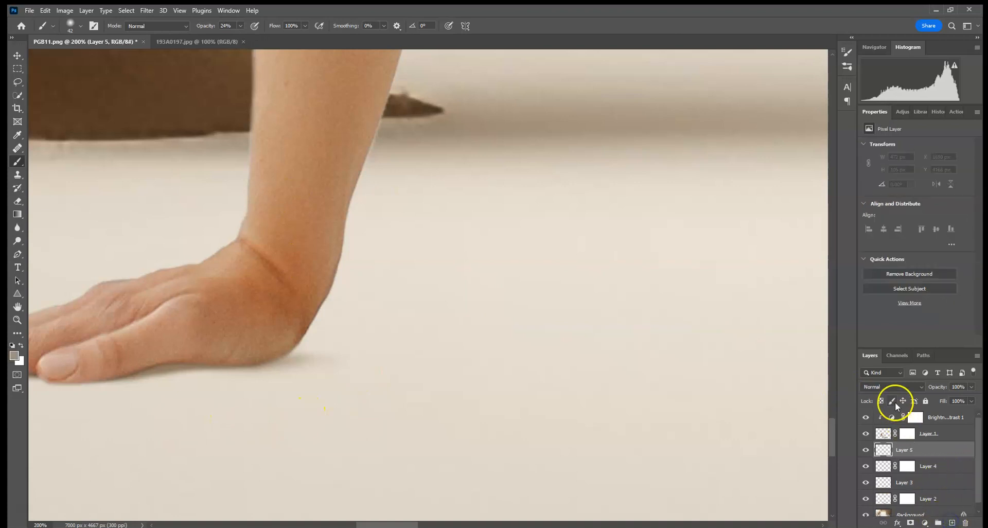
left_click(894, 386)
left_click(878, 315)
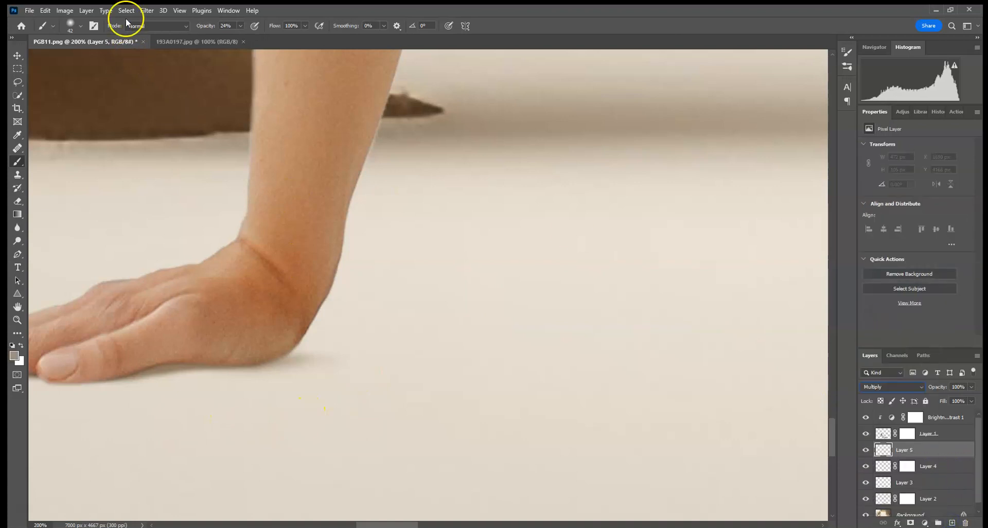
Set the brush to 17 px at 100% opacity and deepen the contact shadow beneath the fingers, thumb and palm.
left_click(81, 26)
left_click(73, 44)
mouse_move(240, 25)
left_mouse_down()
mouse_move(239, 35)
mouse_move(338, 35)
left_mouse_up()
mouse_move(156, 349)
left_mouse_down()
mouse_move(194, 359)
mouse_move(480, 326)
left_mouse_up()
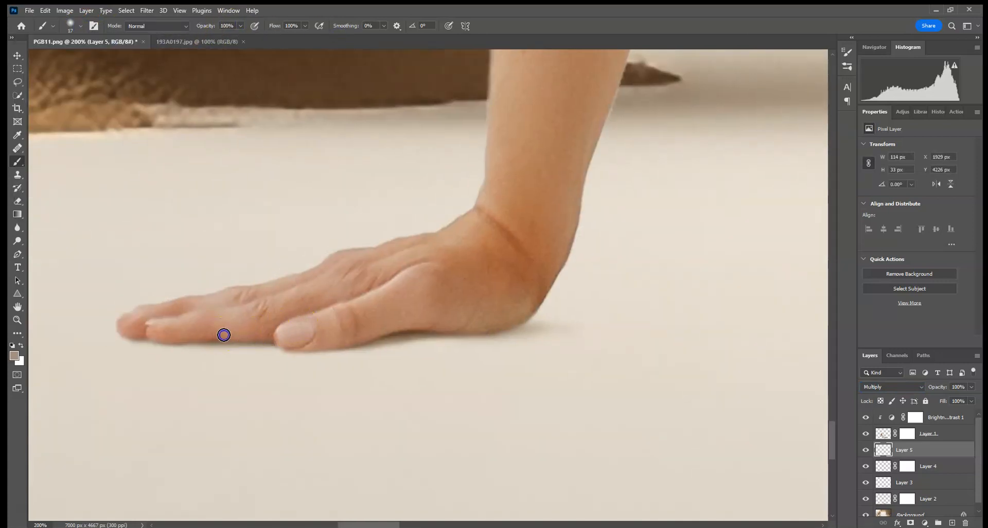
left_click_drag(211, 332, 283, 340)
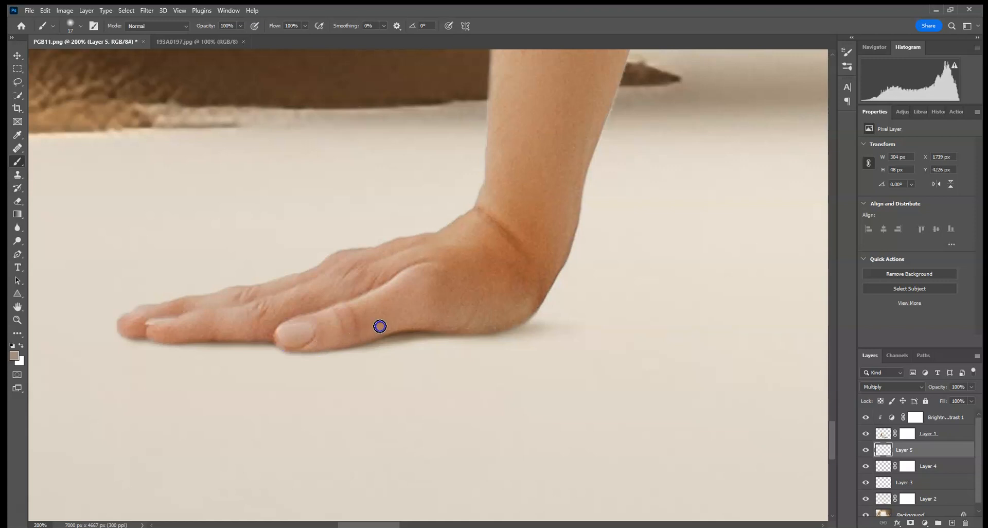
left_click_drag(604, 283, 514, 267)
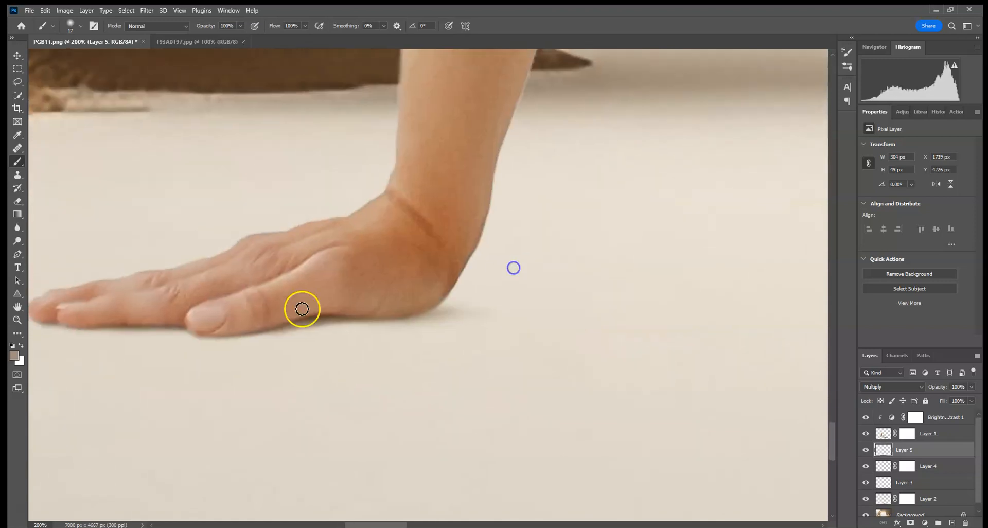
left_click_drag(318, 308, 368, 296)
Paint a thin dark contact shadow along the bottom edge of the dress beneath the hip on Layer 5.
left_click_drag(587, 291, 159, 260)
mouse_move(540, 278)
left_mouse_down()
mouse_move(122, 288)
mouse_move(467, 296)
left_mouse_up()
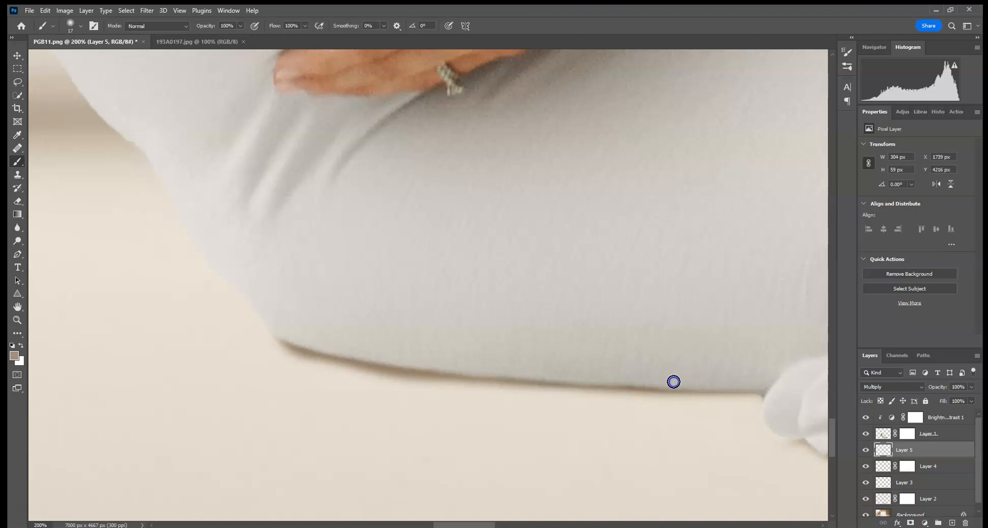
left_click_drag(464, 360, 447, 356)
Select Layer 2's mask and fade the wide shadow beneath the hip with a larger black brush at 13% opacity.
left_click(866, 468)
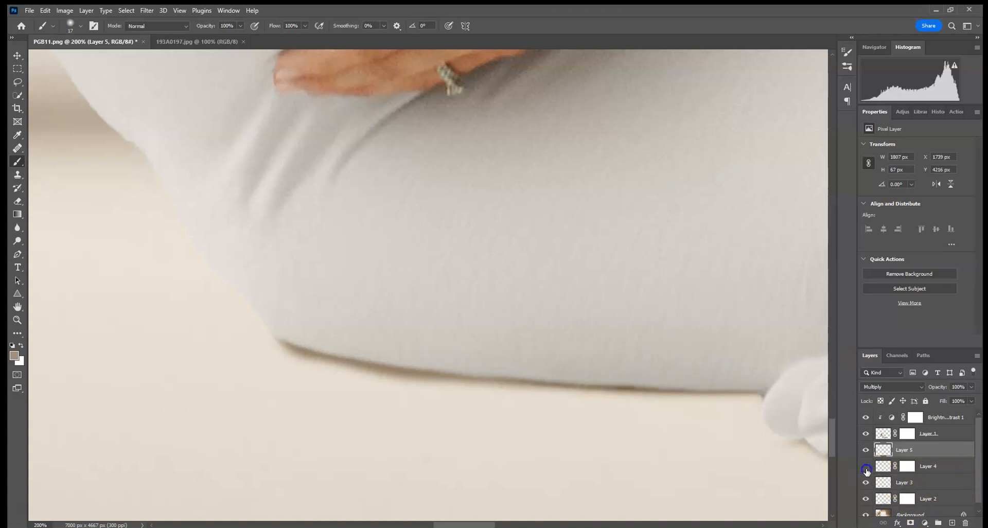
left_click(866, 504)
left_click(866, 503)
left_click(907, 500)
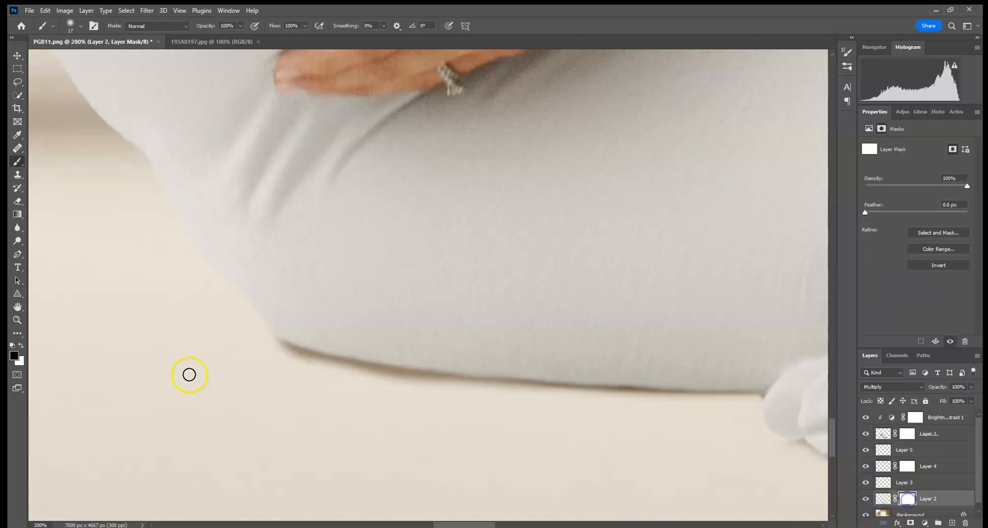
left_click(81, 26)
left_click(92, 58)
left_click(240, 25)
left_click(202, 40)
left_click(312, 399)
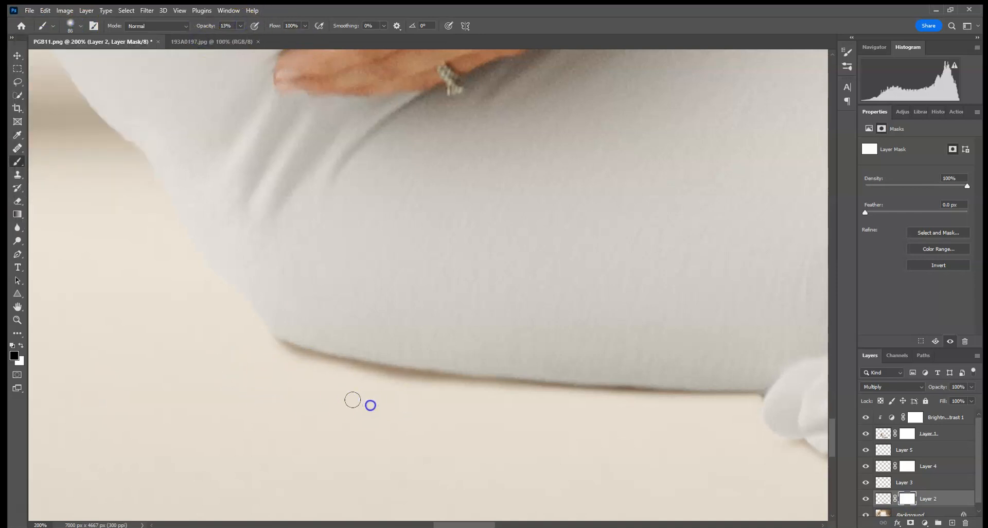
left_click_drag(288, 360, 481, 411)
left_click_drag(232, 360, 293, 379)
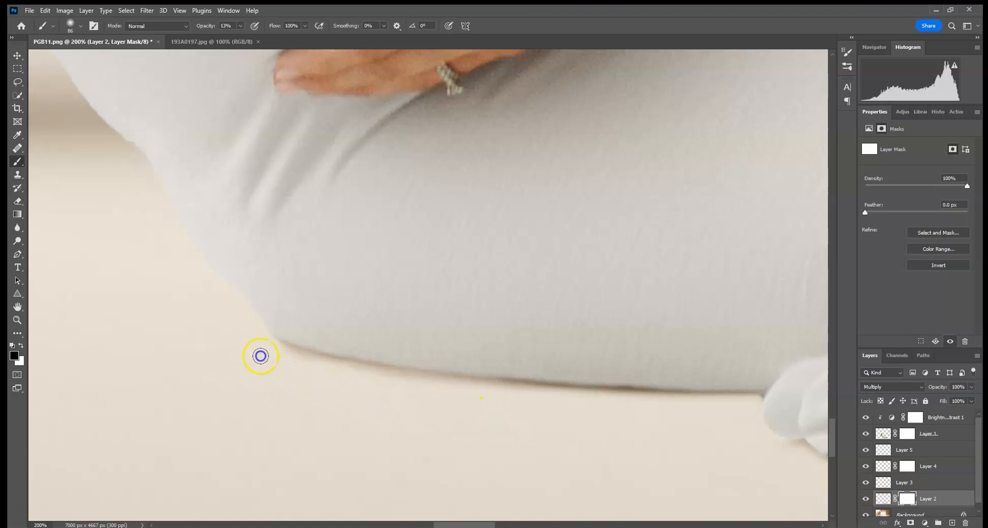
Soften the shadow around the feet and dress hem by painting on Layer 2's mask.
left_click_drag(748, 414, 367, 379)
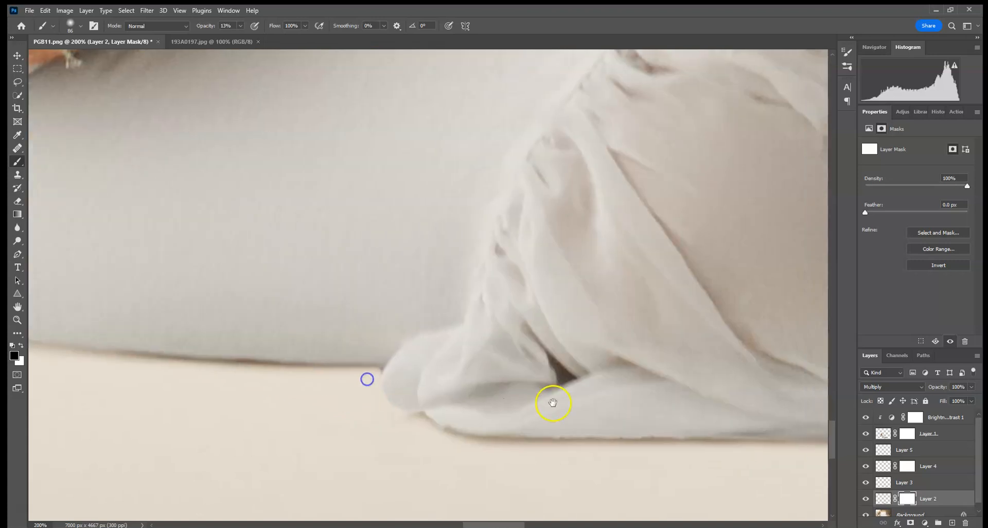
left_click_drag(554, 403, 364, 323)
key("ctrl+0")
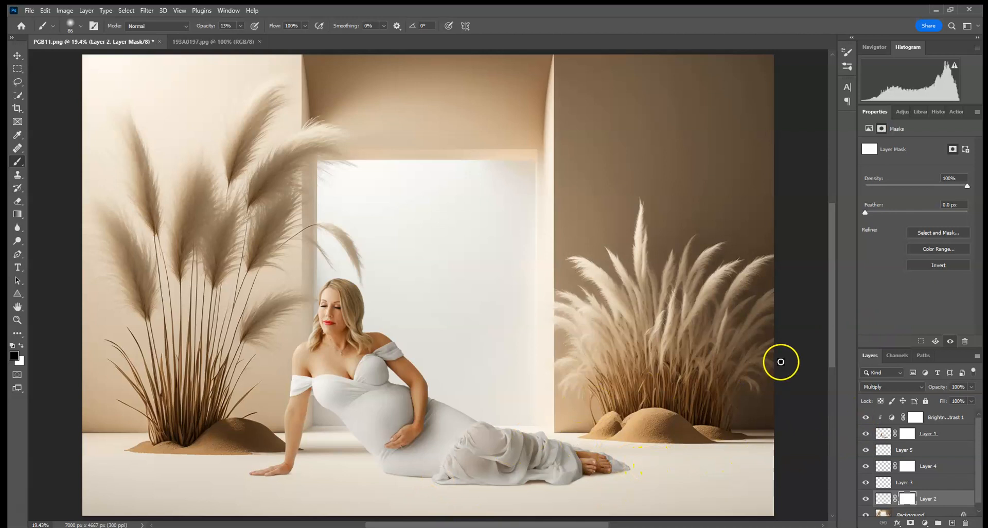
key("ctrl+plus")
key("ctrl+plus")
key("ctrl+plus")
key("ctrl+plus")
key("ctrl+plus")
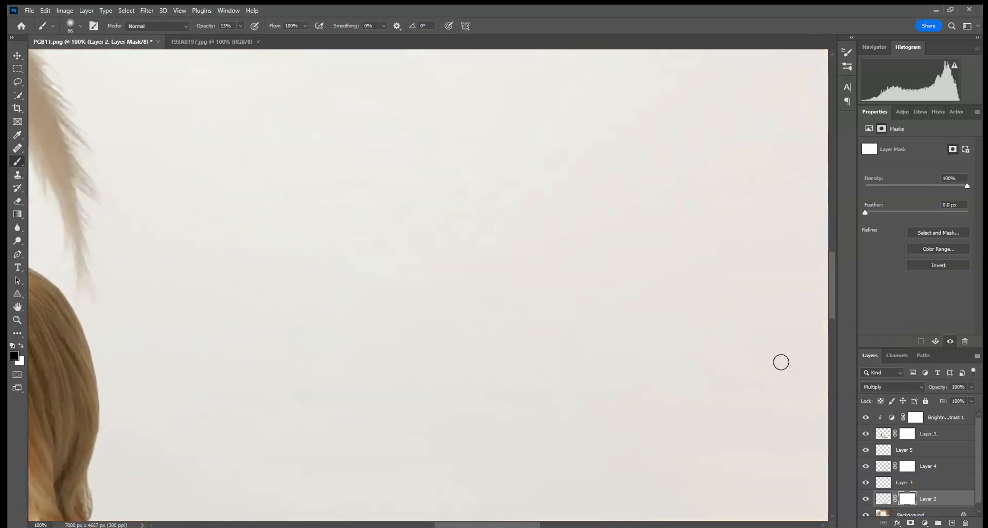
left_click_drag(781, 362, 333, 178)
left_click_drag(788, 442, 564, 106)
left_click_drag(626, 363, 642, 327)
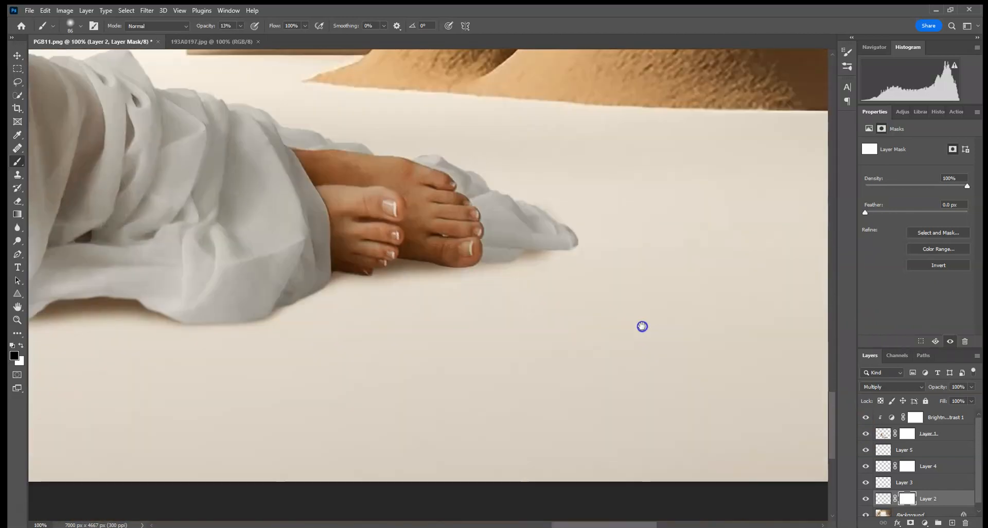
mouse_move(283, 296)
left_mouse_down()
mouse_move(696, 287)
mouse_move(311, 296)
left_mouse_up()
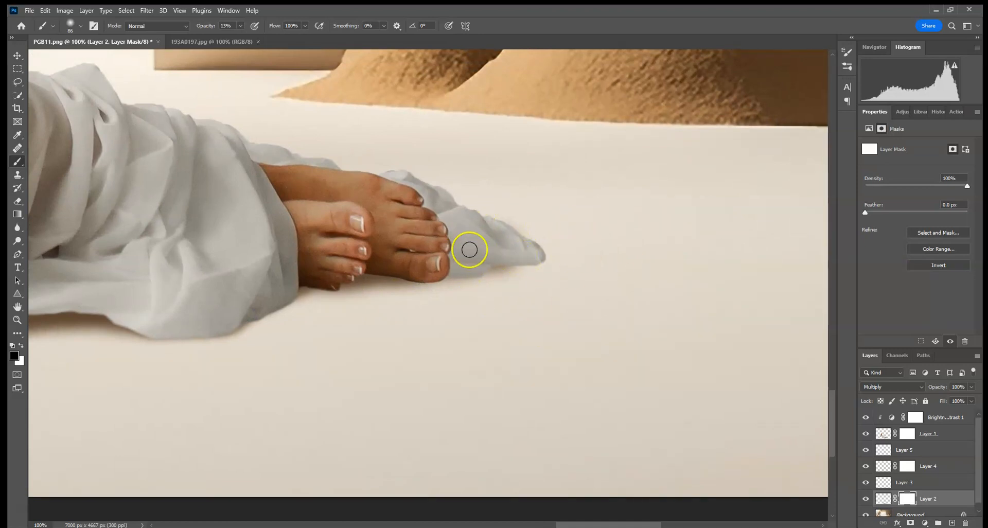
Add a Curves adjustment clipped to the woman's layer and brighten her by raising the midtones from input 111 to output 141.
left_click(884, 437)
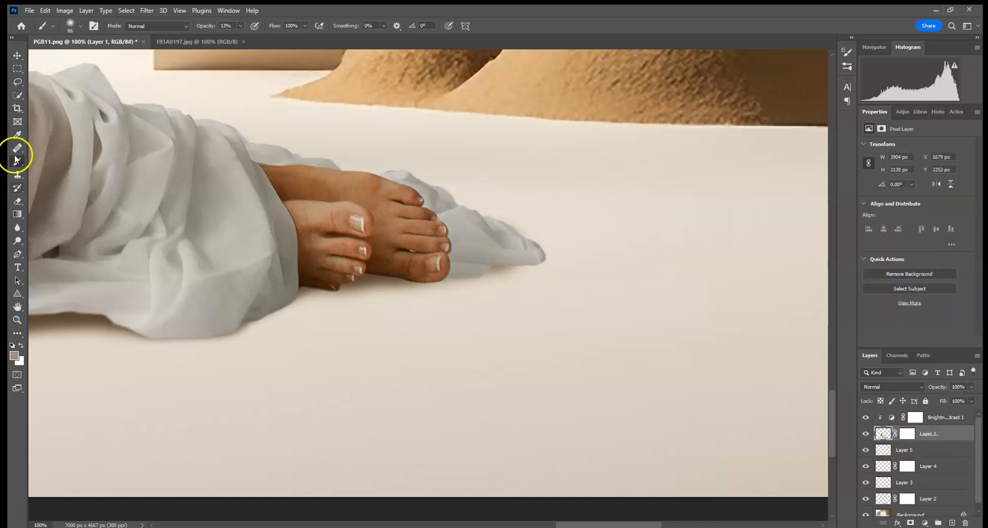
key("ctrl+0")
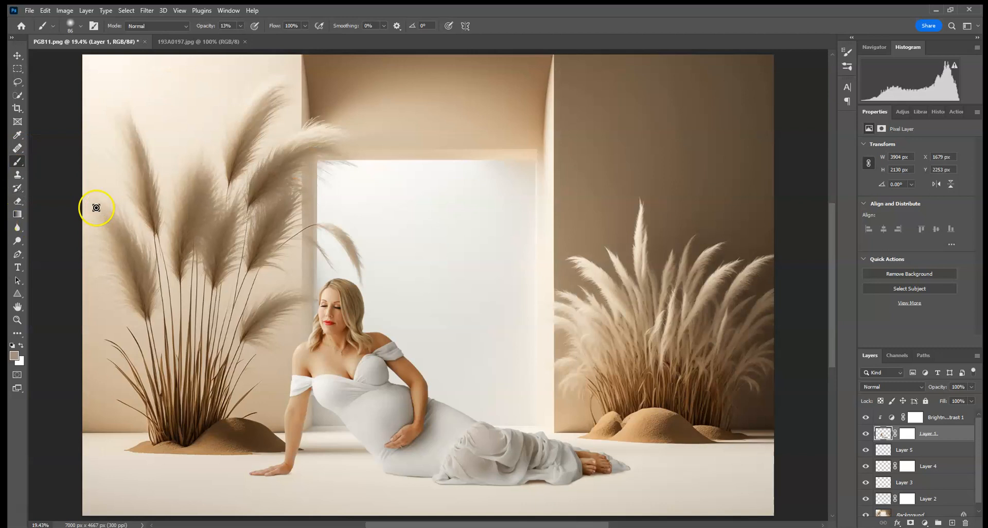
left_click(902, 112)
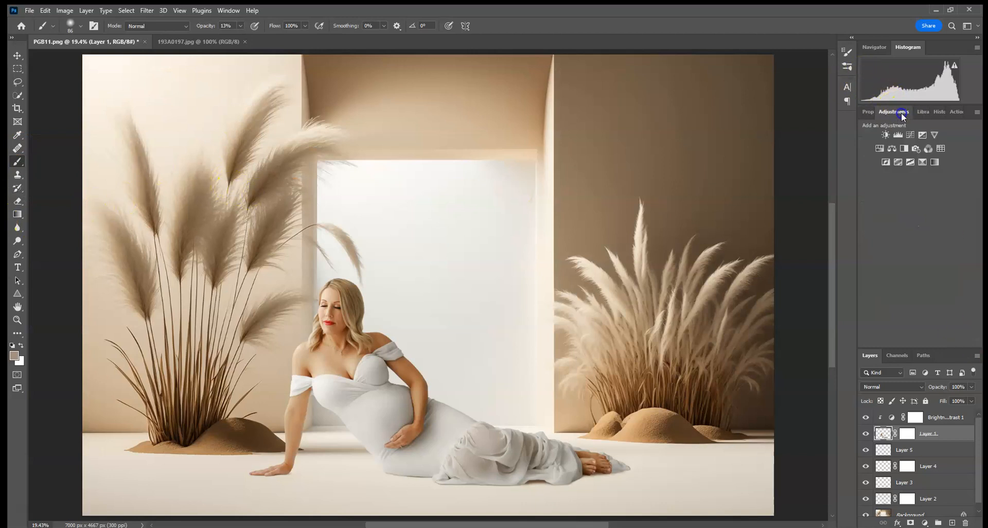
left_click(911, 134)
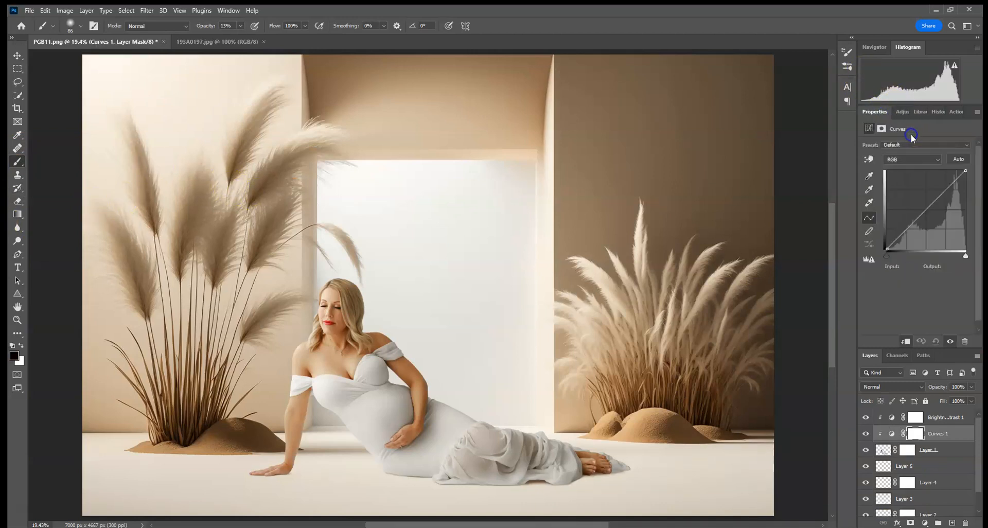
left_click_drag(924, 211, 922, 206)
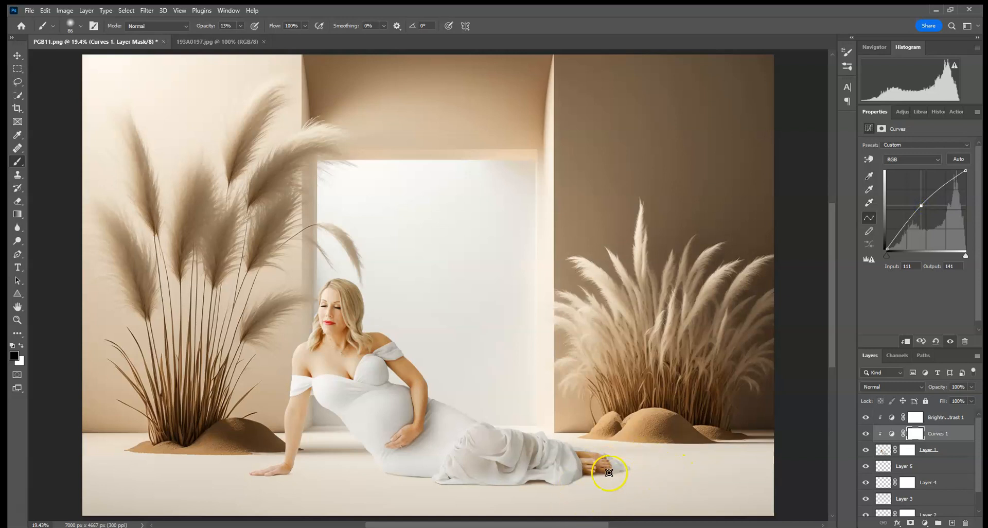
Invert the Curves 1 mask to black and prepare a soft white brush of 338 px at 100% opacity.
key("ctrl+plus")
key("ctrl+plus")
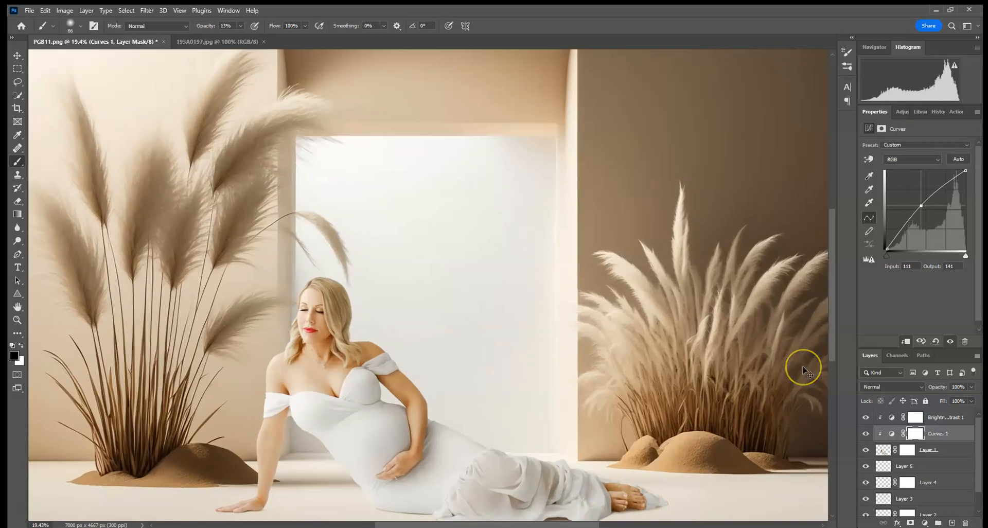
key("ctrl+plus")
left_click_drag(717, 394, 505, 152)
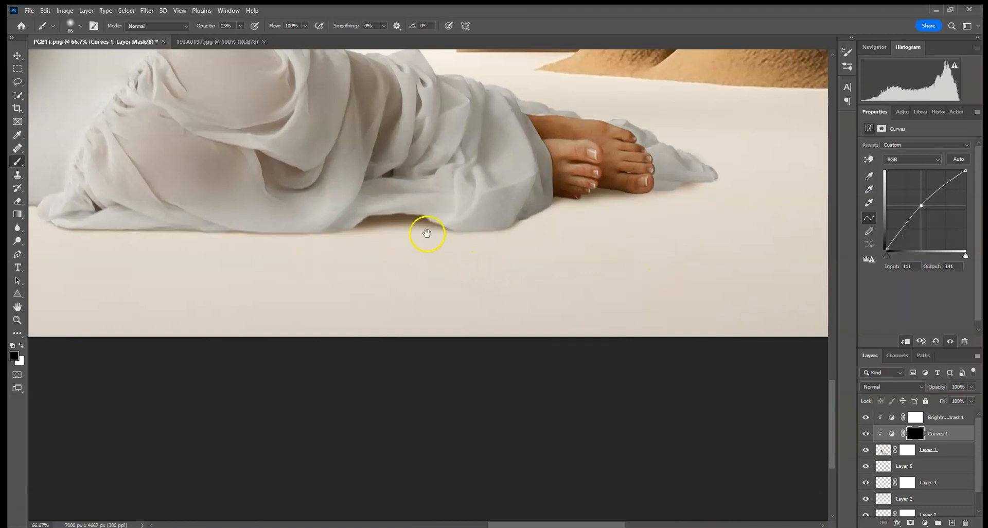
left_click_drag(427, 232, 437, 346)
left_click(79, 26)
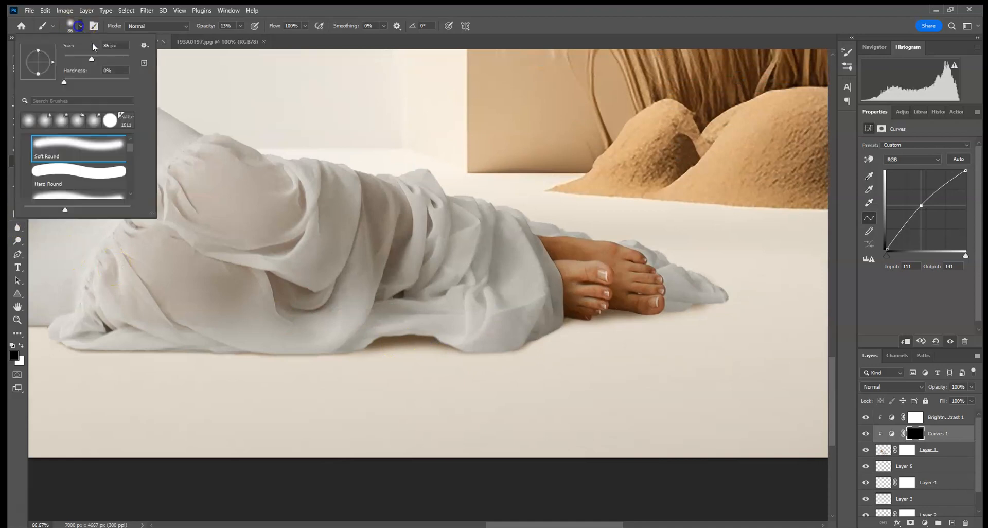
left_click(117, 58)
left_click(239, 25)
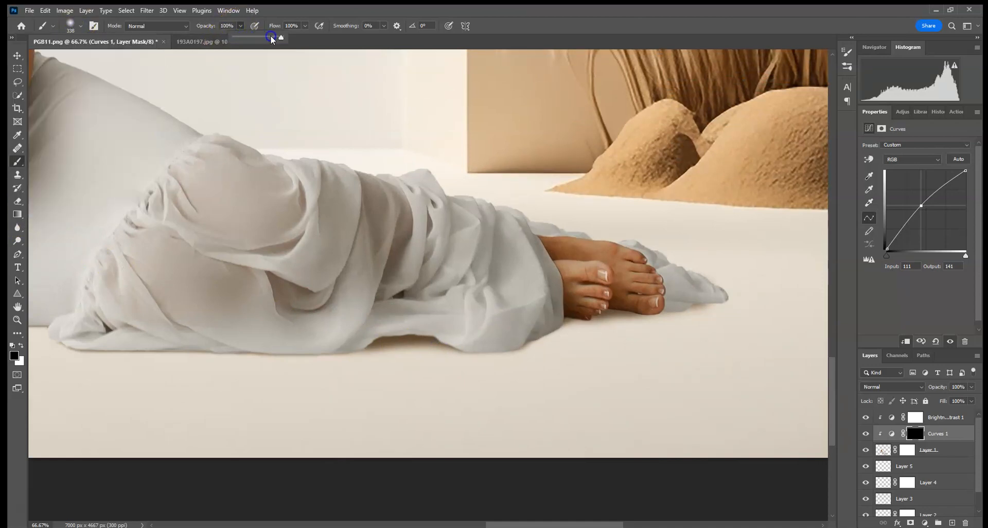
left_click(20, 345)
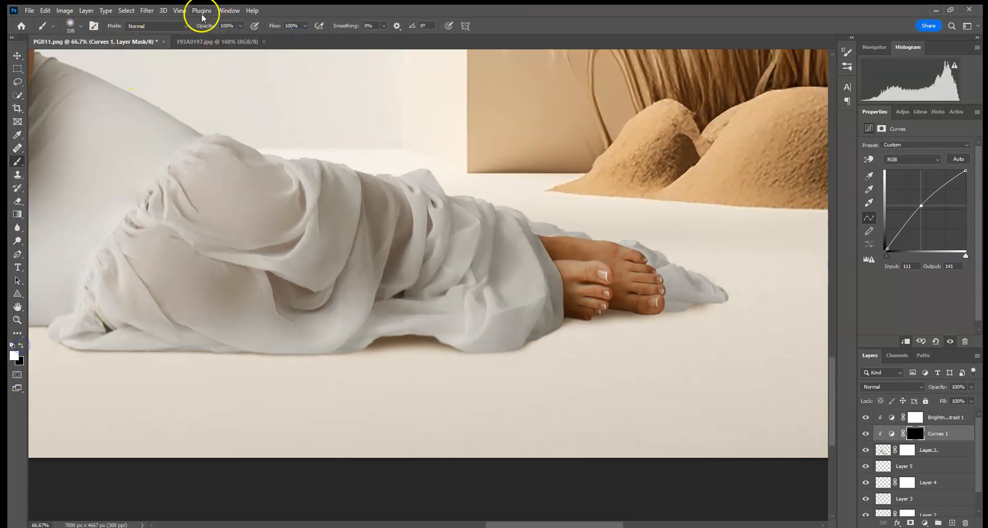
Paint white on the Curves 1 mask over the draped dress and feet, and reduce the layer's opacity to 82%.
left_click_drag(732, 278, 510, 291)
left_click_drag(636, 276, 365, 217)
mouse_move(492, 265)
left_mouse_down()
mouse_move(338, 291)
mouse_move(221, 216)
mouse_move(203, 322)
mouse_move(376, 232)
left_mouse_up()
left_click_drag(431, 203, 631, 208)
left_click_drag(538, 281, 106, 318)
left_click_drag(235, 186, 415, 220)
mouse_move(496, 284)
left_mouse_down()
mouse_move(327, 300)
mouse_move(181, 188)
left_mouse_up()
key("ctrl+0")
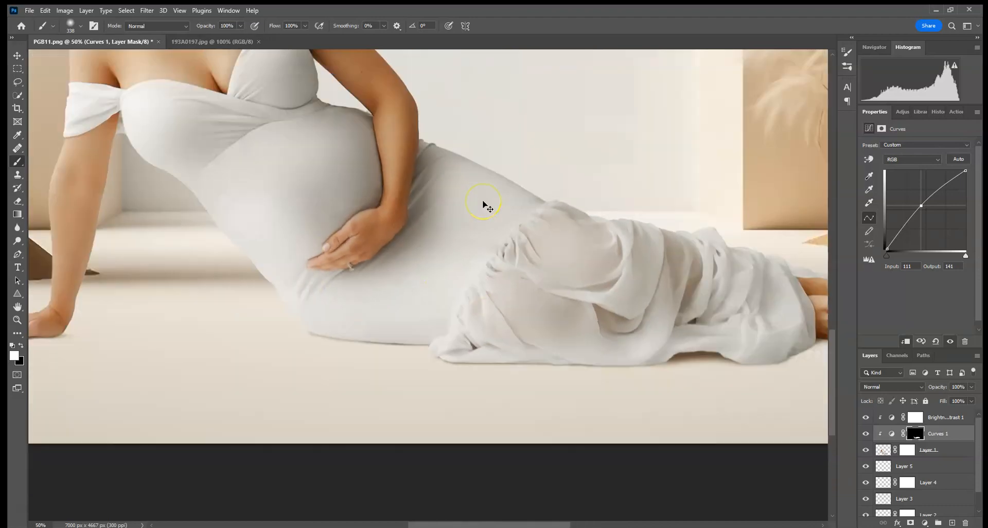
left_click_drag(328, 405, 353, 435)
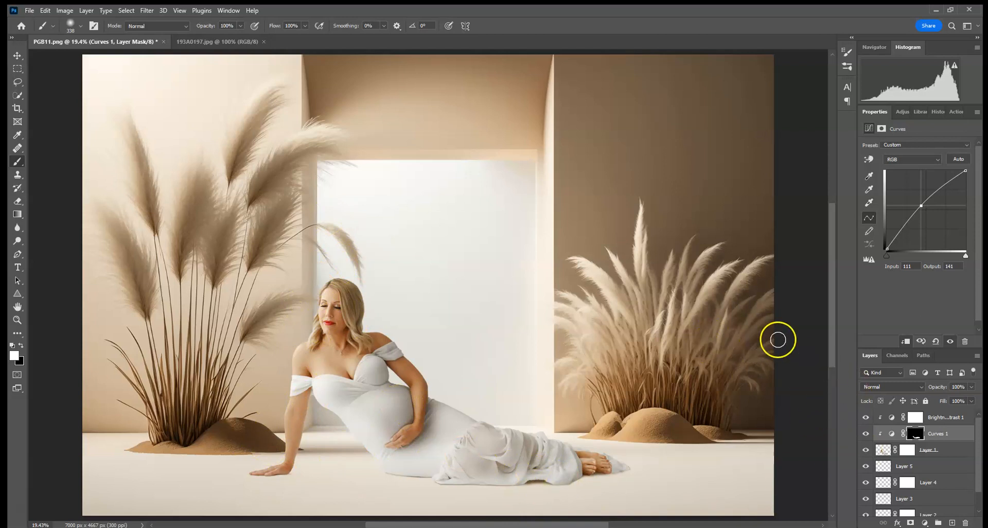
left_click(971, 387)
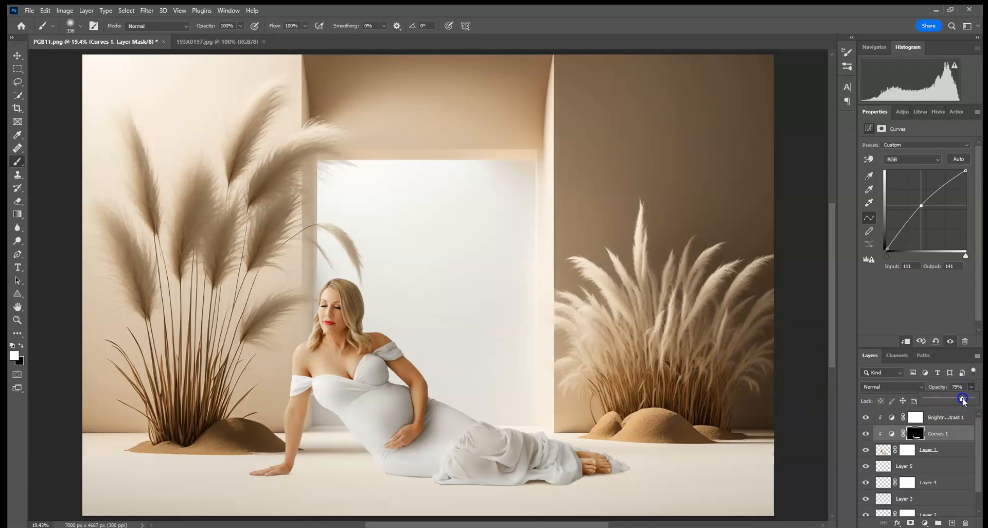
Blend the dress hem and the fabric tip beyond the feet into the floor by painting black at 20% opacity on Layer 1's mask.
key("ctrl+plus")
key("ctrl+plus")
key("ctrl+plus")
key("ctrl+plus")
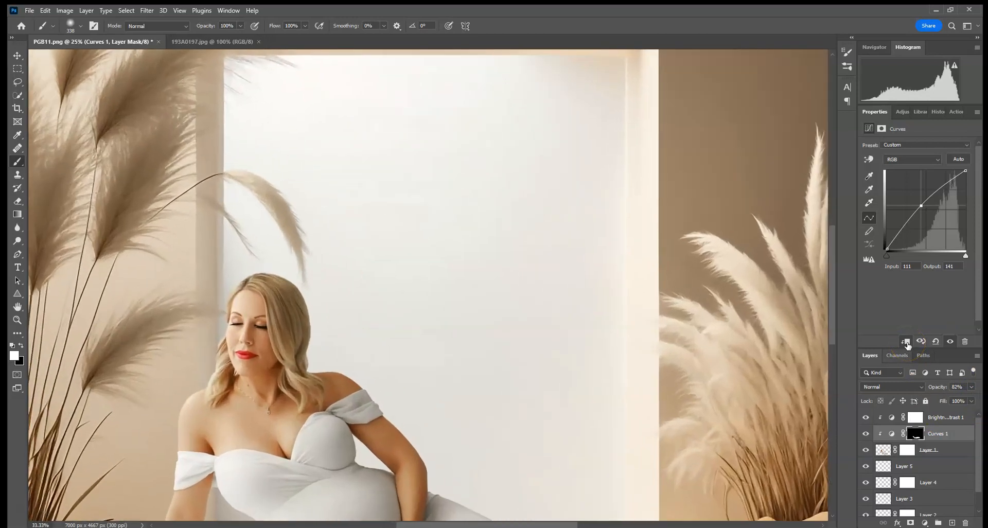
left_click_drag(733, 404, 611, 335)
key("ctrl+plus")
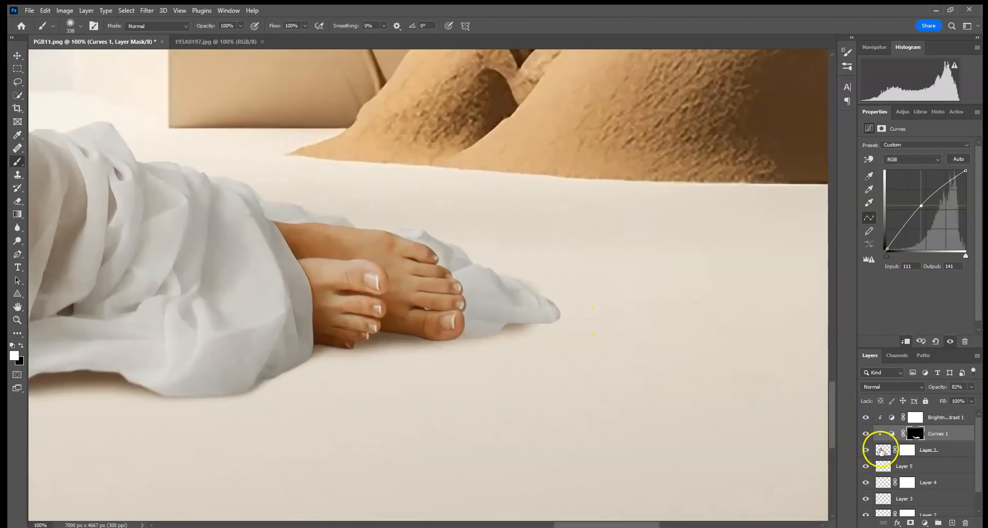
left_click(905, 450)
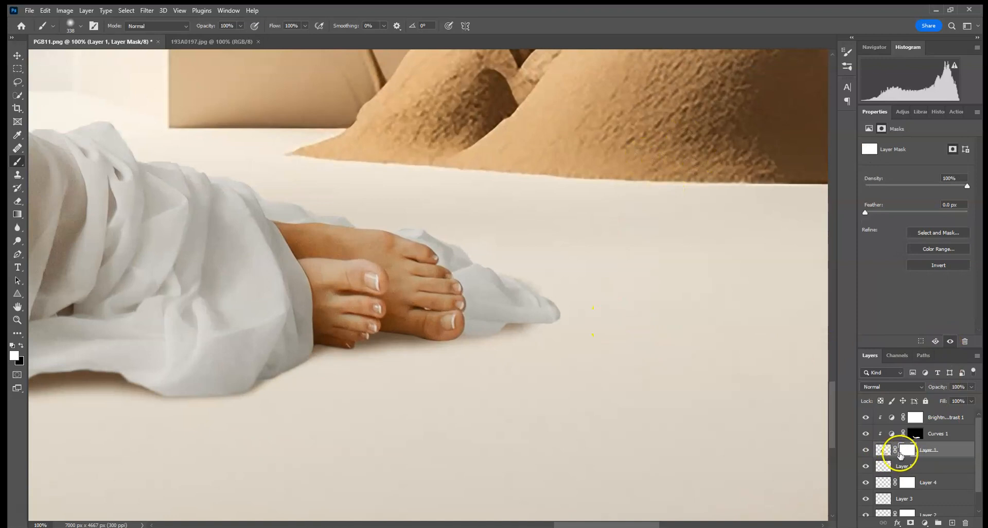
left_click(21, 345)
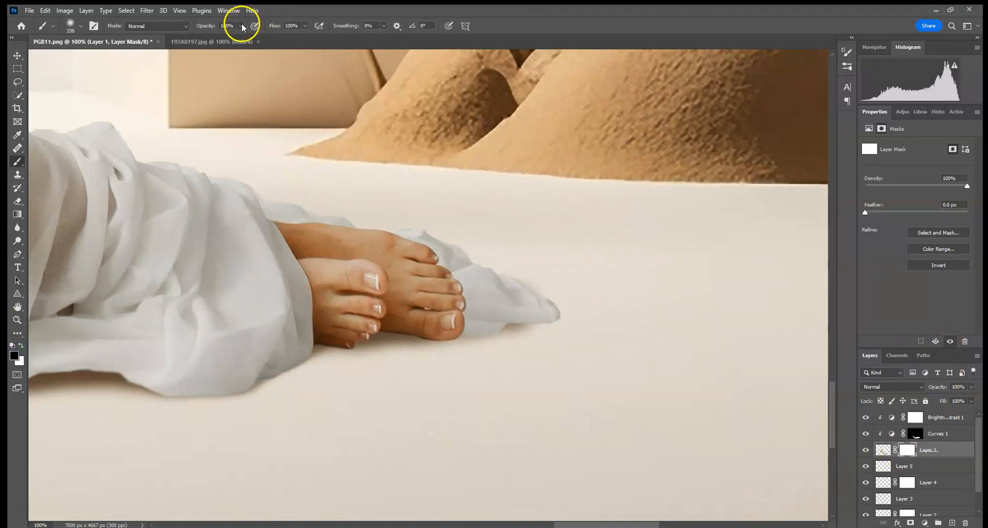
left_click(203, 26)
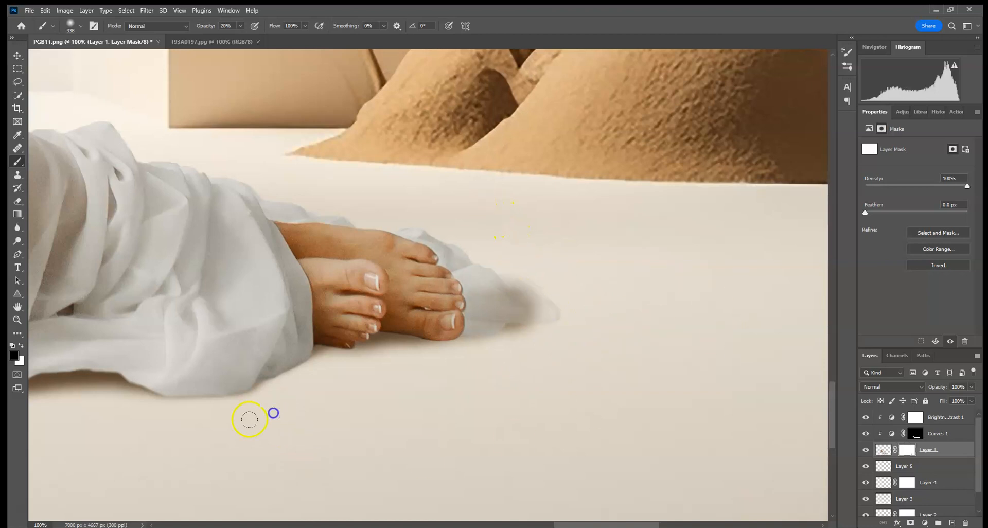
mouse_move(249, 419)
left_mouse_down()
mouse_move(211, 441)
mouse_move(150, 447)
left_mouse_up()
left_click_drag(213, 389, 532, 341)
left_click_drag(454, 365, 214, 386)
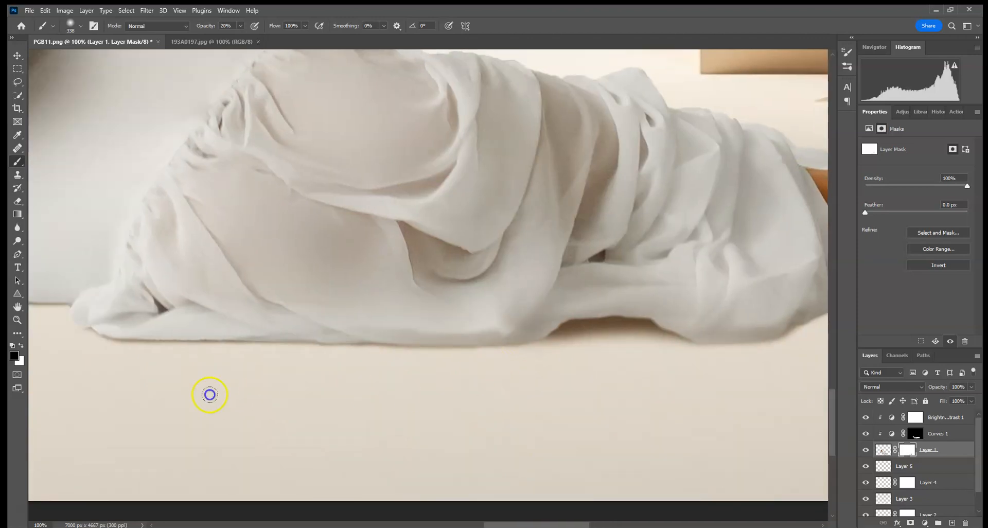
left_click_drag(595, 353, 234, 379)
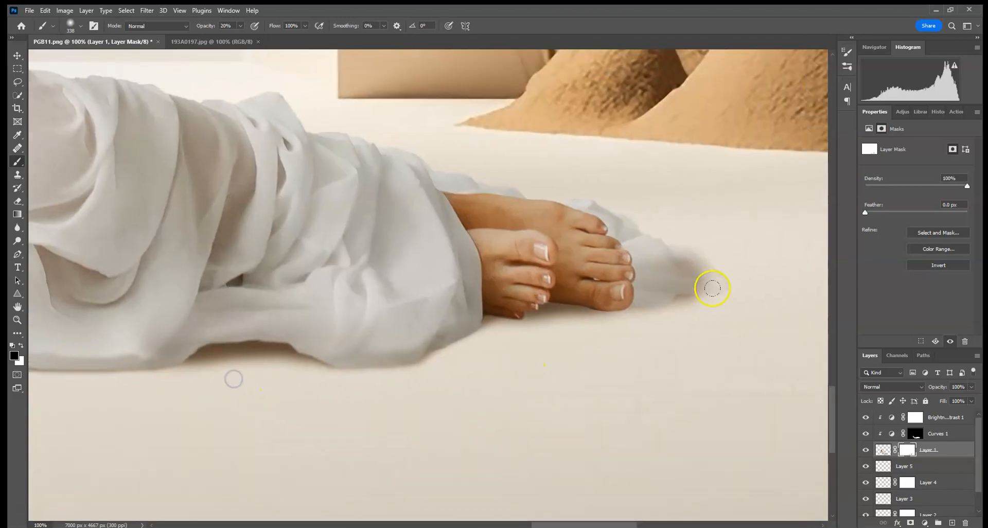
left_click_drag(744, 274, 662, 285)
Toggle the shadow layers' visibility to identify which one darkens the floor around the fabric tip.
left_click(913, 452)
left_click(866, 467)
left_click(865, 483)
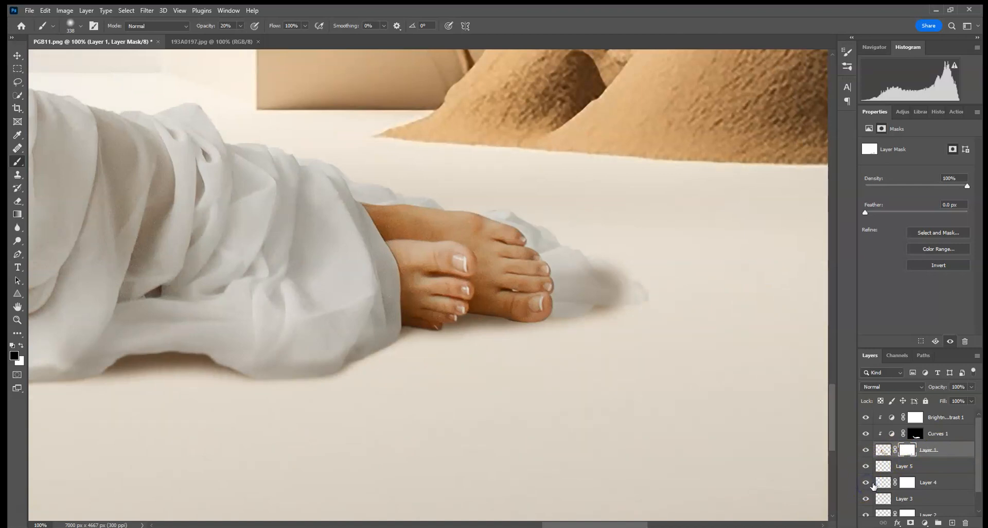
left_click(867, 500)
left_click(867, 499)
scroll(916, 465, "down", 2)
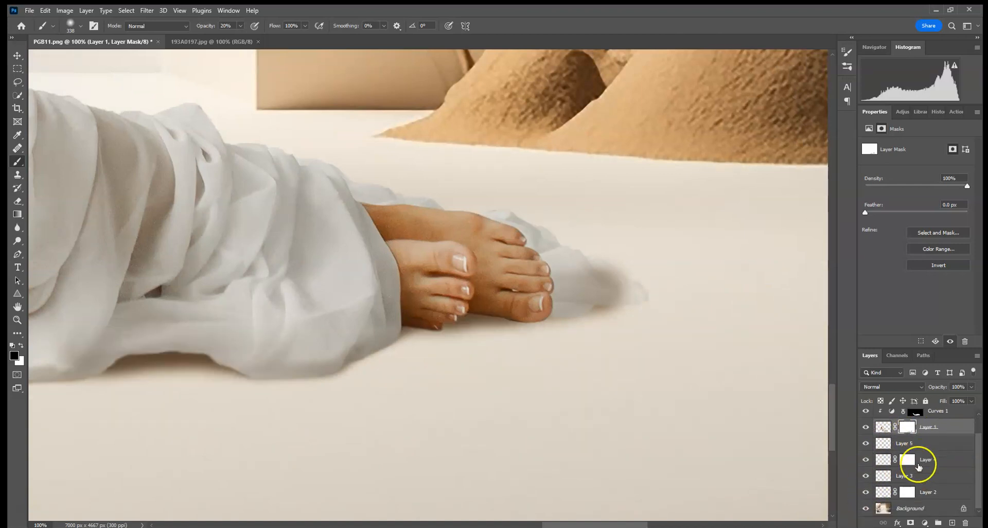
left_click(866, 492)
left_click(866, 492)
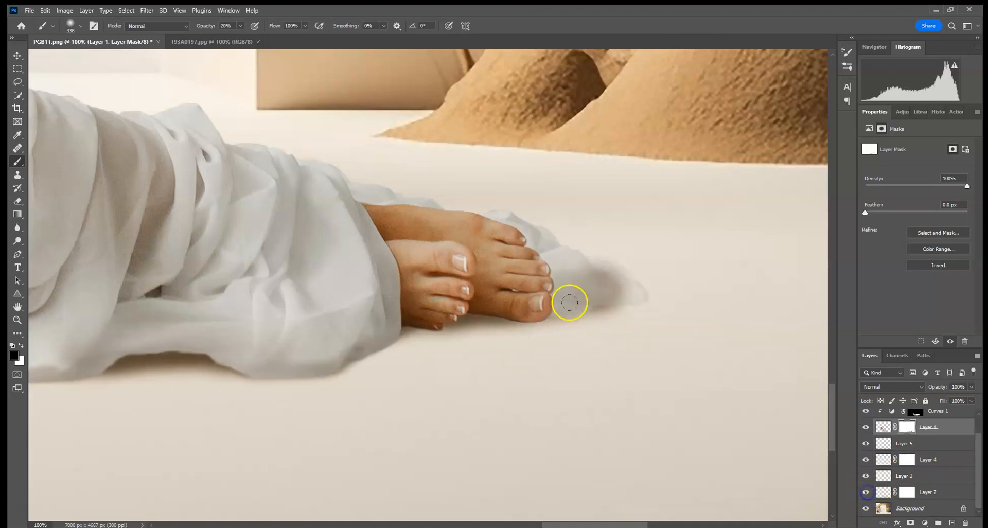
left_click(867, 492)
left_click(866, 492)
Fade the dark shadow around the fabric tip by painting black at 20% opacity on Layer 2's mask.
left_click(896, 493)
left_click(551, 280)
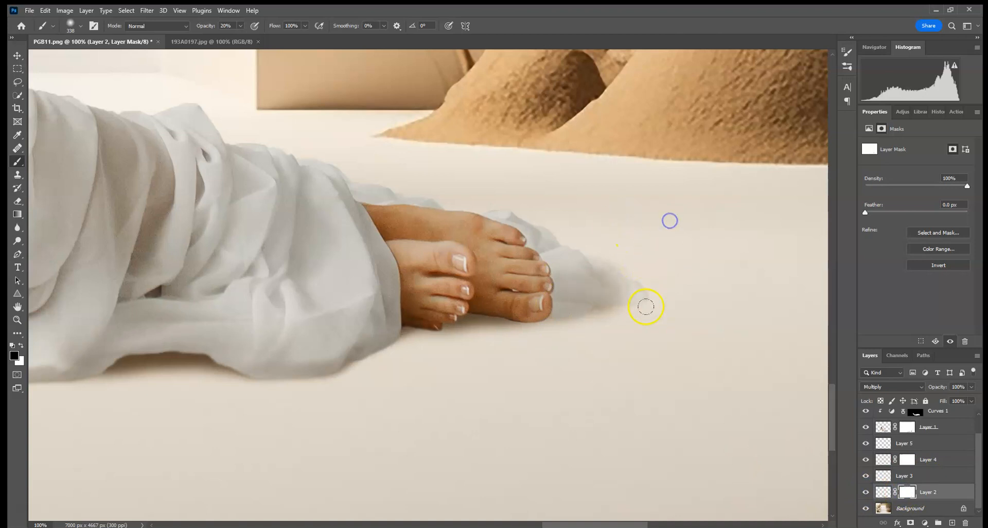
left_click(623, 269)
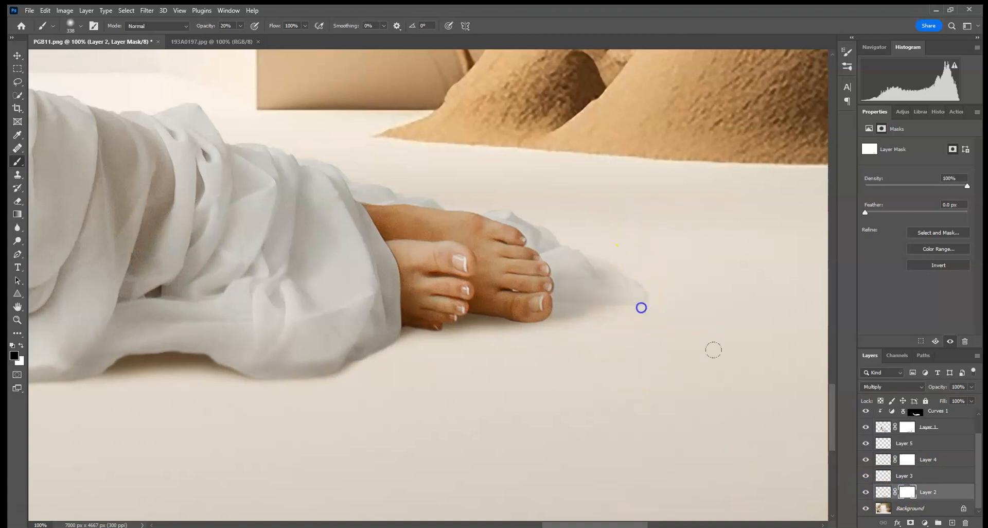
left_click_drag(564, 403, 674, 381)
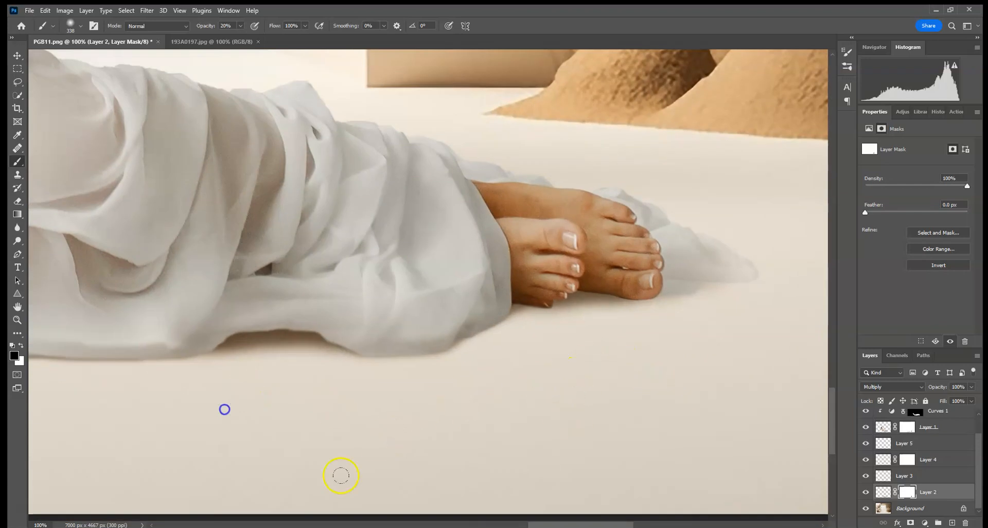
Soften the floor shadow below the feet and dress hem with broad black strokes on Layer 2's mask.
key("ctrl+0")
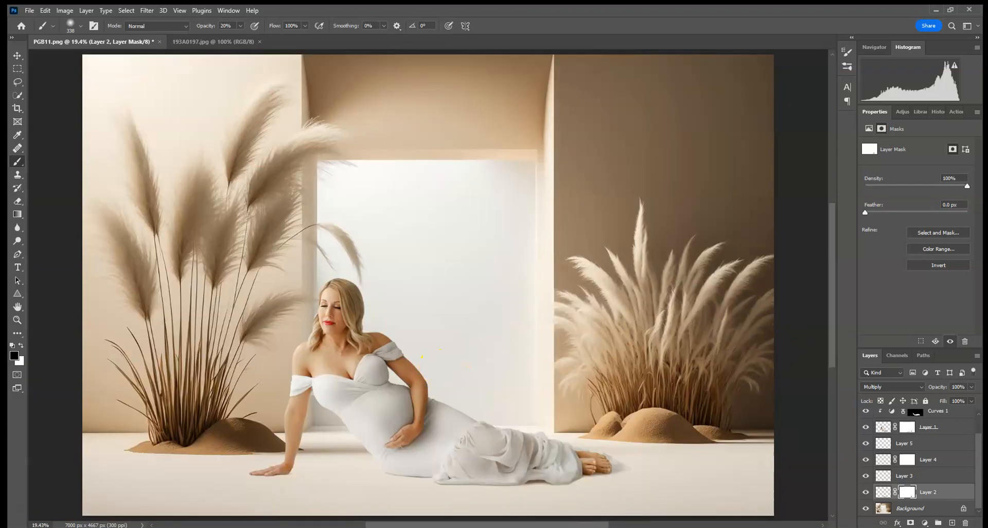
left_click_drag(572, 491, 557, 506)
left_click(589, 495)
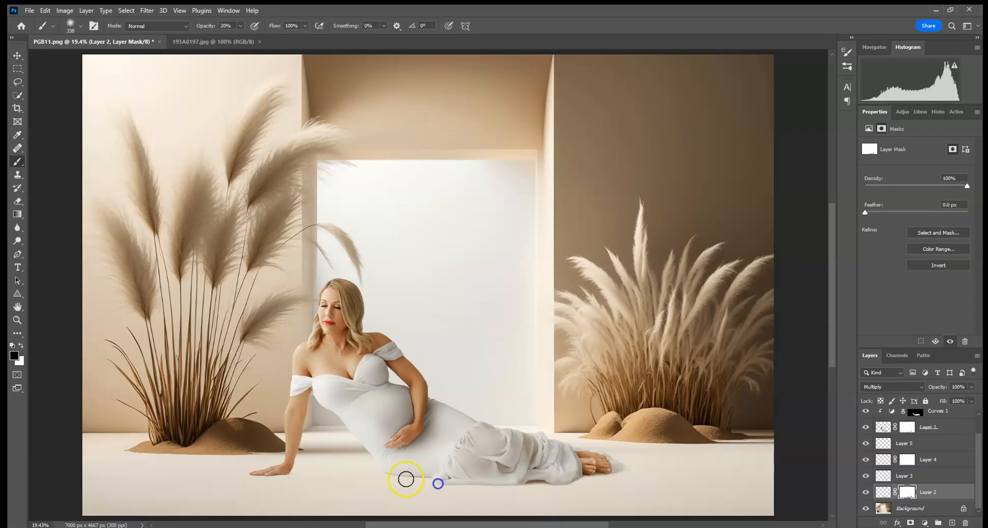
left_click_drag(450, 486, 689, 515)
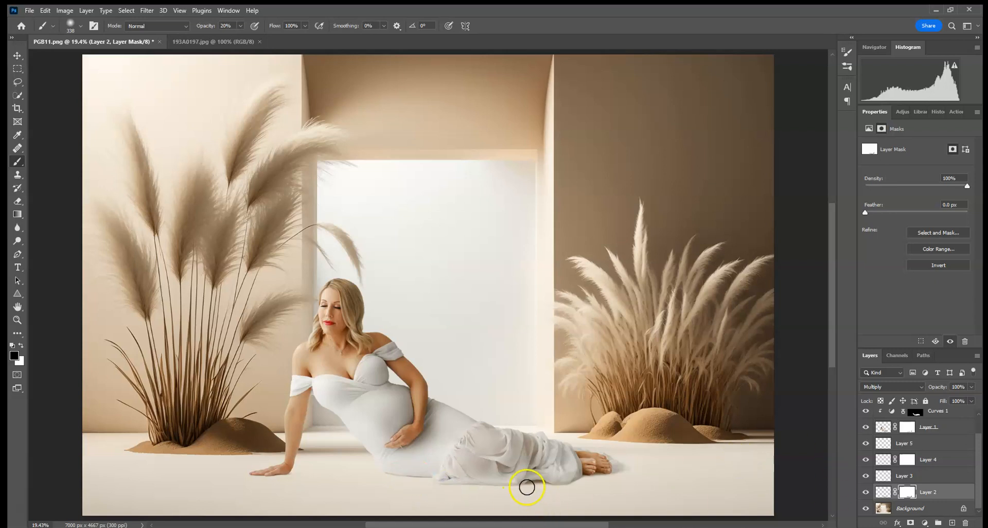
mouse_move(537, 481)
left_mouse_down()
mouse_move(511, 496)
mouse_move(583, 493)
left_mouse_up()
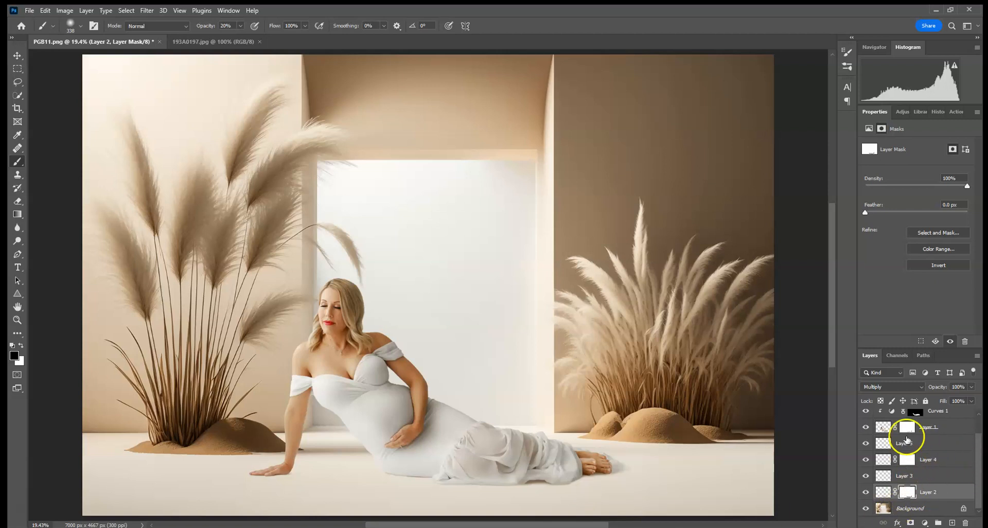
Lighten the lower folds of the dress on Layer 1 with a 354 px Dodge tool set to Shadows at 20% exposure.
left_click(879, 427)
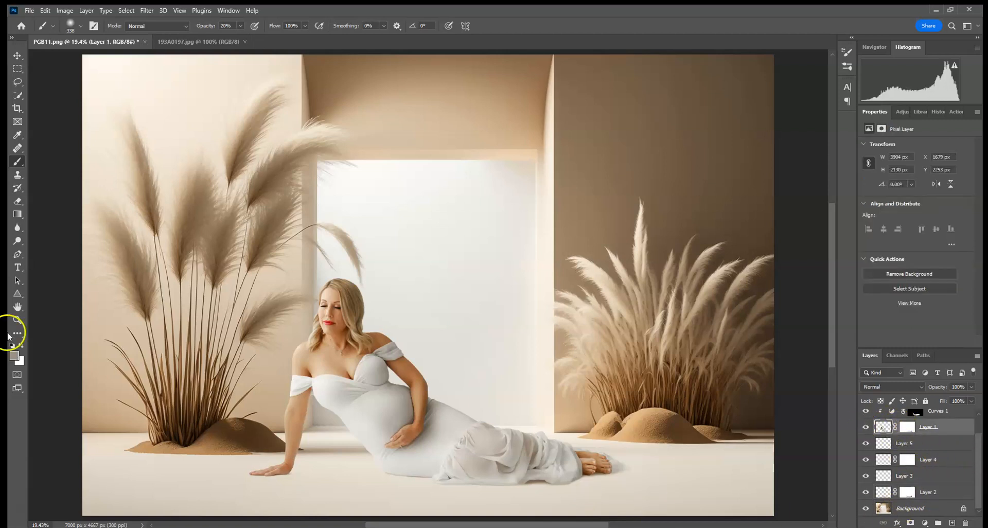
left_click(16, 240)
left_click(150, 26)
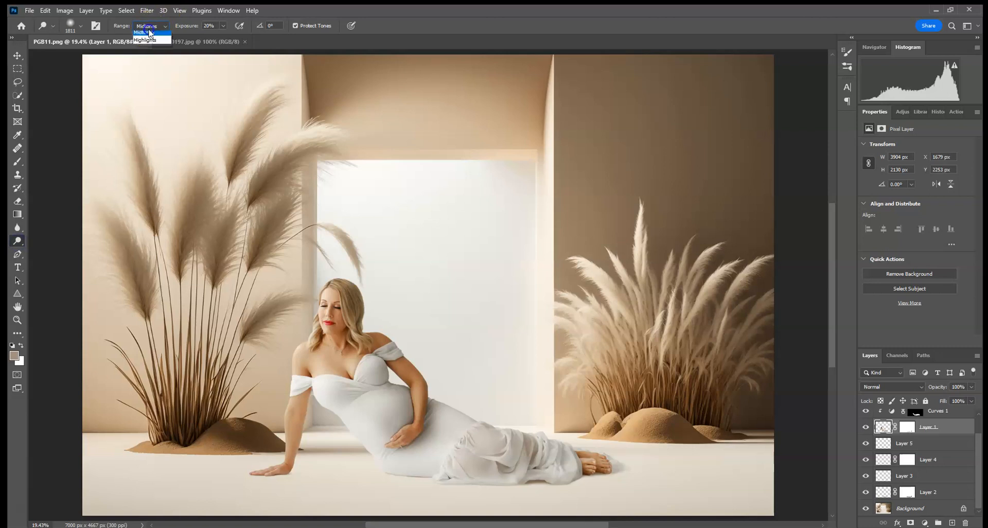
left_click(145, 34)
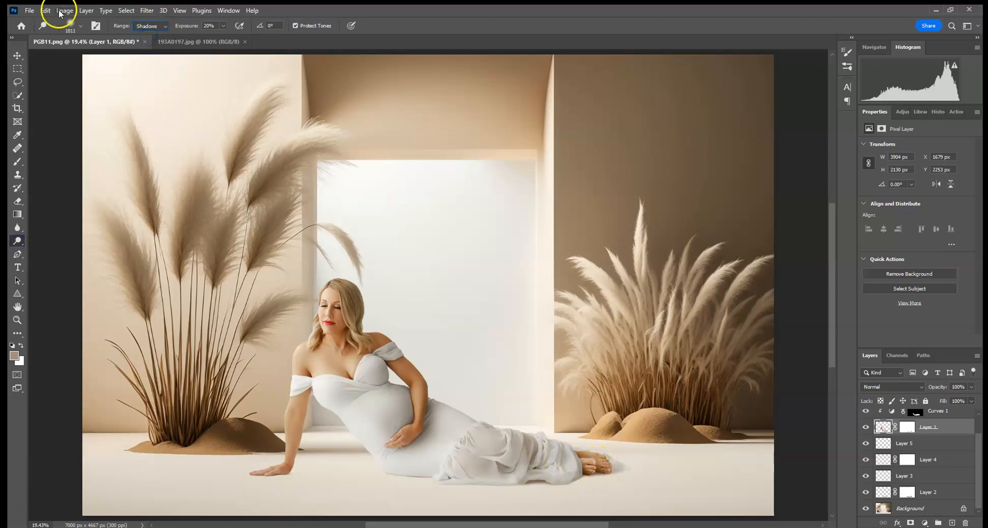
left_click(75, 28)
left_click_drag(124, 56, 117, 55)
mouse_move(578, 475)
left_mouse_down()
mouse_move(574, 487)
mouse_move(569, 469)
mouse_move(555, 482)
left_mouse_up()
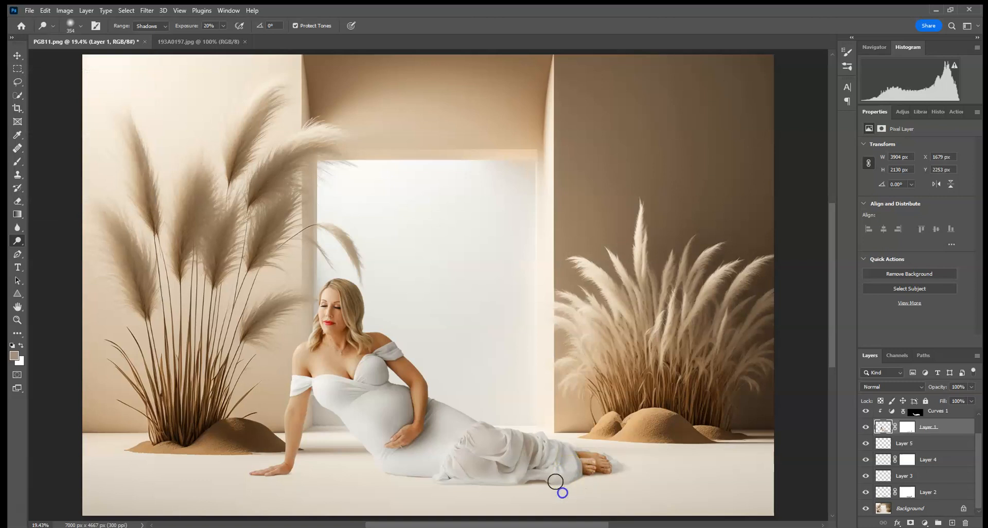
left_click(475, 476)
mouse_move(521, 491)
left_mouse_down()
mouse_move(536, 478)
mouse_move(557, 481)
mouse_move(508, 457)
left_mouse_up()
Add a Color Balance adjustment clipped to Layer 1 with midtones at +4 towards red and -14 towards yellow.
left_click(902, 113)
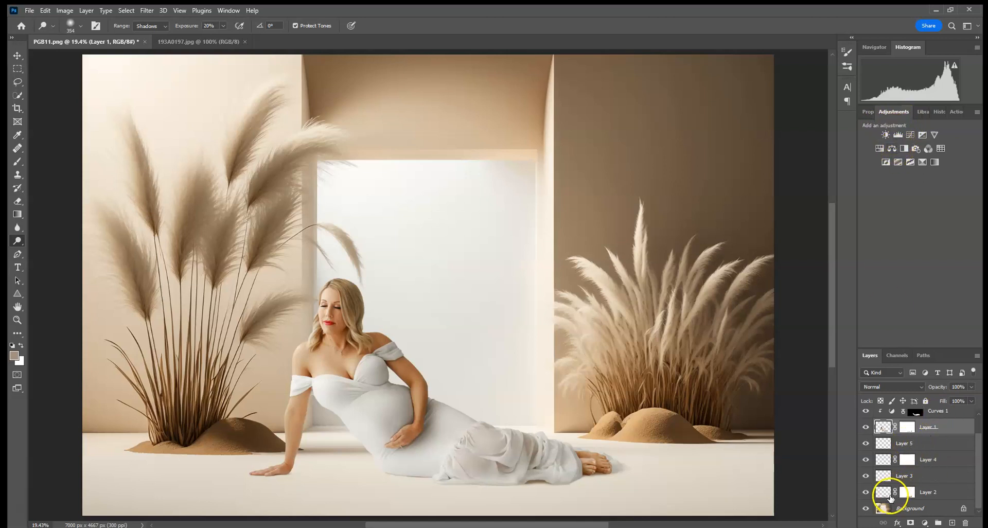
scroll(914, 464, "up", 2)
left_click(891, 150)
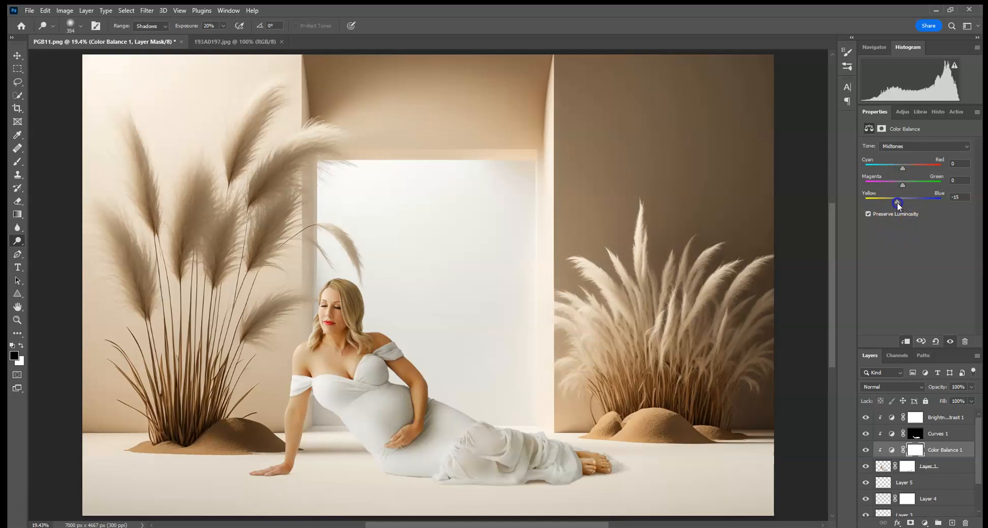
left_click_drag(896, 203, 898, 202)
left_click(903, 168)
Paint black at 100% opacity with a 338 px brush on Color Balance 1's mask over her face, chest and supporting arm.
key("ctrl+plus")
key("ctrl+plus")
key("ctrl+plus")
key("ctrl+plus")
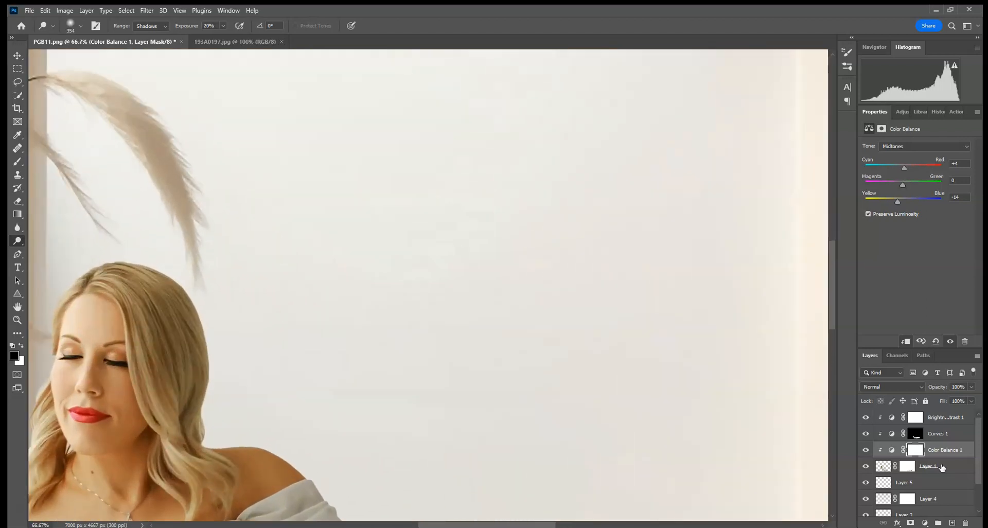
left_click(907, 443)
left_click_drag(559, 380, 533, 110)
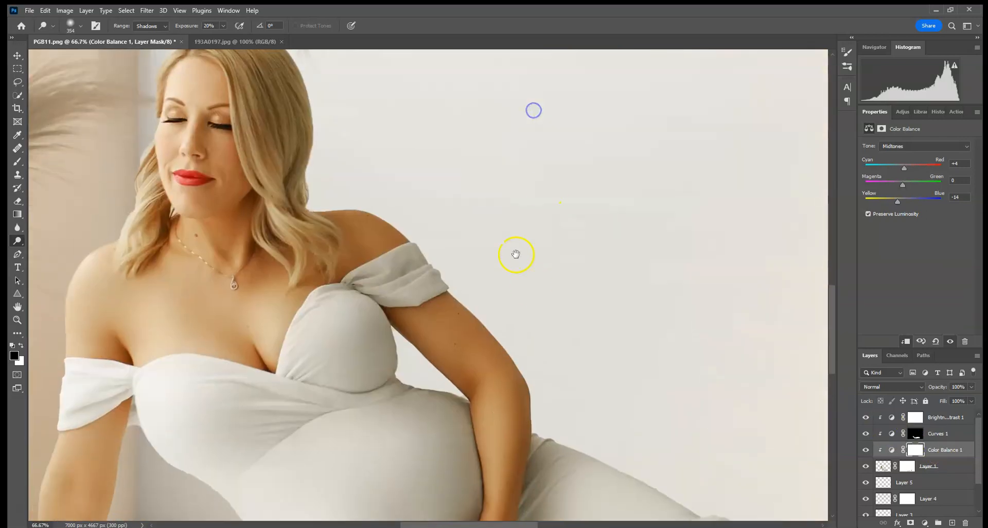
left_click_drag(516, 254, 586, 283)
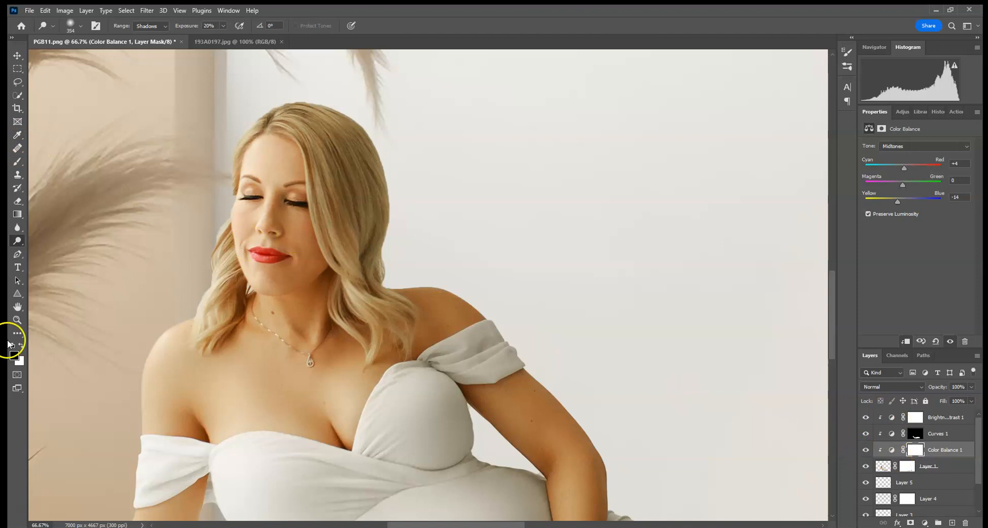
left_click(17, 162)
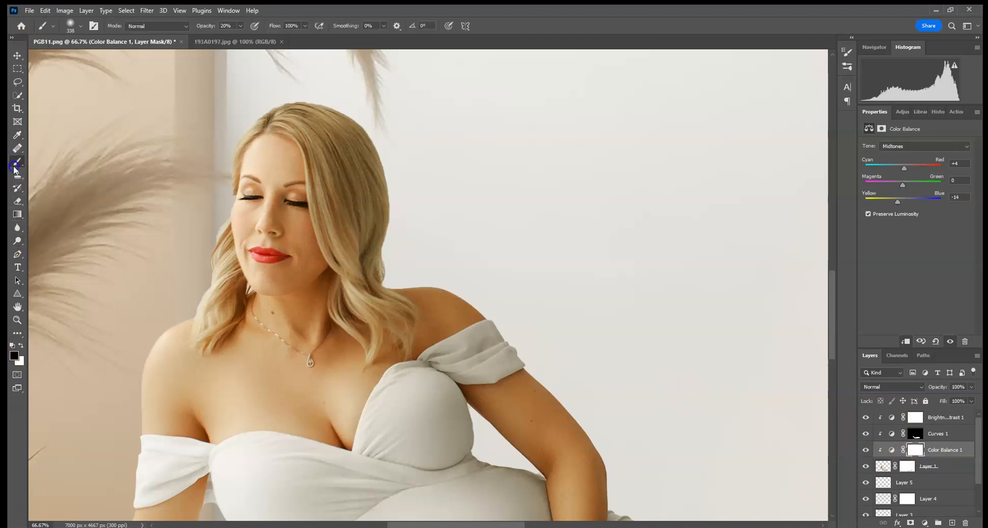
left_click(240, 26)
left_click_drag(238, 39, 312, 34)
left_click_drag(482, 277, 432, 83)
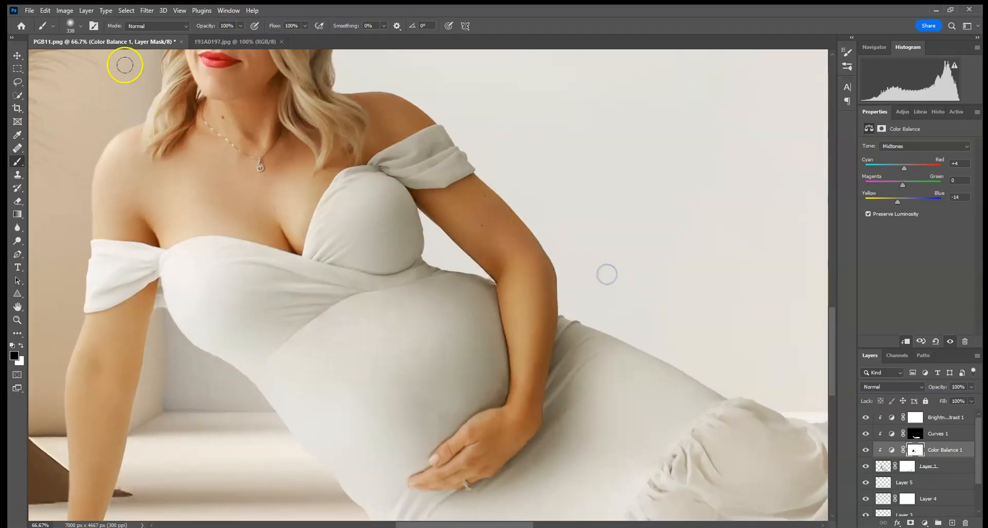
left_click_drag(142, 378, 199, 245)
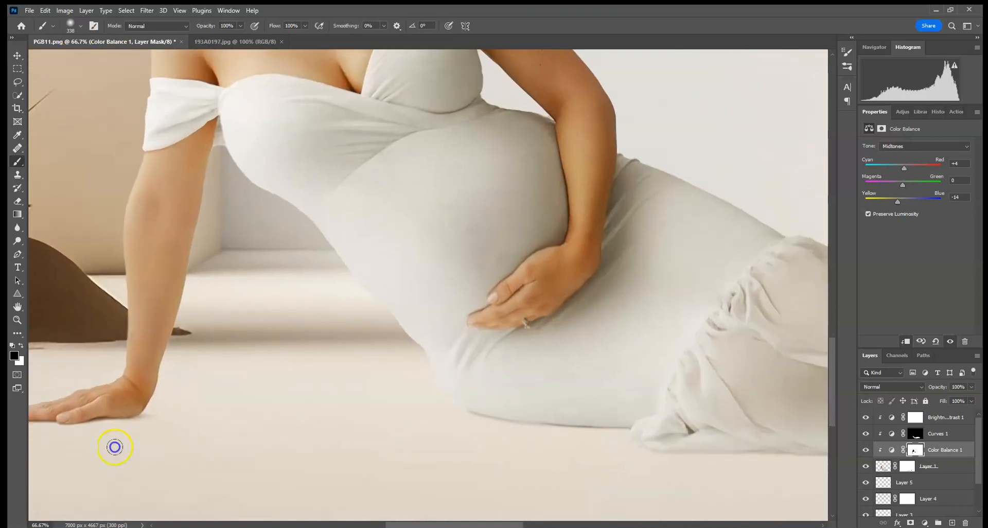
Mask the Color Balance off her other forearm and hand with a 114 px black brush, and compare the adjustment on and off.
left_click(81, 26)
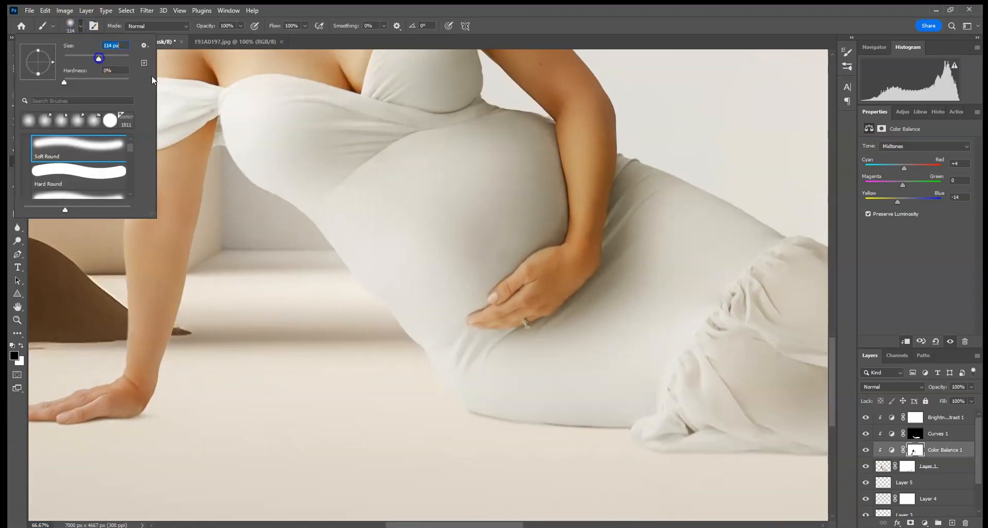
left_click(528, 301)
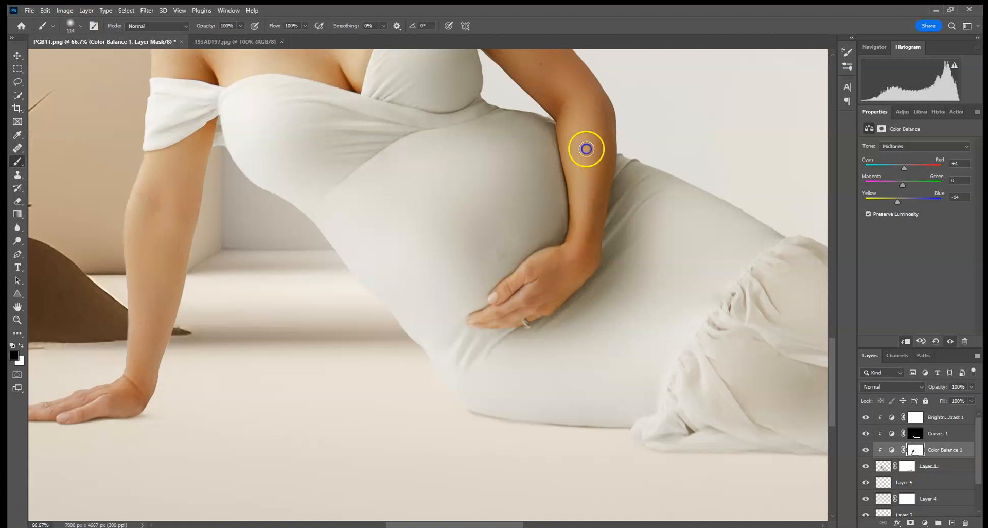
left_click(865, 451)
left_click(865, 451)
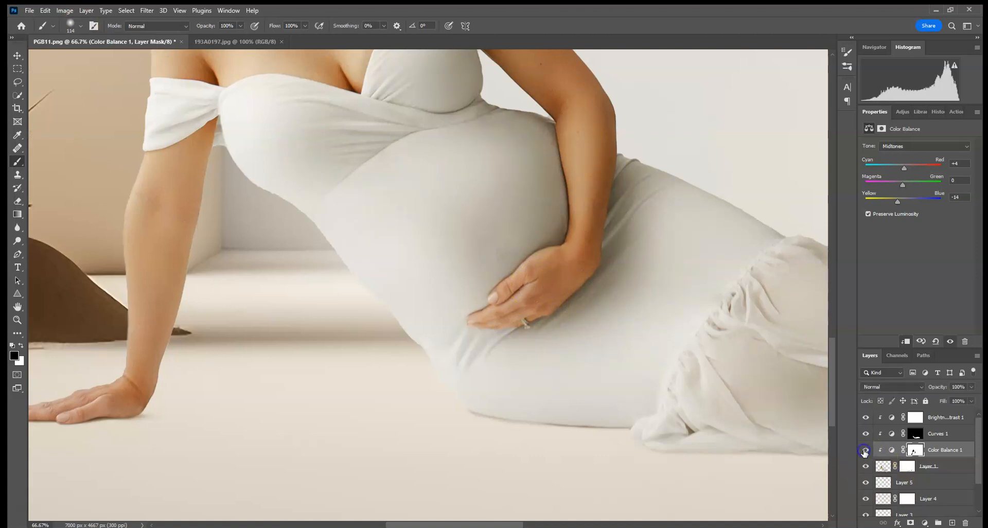
key("ctrl+minus")
key("ctrl+minus")
key("ctrl+minus")
key("ctrl+minus")
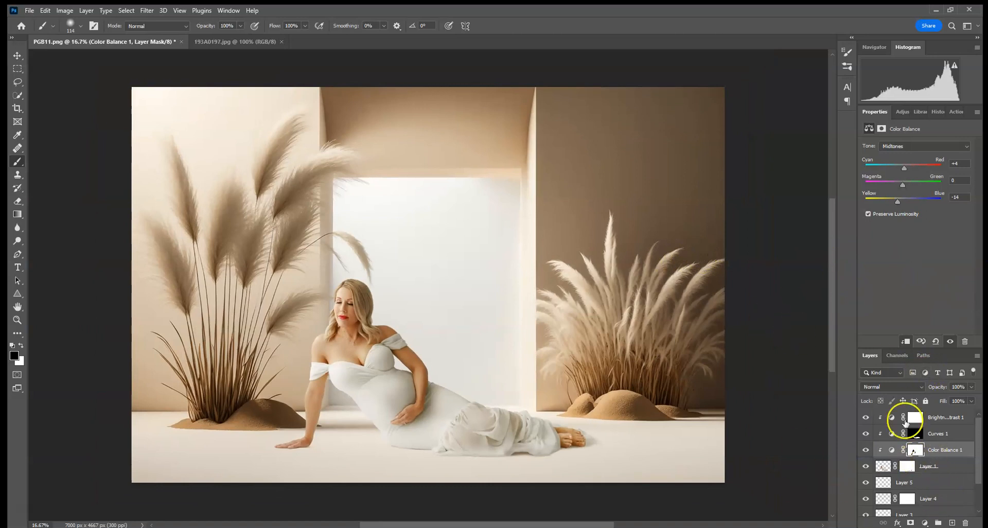
Add a new layer directly above the Background and set its blend mode to Multiply.
key("ctrl+plus")
key("ctrl+plus")
key("ctrl+plus")
key("ctrl+plus")
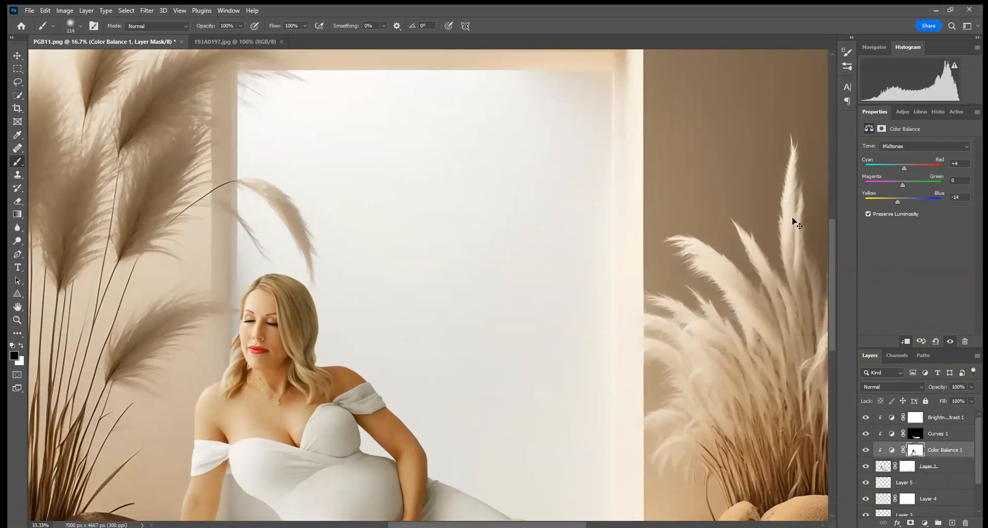
left_click_drag(761, 350, 509, 72)
left_click_drag(715, 473, 486, 165)
scroll(958, 515, "down", 3)
left_click(946, 509)
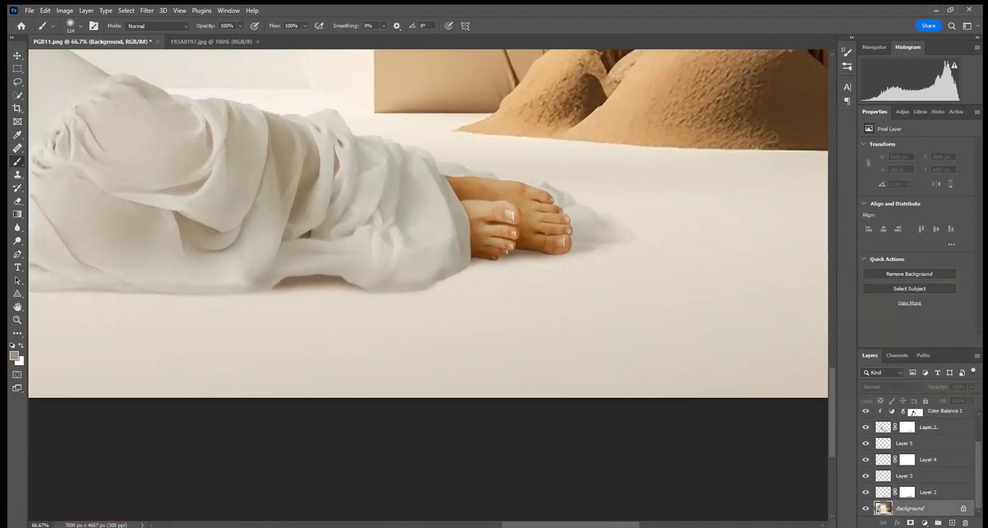
left_click(952, 523)
left_click(885, 387)
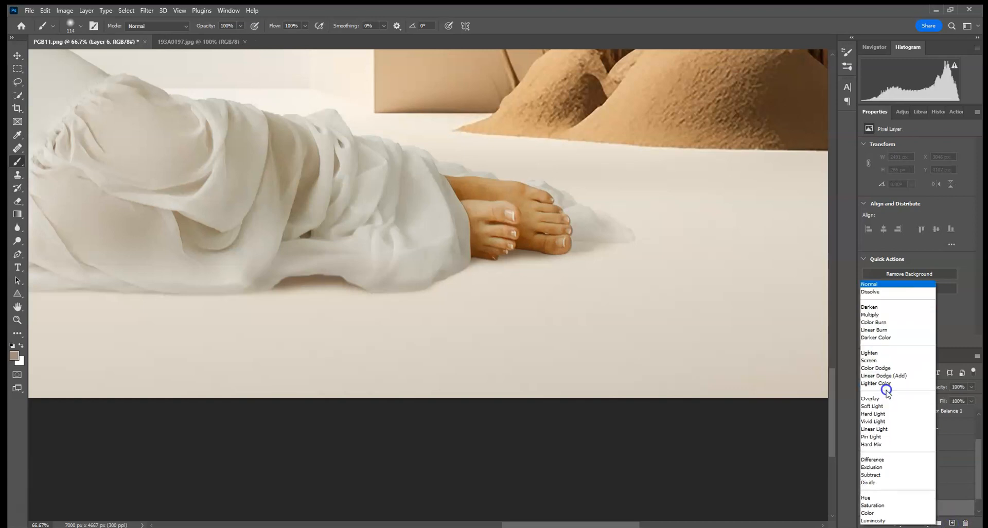
left_click(876, 315)
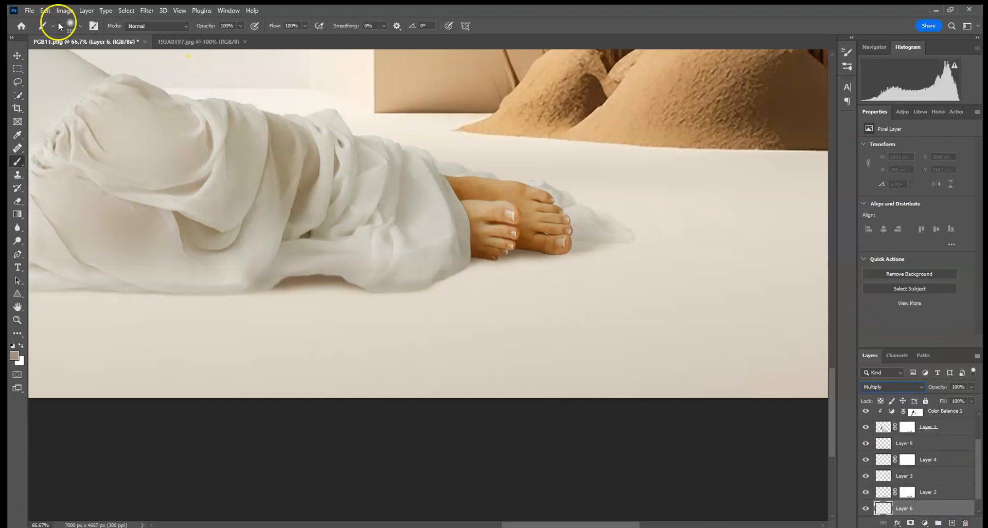
Paint a soft brown floor shadow around the feet on Layer 6 with a 354 px brush at 20% opacity.
left_click(82, 26)
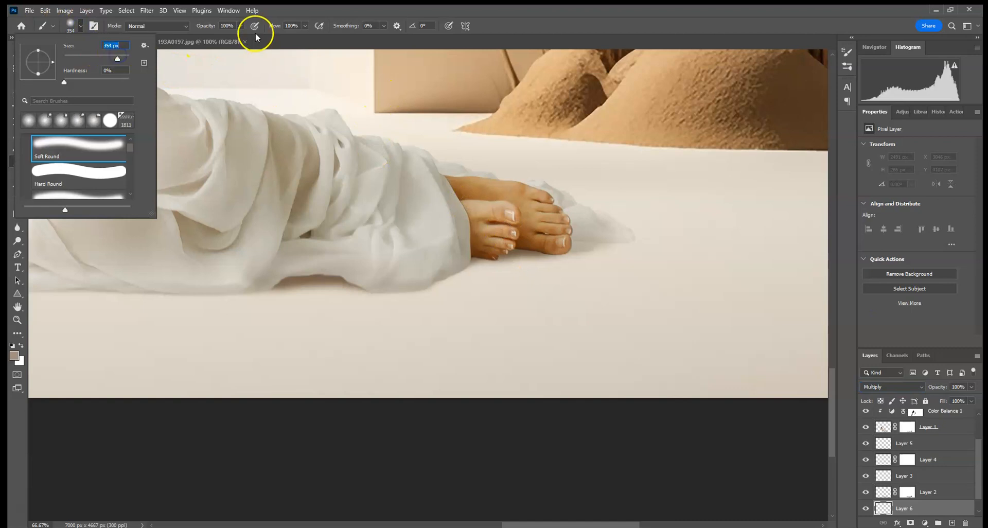
left_click(240, 26)
type("20")
mouse_move(447, 234)
left_mouse_down()
mouse_move(721, 237)
mouse_move(392, 227)
mouse_move(606, 232)
mouse_move(470, 231)
mouse_move(518, 239)
mouse_move(463, 239)
mouse_move(675, 236)
left_mouse_up()
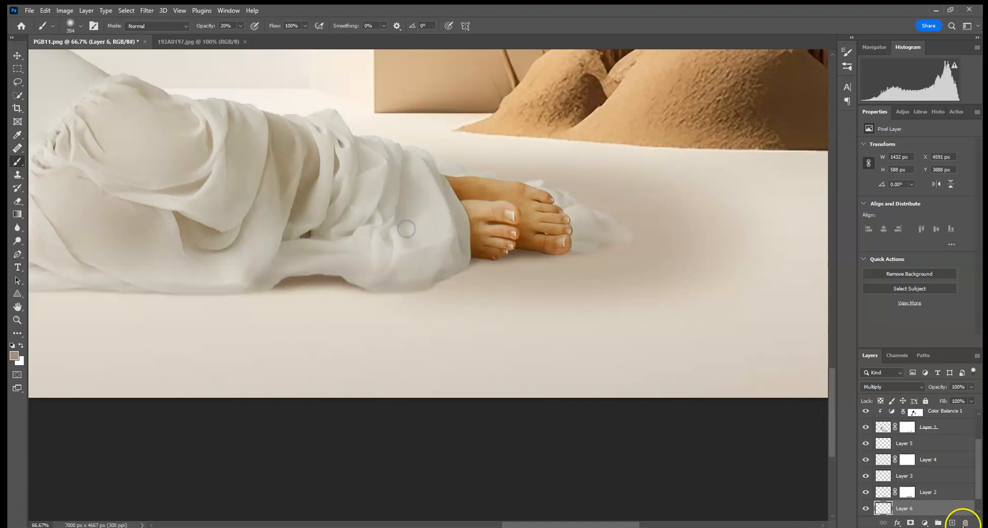
Mask the outer edges of the feet shadow with black at 100% brush opacity and lower Layer 6's opacity to about 57%.
left_click(911, 523)
left_click(12, 345)
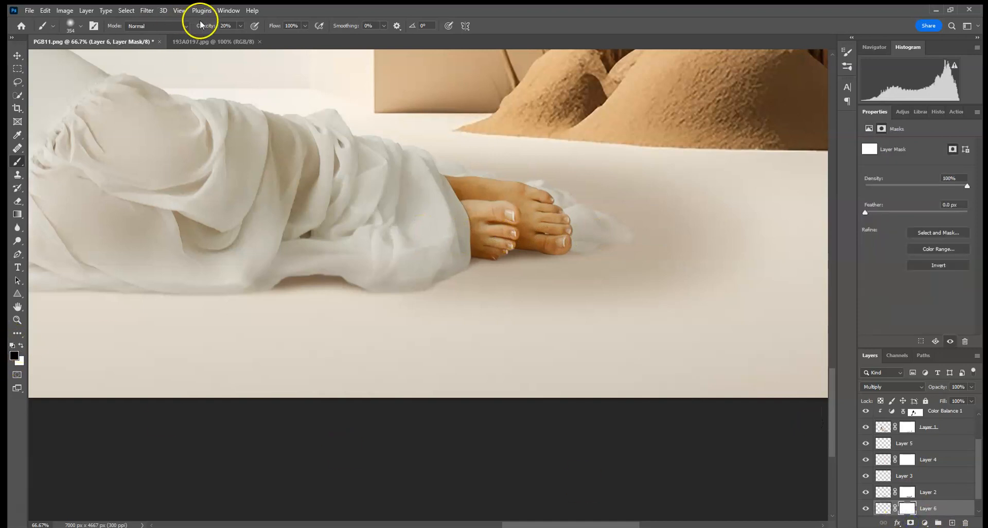
left_click(240, 26)
left_click_drag(272, 38, 250, 37)
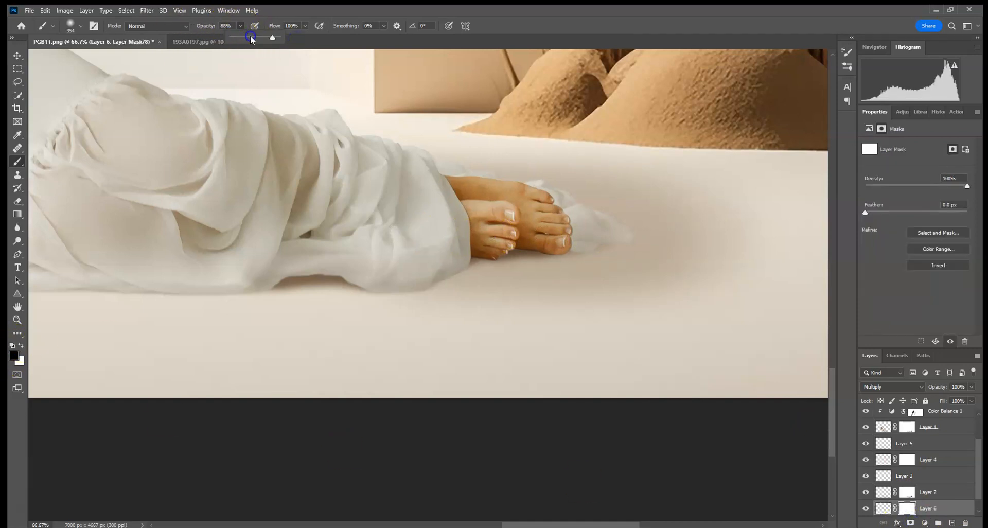
mouse_move(782, 198)
left_mouse_down()
mouse_move(470, 126)
mouse_move(878, 168)
mouse_move(734, 277)
mouse_move(557, 330)
mouse_move(435, 349)
left_mouse_up()
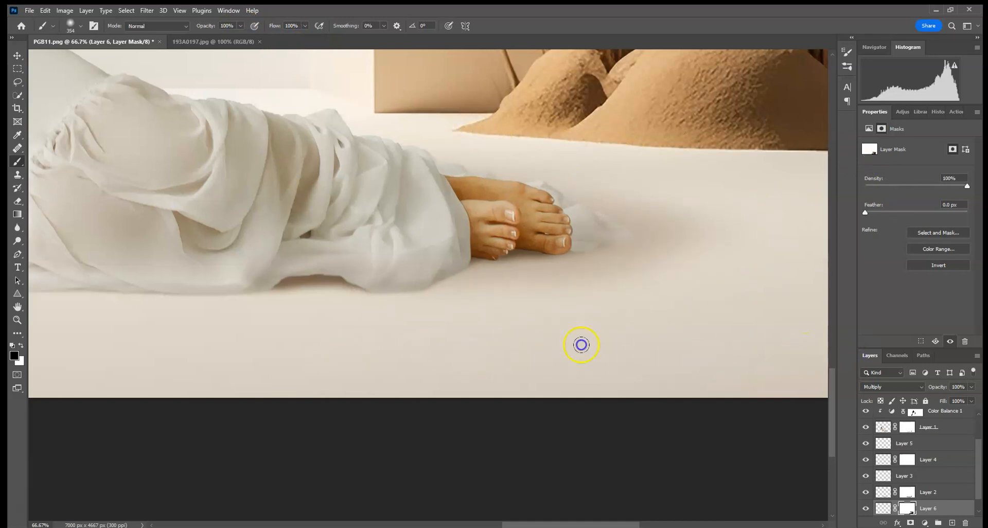
key("ctrl+0")
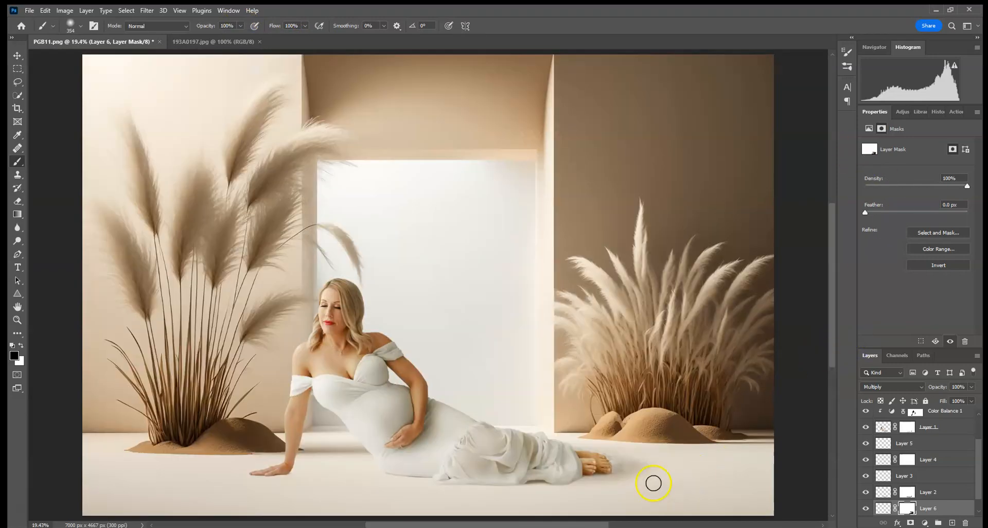
left_click(971, 386)
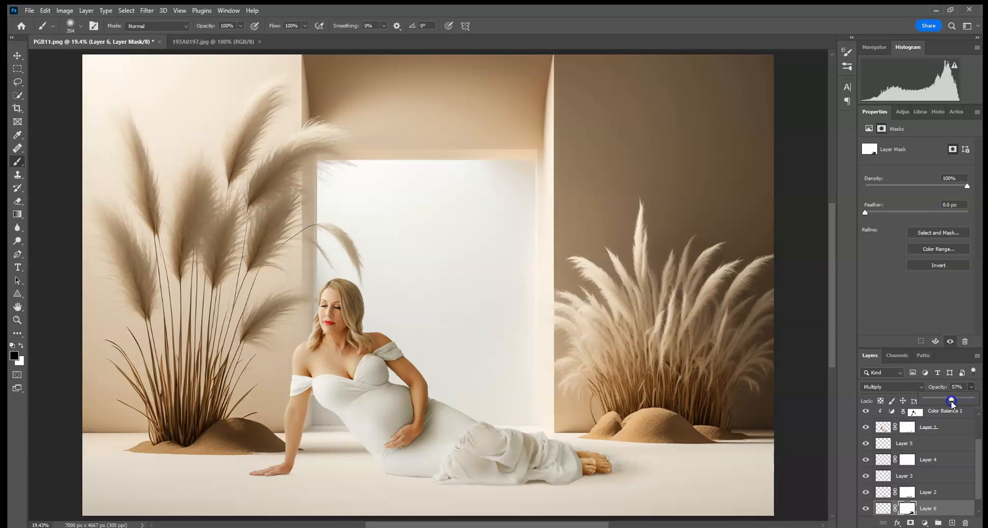
Add another new layer above Layer 6 and set its blend mode to Multiply.
left_click(953, 523)
left_click(889, 386)
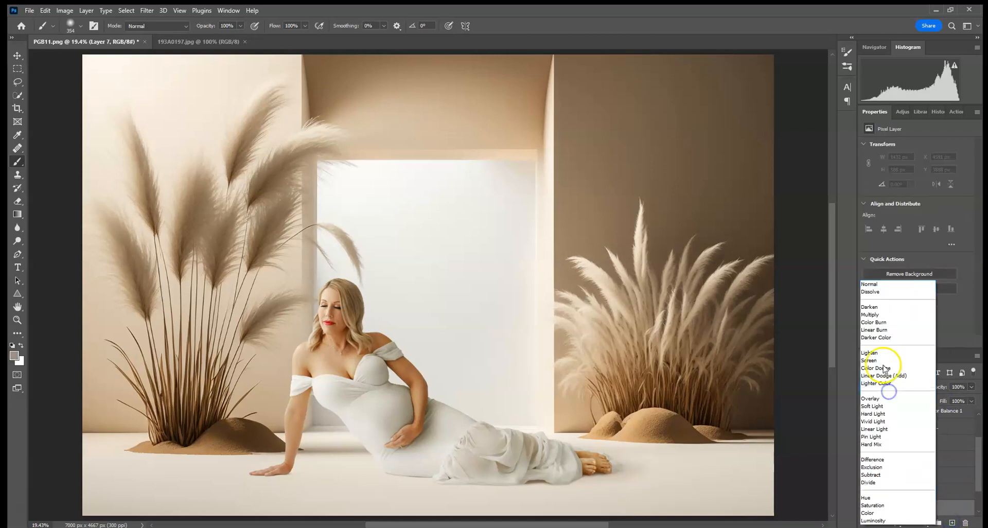
left_click(876, 312)
Paint a thin brown contact shadow along the dress hem below the knees on Layer 7 with a 51 px brush at 20% opacity.
key("ctrl+1")
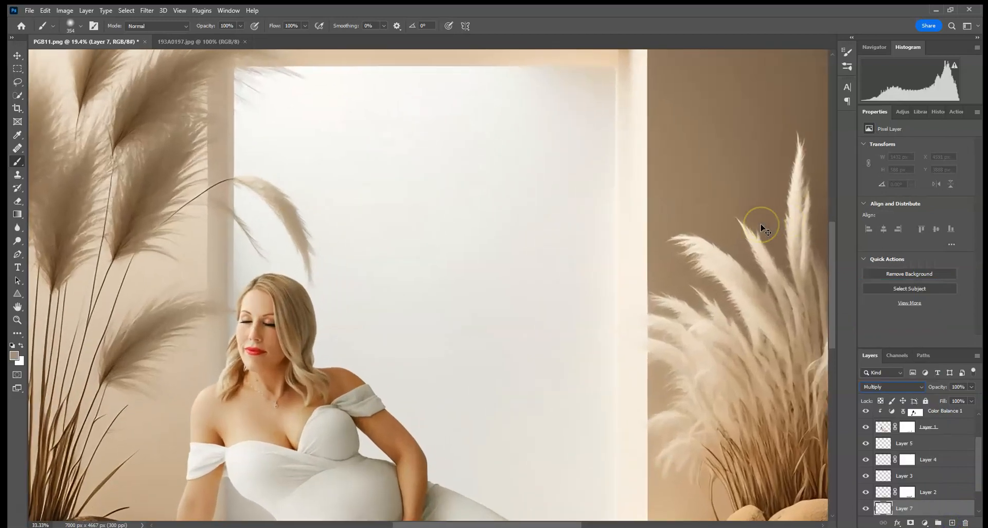
scroll(379, 210, "down", 15)
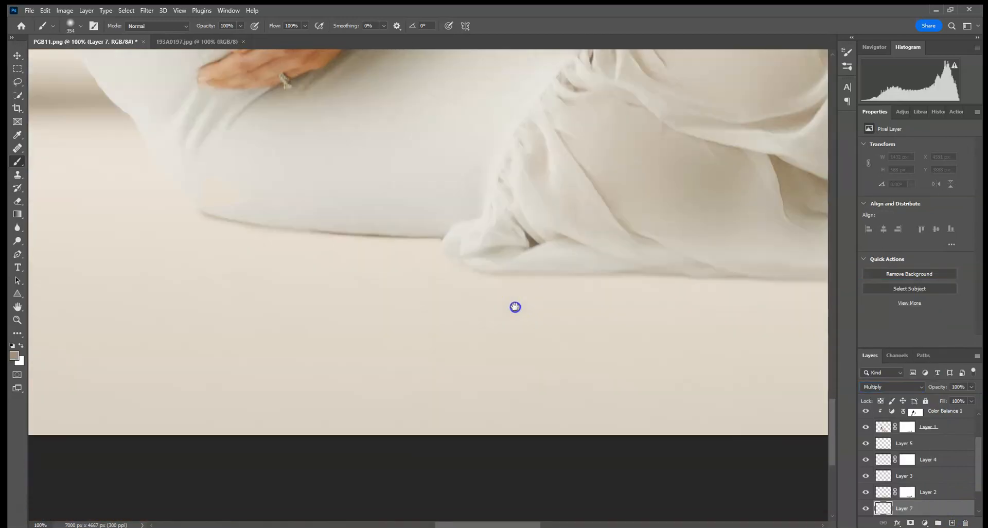
left_click_drag(515, 307, 324, 311)
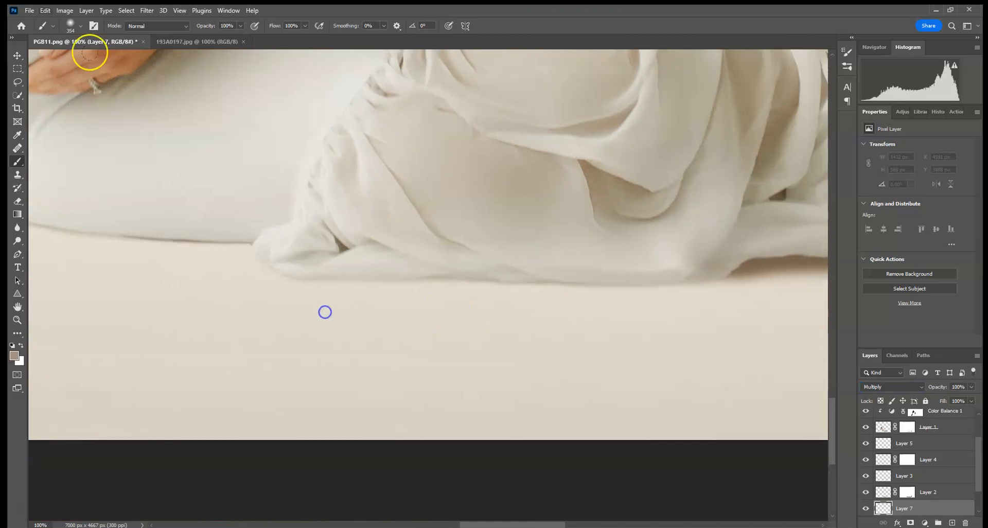
left_click(81, 25)
left_click(80, 58)
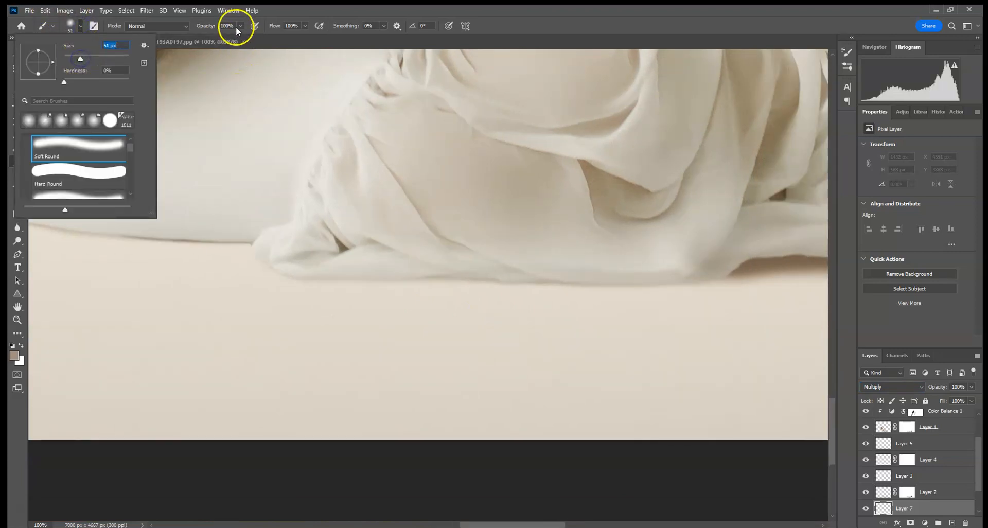
left_click_drag(235, 26, 180, 25)
type("20")
key("Return")
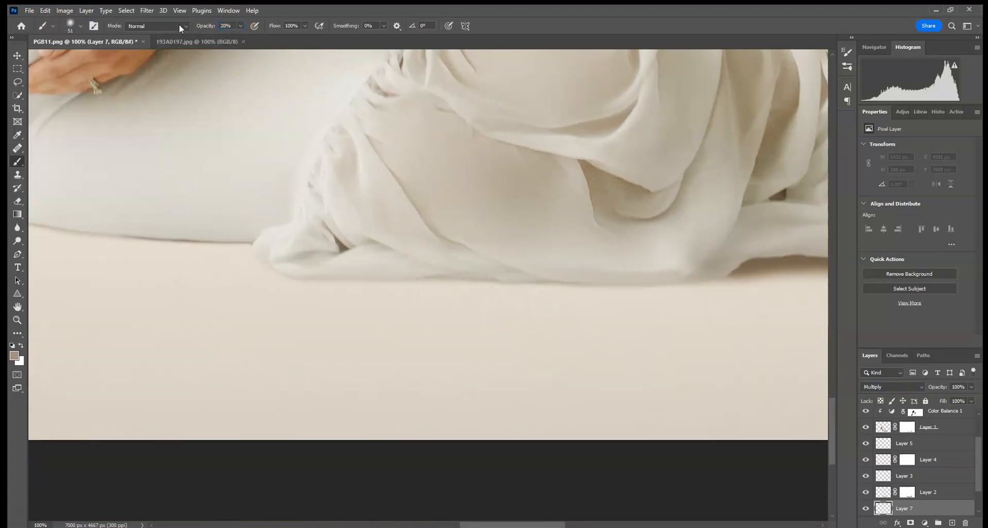
mouse_move(455, 277)
left_mouse_down()
mouse_move(720, 272)
mouse_move(515, 276)
mouse_move(348, 263)
mouse_move(432, 267)
left_mouse_up()
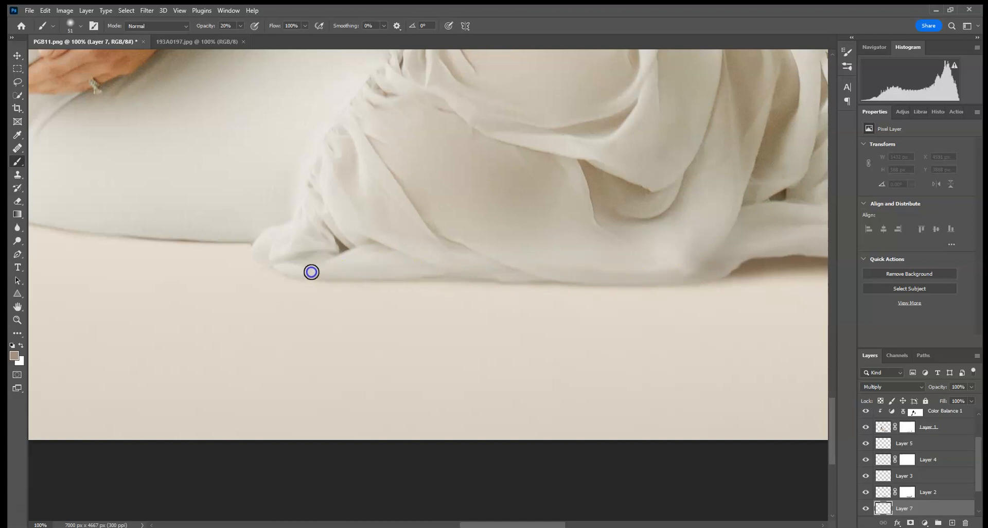
Extend the contact shadow on Layer 7 along the rest of the hem and beneath the feet.
mouse_move(283, 262)
left_mouse_down()
mouse_move(269, 247)
mouse_move(289, 265)
mouse_move(260, 246)
mouse_move(155, 219)
left_mouse_up()
left_click_drag(575, 260, 330, 244)
mouse_move(475, 260)
left_mouse_down()
mouse_move(365, 257)
mouse_move(665, 263)
mouse_move(741, 236)
left_mouse_up()
left_click_drag(802, 220, 804, 219)
left_click_drag(772, 225, 812, 215)
left_click_drag(777, 229, 498, 250)
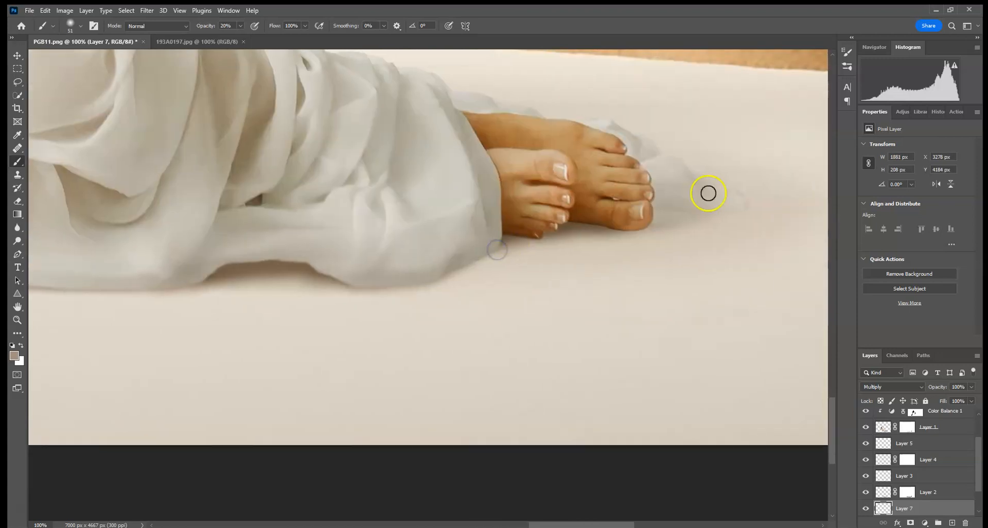
key("ctrl+0")
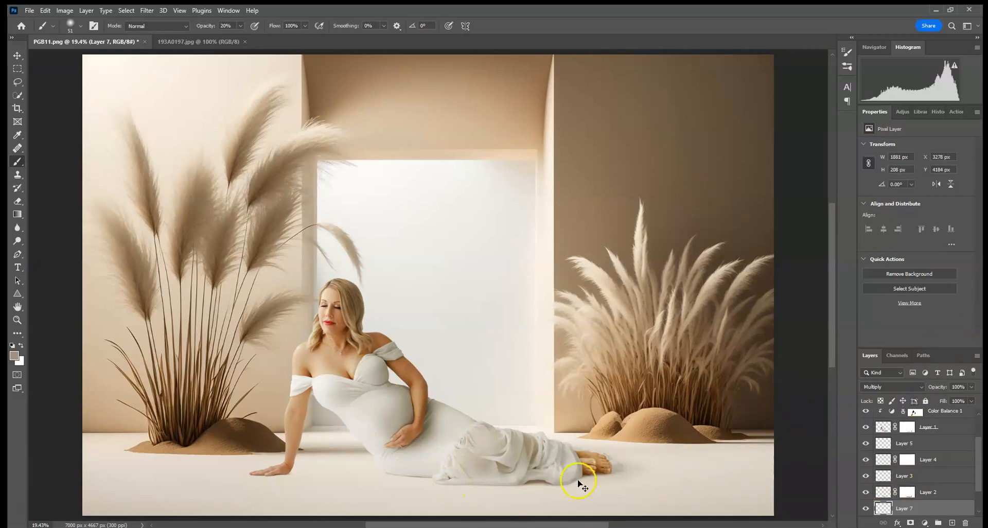
Paint more contact shadow on Layer 7 under the hip where the dress meets the floor.
key("ctrl+plus")
key("ctrl+plus")
key("ctrl+plus")
left_click_drag(482, 437, 545, 242)
left_click_drag(459, 439, 526, 245)
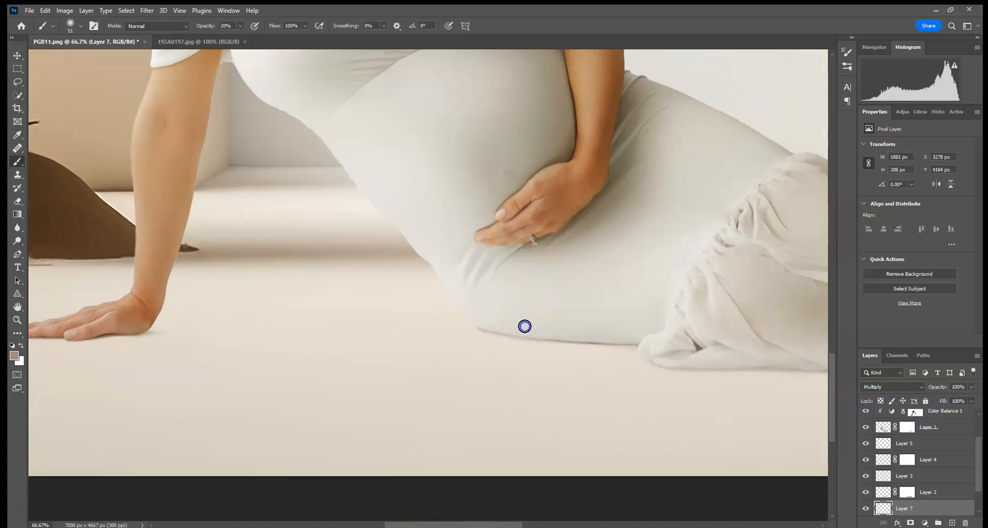
key("ctrl+0")
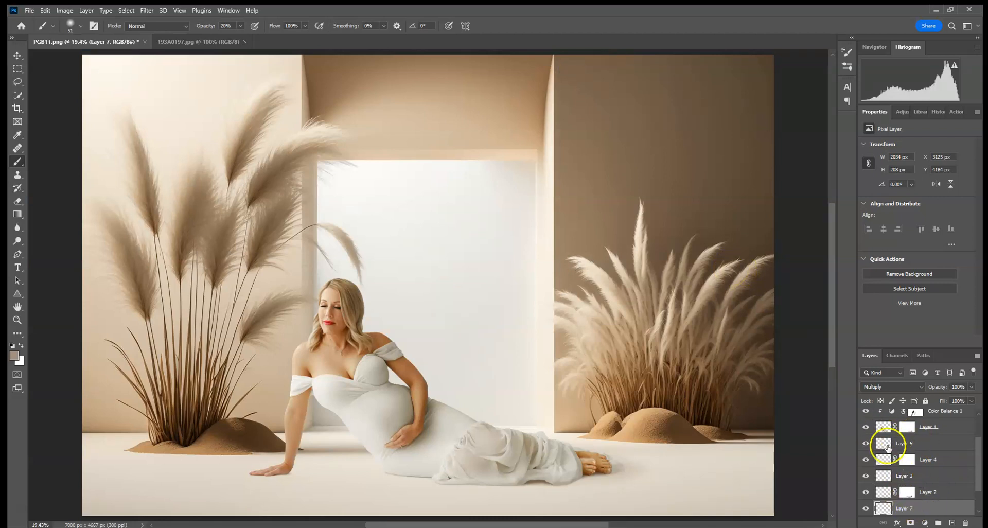
Compare the Curves 1 adjustment on and off and lower its opacity to 63%.
scroll(923, 460, "up", 3)
left_click(866, 433)
left_click(865, 434)
left_click(929, 433)
left_click(971, 388)
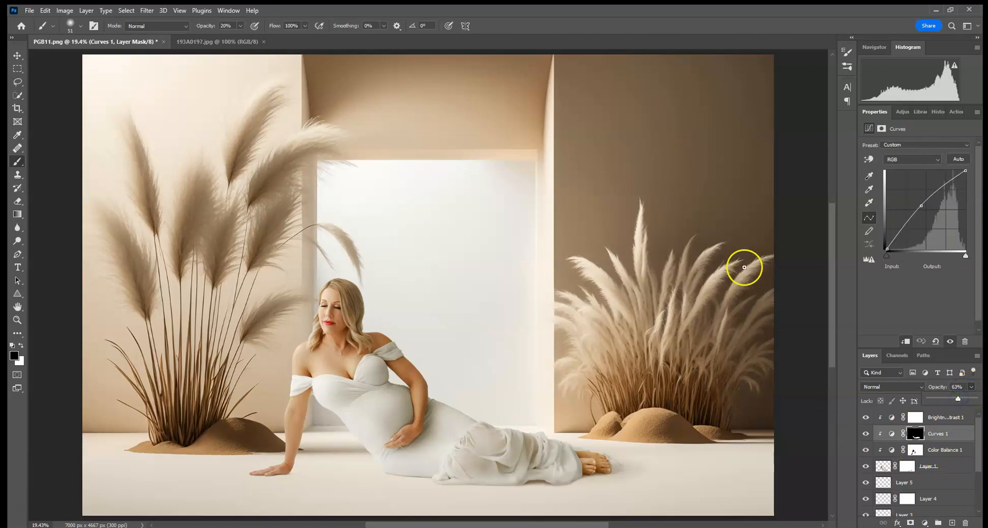
Add a new layer directly above the Background, beneath Layer 6, and set its blend mode to Multiply.
key("ctrl+minus")
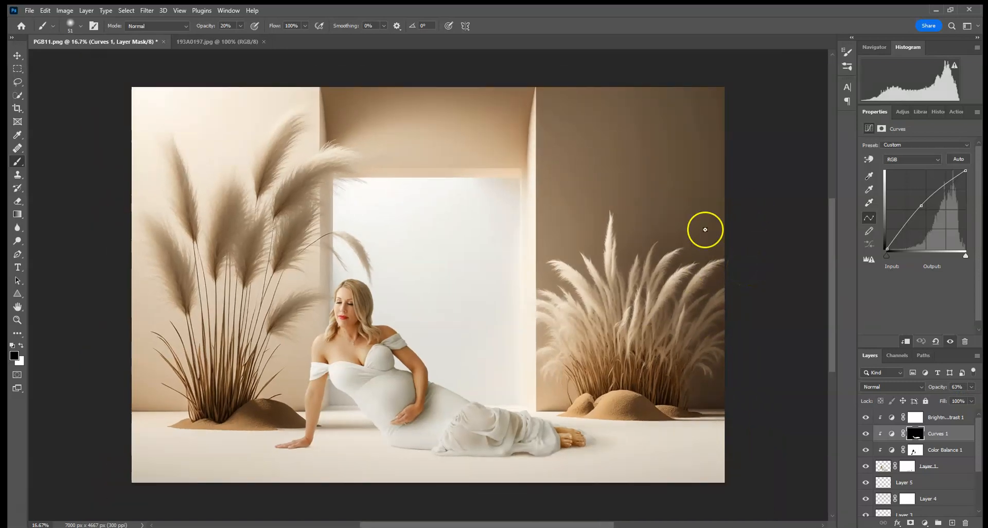
scroll(962, 484, "down", 3)
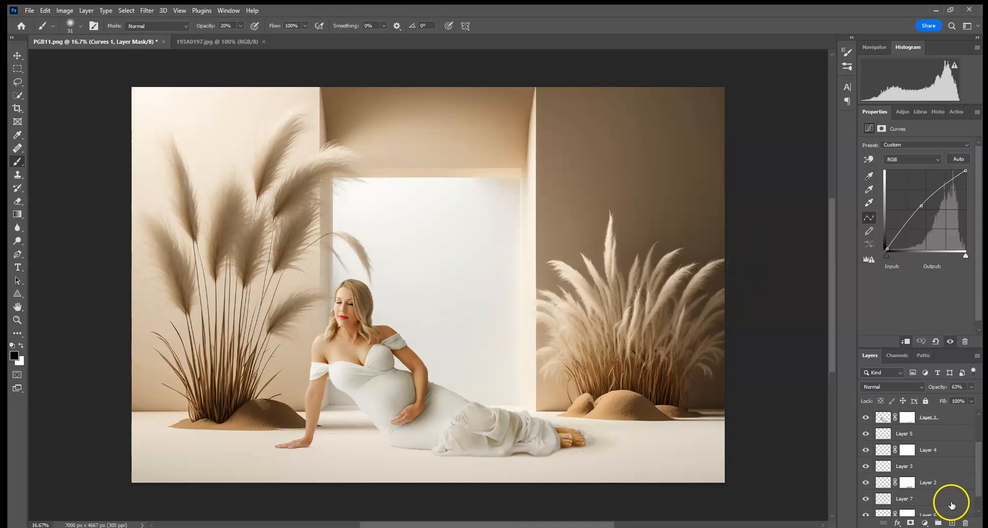
left_click(952, 523)
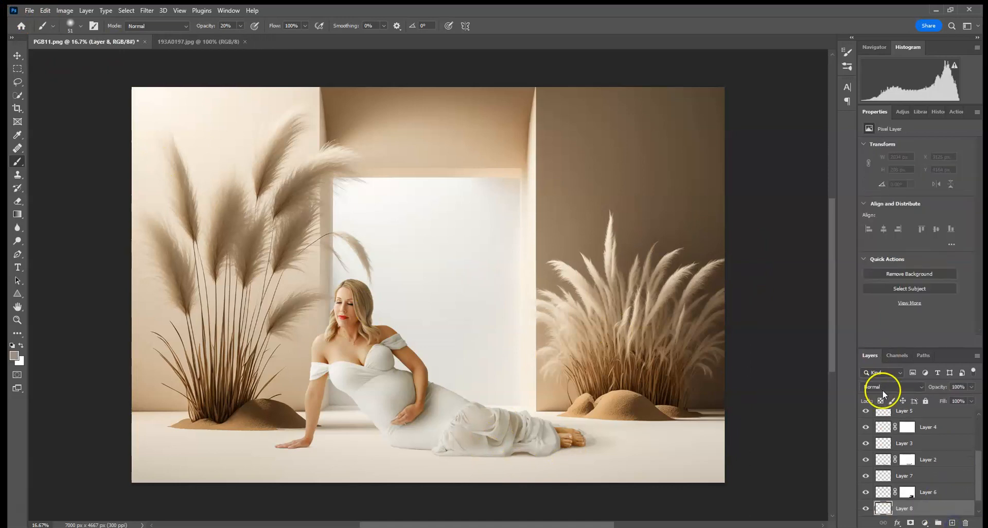
left_click(883, 390)
left_click(871, 315)
Paint a broad, soft brown shadow on Layer 8 around and beneath the feet with a 306 px brush at 20% opacity.
left_click(76, 24)
left_click_drag(81, 58, 116, 59)
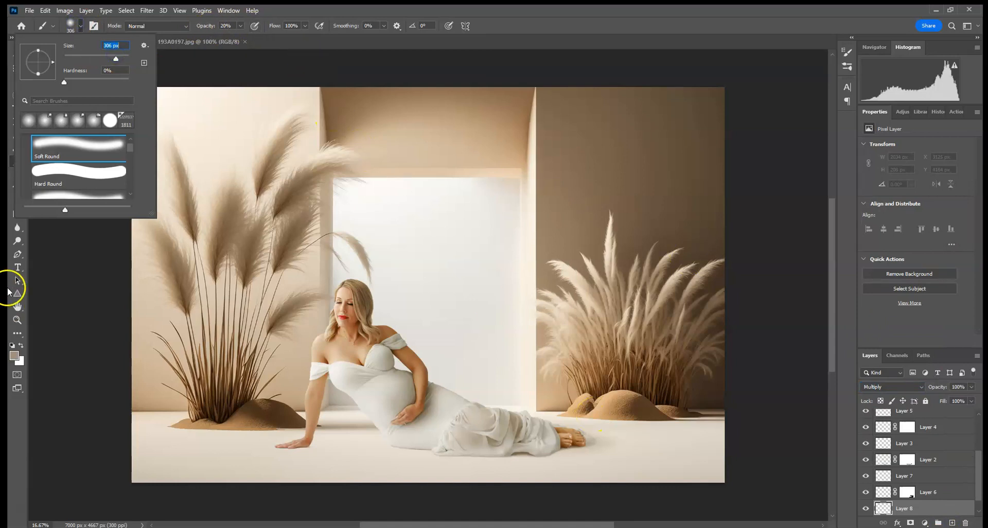
left_click(553, 446)
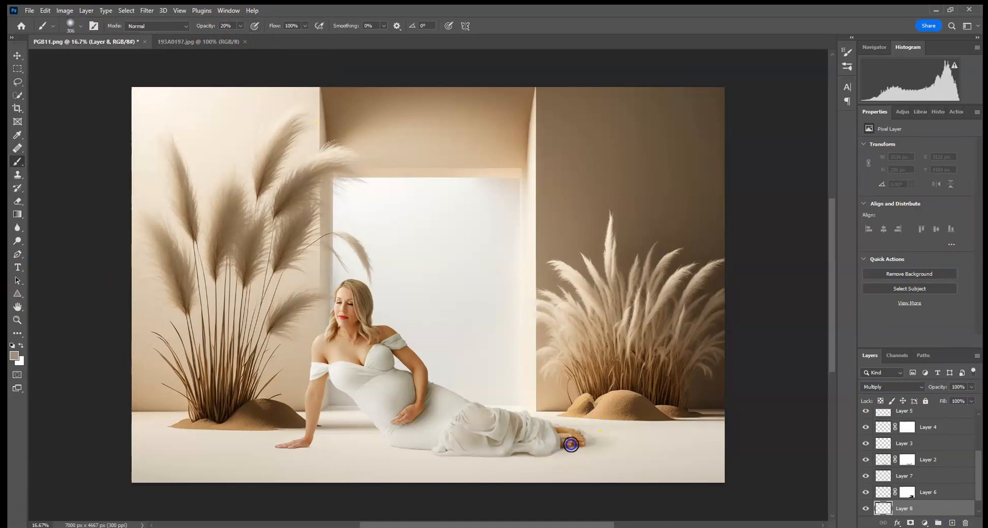
left_click_drag(592, 437, 545, 445)
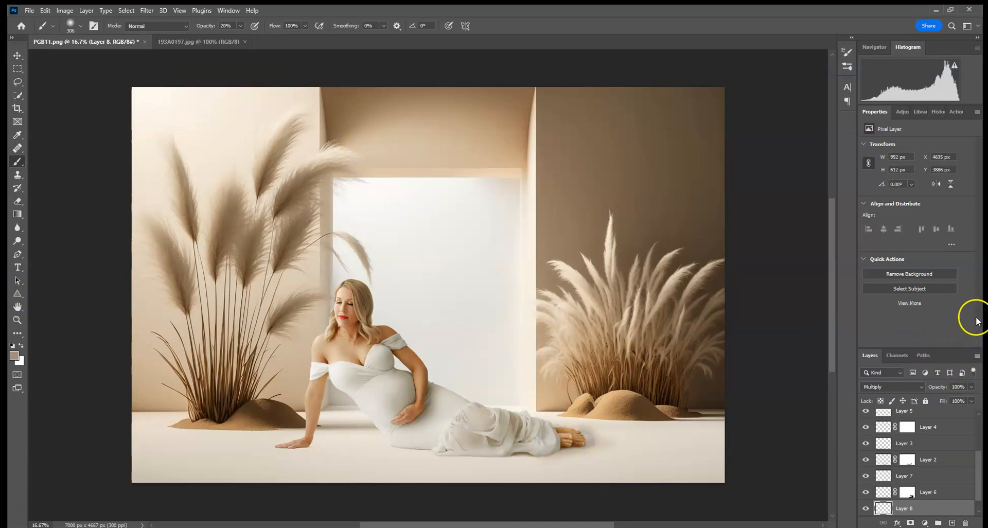
Merge Layer 1 with its Color Balance 1, Curves 1 and Brightness/Contrast 1 adjustments into a single layer of the woman.
scroll(947, 463, "up", 4)
left_click(954, 460)
left_click(952, 450, "shift")
left_click(952, 434, "shift")
left_click(953, 417, "shift")
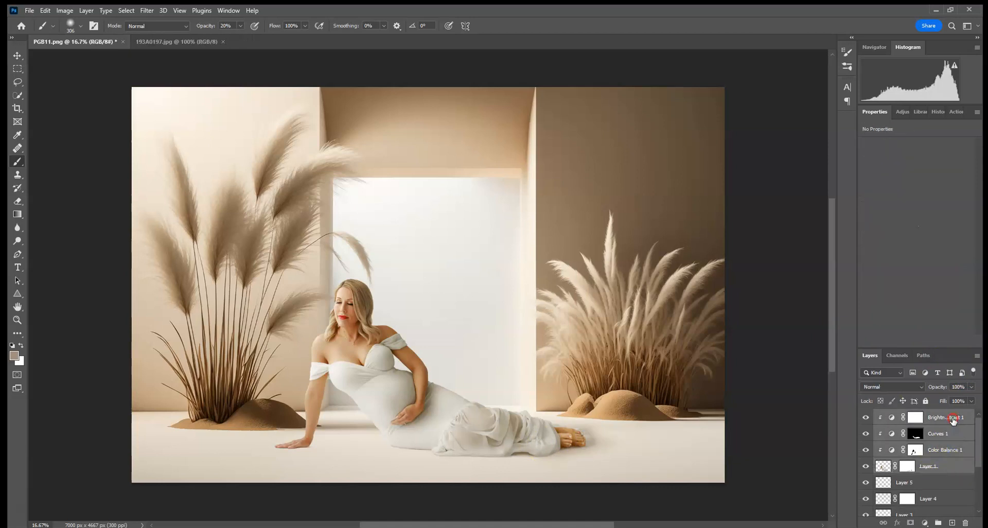
right_click(952, 418)
left_click(898, 400)
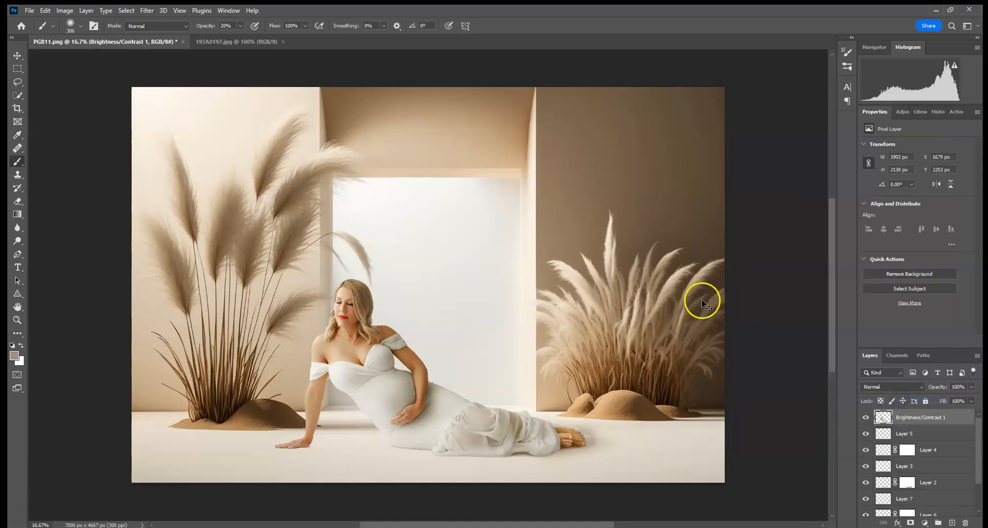
Soften the hair edge against the bright opening on the merged layer with the Blur tool, 81 px at 100% strength.
key("ctrl+plus")
key("ctrl+plus")
key("ctrl+plus")
key("ctrl+plus")
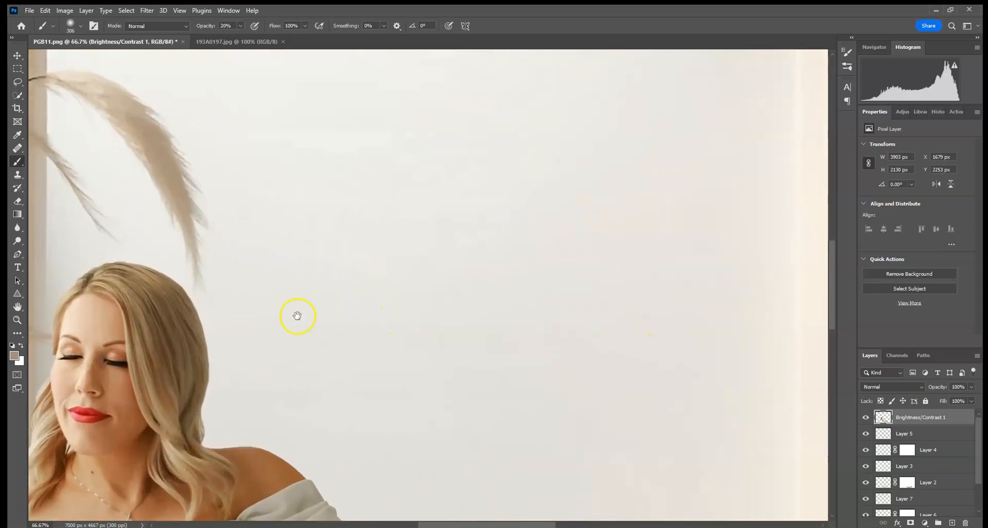
left_click_drag(297, 316, 428, 223)
key("ctrl+plus")
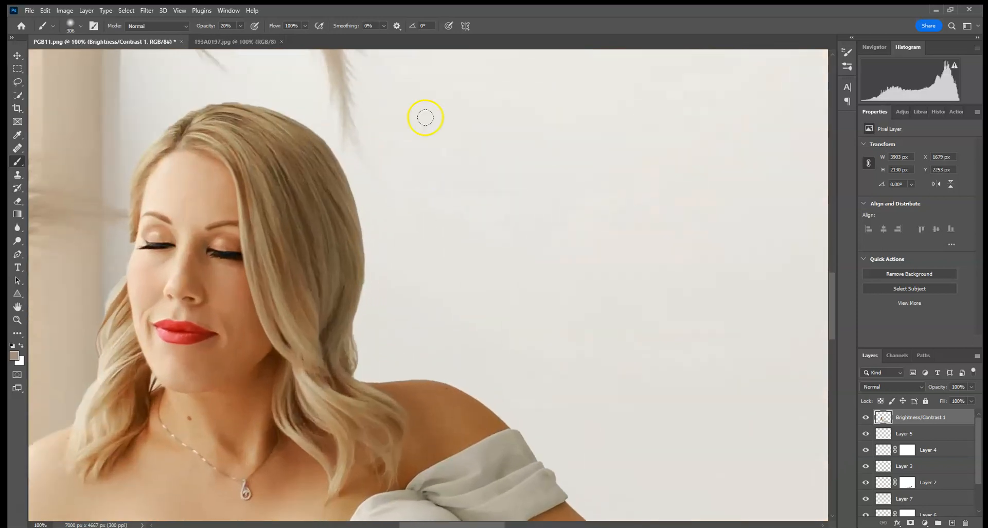
left_click(17, 228)
left_click(81, 25)
left_click(91, 57)
left_click(358, 208)
mouse_move(359, 208)
left_mouse_down()
mouse_move(360, 197)
mouse_move(369, 271)
left_mouse_up()
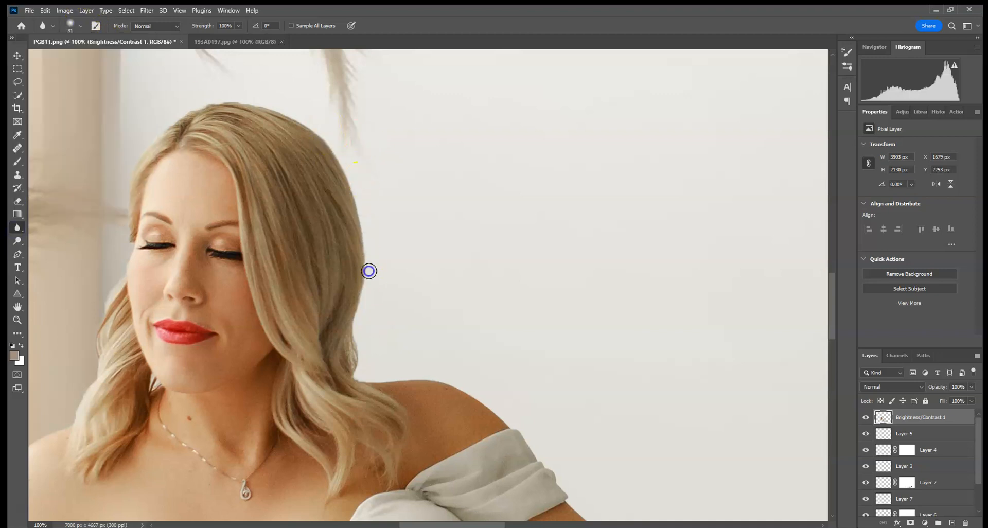
Blur the cutout edges along the shoulder, the crown and the other side of the hair.
left_click_drag(387, 390, 514, 393)
mouse_move(425, 362)
left_mouse_down()
mouse_move(499, 361)
mouse_move(543, 398)
left_mouse_up()
left_click_drag(203, 135, 245, 95)
mouse_move(105, 320)
left_mouse_down()
mouse_move(95, 342)
mouse_move(96, 290)
left_mouse_up()
Blur the cutout edges down the shoulder, sleeve and upper part of the supporting arm.
mouse_move(58, 447)
left_mouse_down()
mouse_move(65, 416)
mouse_move(272, 304)
mouse_move(225, 337)
left_mouse_up()
left_click_drag(262, 295, 190, 465)
left_click_drag(192, 432, 199, 503)
left_click_drag(207, 333, 214, 488)
left_click_drag(253, 471, 269, 279)
mouse_move(219, 241)
left_mouse_down()
mouse_move(210, 417)
mouse_move(212, 407)
left_mouse_up()
left_click_drag(230, 417, 282, 242)
left_click_drag(270, 206, 223, 409)
mouse_move(392, 204)
left_mouse_down()
mouse_move(364, 258)
mouse_move(347, 417)
left_mouse_up()
left_click_drag(333, 470, 426, 226)
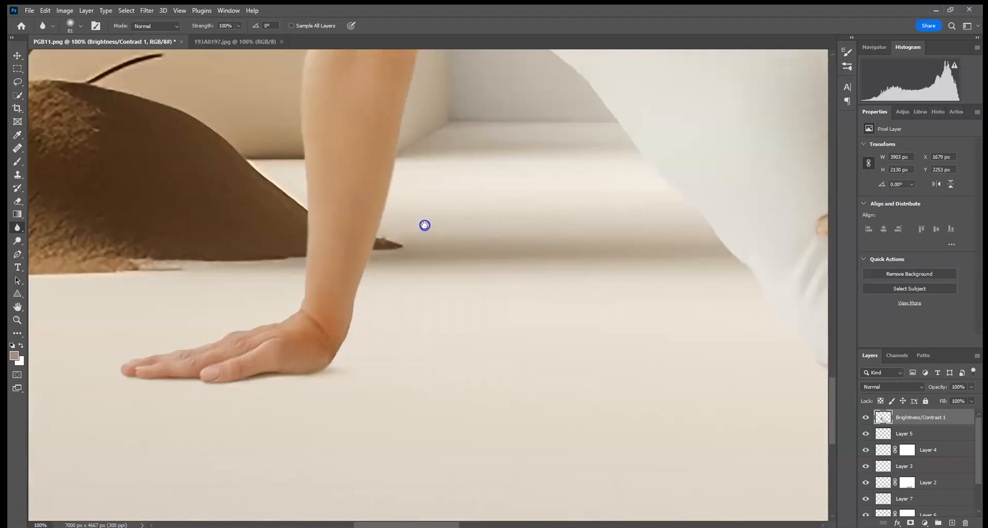
Soften the edges of the supporting forearm, wrist and hand, and the inner side of that arm.
left_click_drag(296, 197, 309, 286)
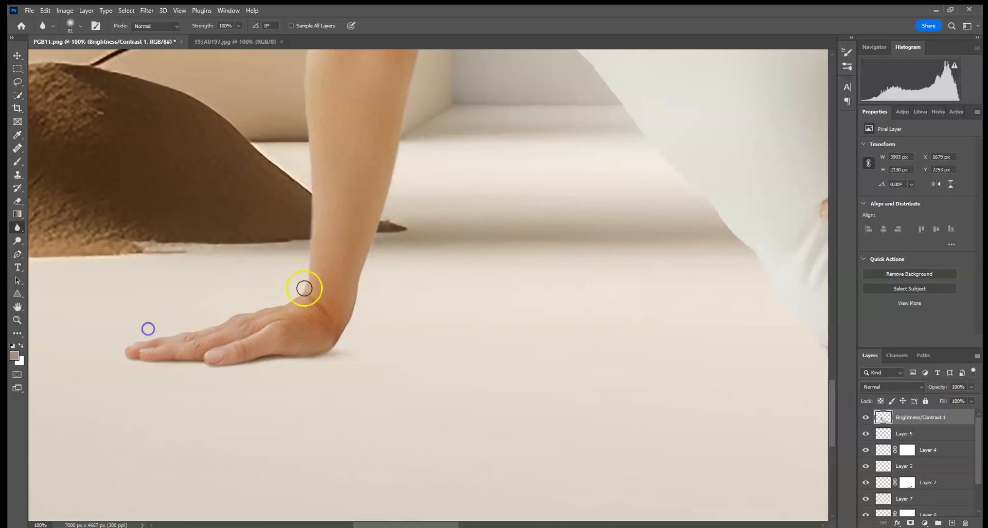
mouse_move(297, 369)
left_mouse_down()
mouse_move(369, 283)
mouse_move(366, 240)
mouse_move(432, 72)
left_mouse_up()
left_click_drag(507, 160, 442, 345)
mouse_move(351, 281)
left_mouse_down()
mouse_move(383, 122)
mouse_move(445, 201)
mouse_move(497, 227)
mouse_move(483, 230)
mouse_move(583, 322)
left_mouse_up()
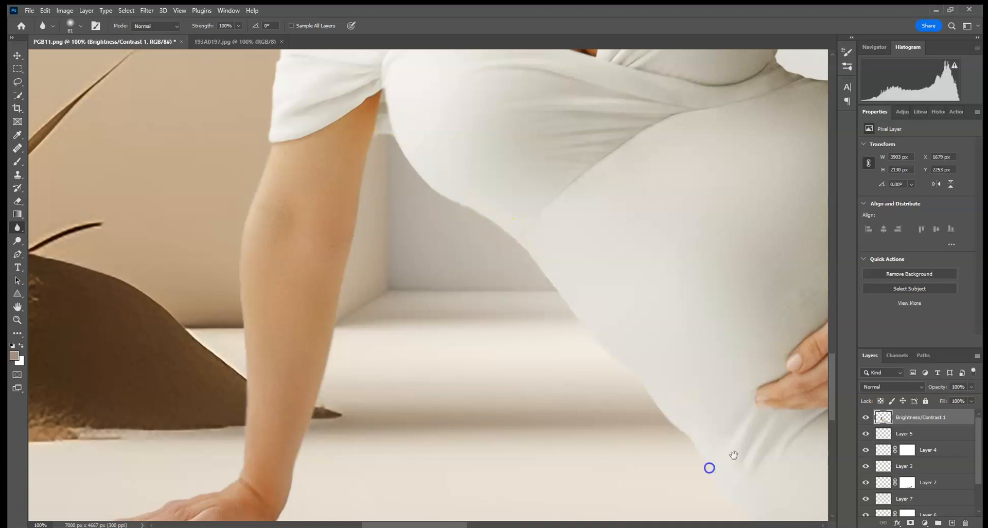
Blur the underside of the dress from the belly along the floor hem to the feet.
left_click_drag(734, 455, 595, 243)
left_click(540, 251)
left_click_drag(775, 359, 441, 273)
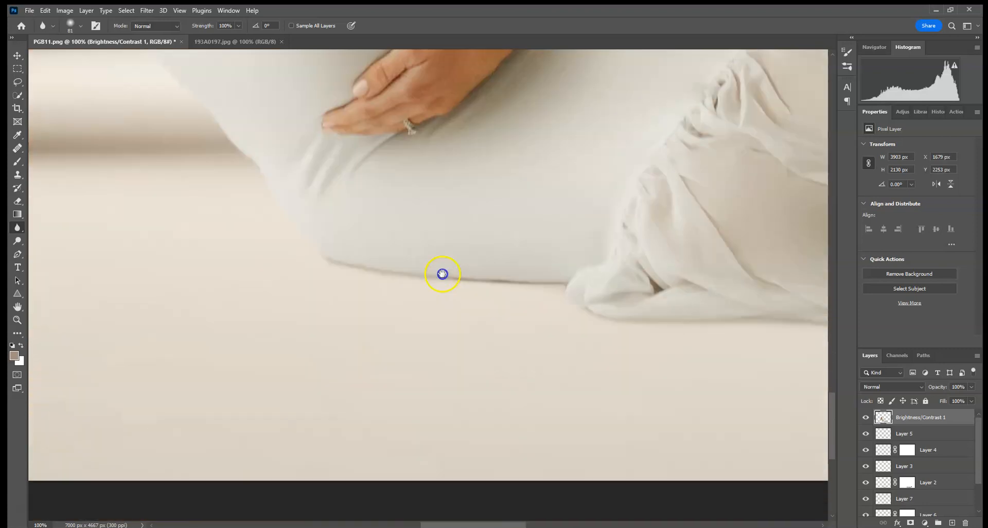
left_click_drag(746, 323, 360, 319)
left_click_drag(653, 313, 376, 294)
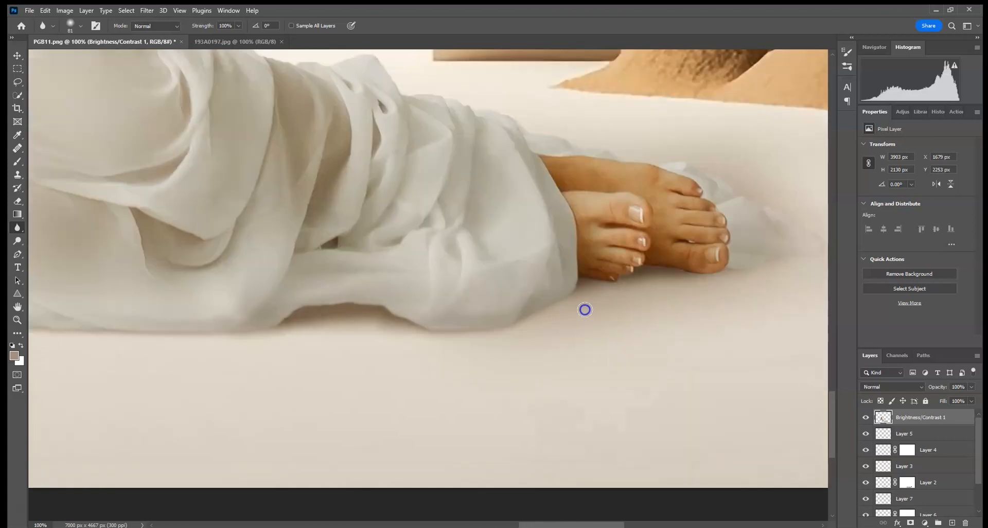
left_click_drag(751, 270, 620, 322)
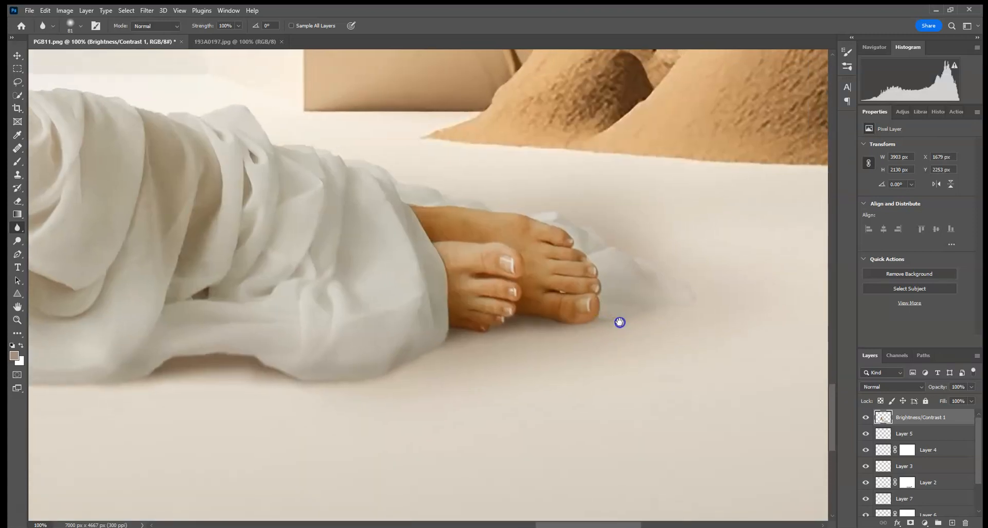
Soften the upper outline of the dress from the feet over the knees to the thigh.
left_click(434, 189)
left_click_drag(344, 177, 592, 320)
left_click(377, 249)
left_click(186, 218)
left_click_drag(216, 201, 521, 325)
left_click(451, 303)
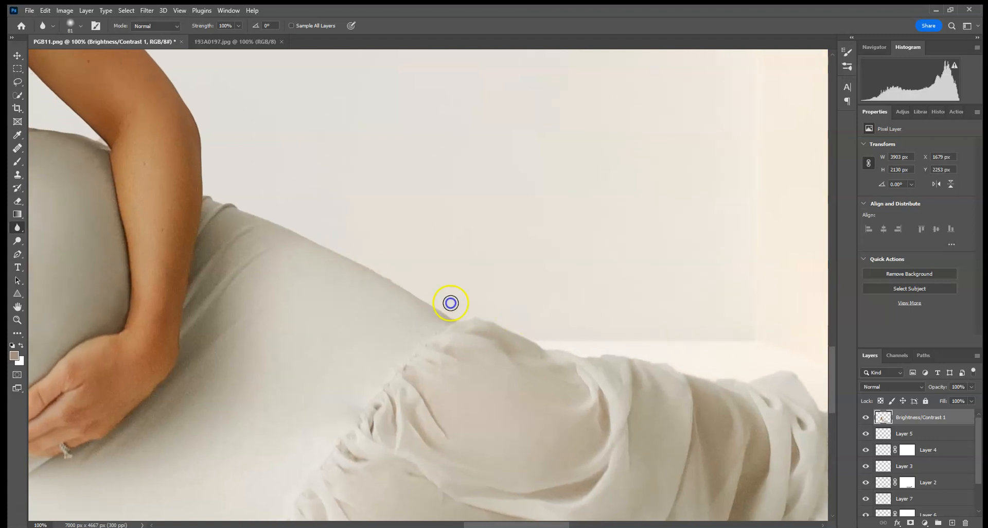
Blur the cutout edges of the hip, the bent arm, its sleeve and the adjoining shoulder.
left_click(208, 193)
left_click_drag(241, 139, 519, 416)
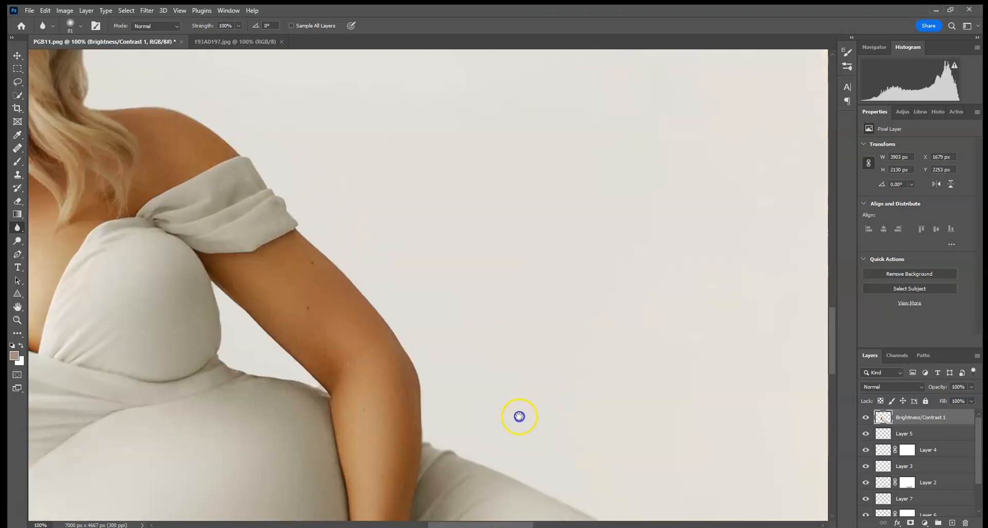
mouse_move(273, 321)
left_mouse_down()
mouse_move(287, 373)
mouse_move(387, 419)
left_mouse_up()
mouse_move(354, 259)
left_mouse_down()
mouse_move(451, 336)
mouse_move(485, 407)
left_mouse_up()
left_click(366, 280)
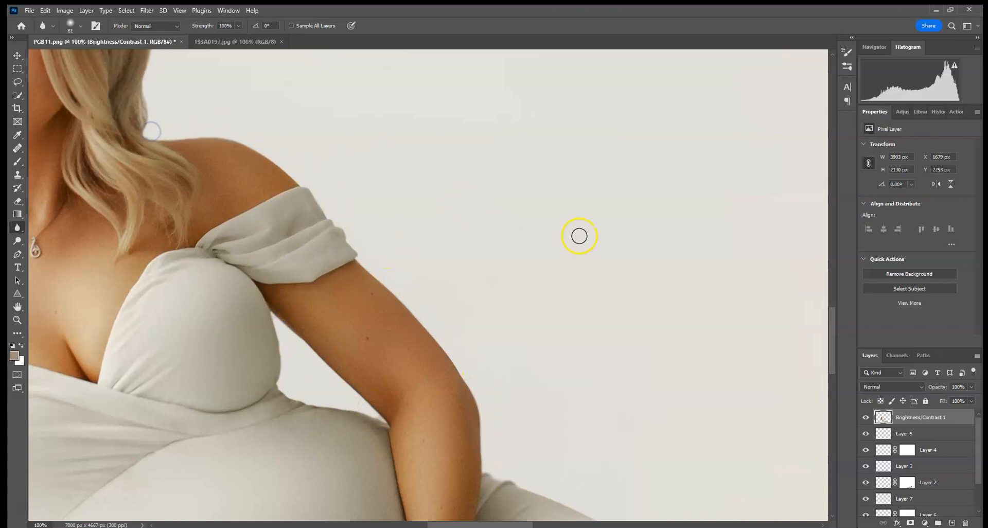
Duplicate the Background layer.
key("ctrl+0")
scroll(952, 458, "down", 2)
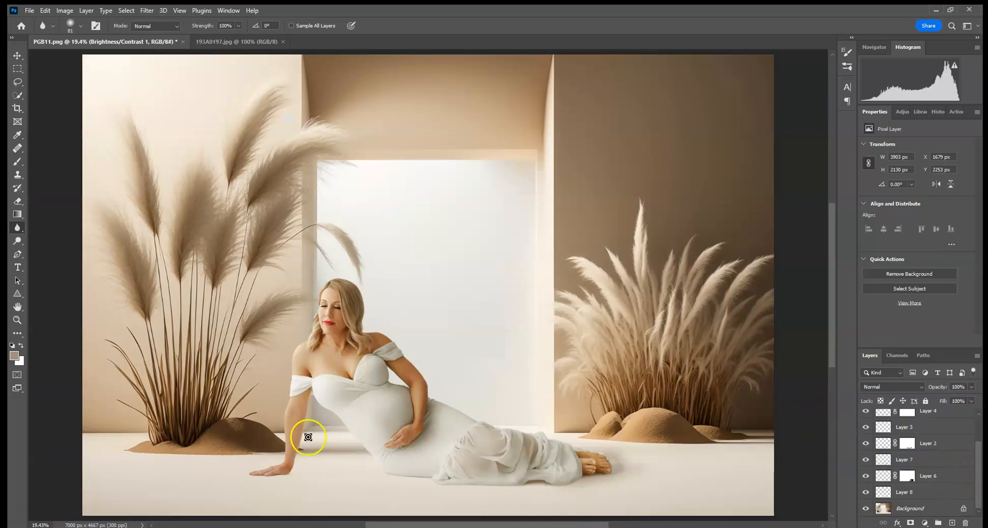
left_click_drag(927, 507, 953, 522)
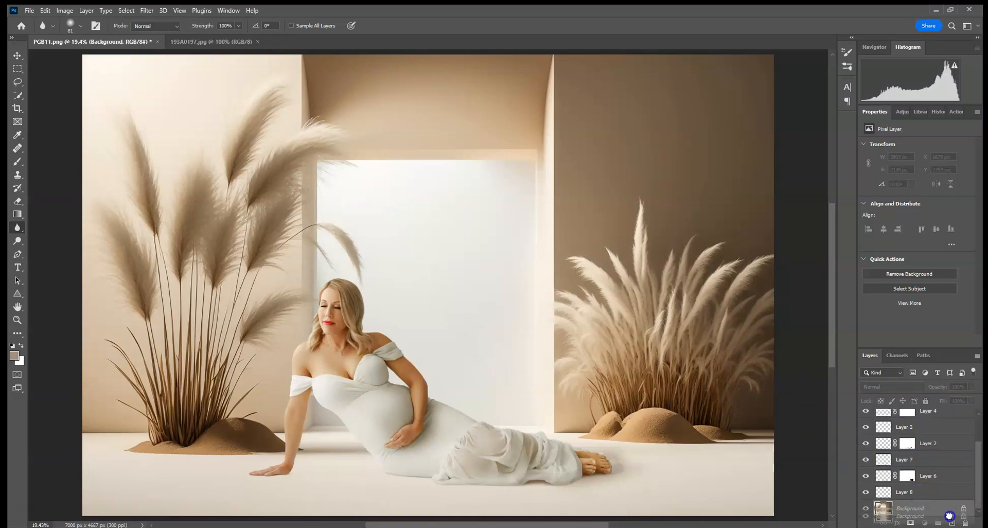
scroll(948, 474, "down", 1)
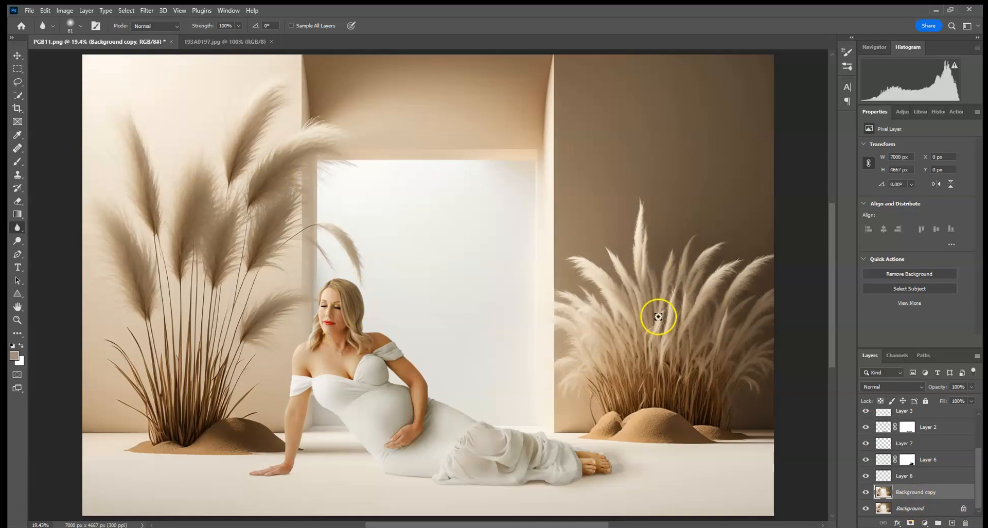
Apply a Gaussian Blur with a 3.0 px radius to the Background copy, after trying stronger radii.
left_click(147, 11)
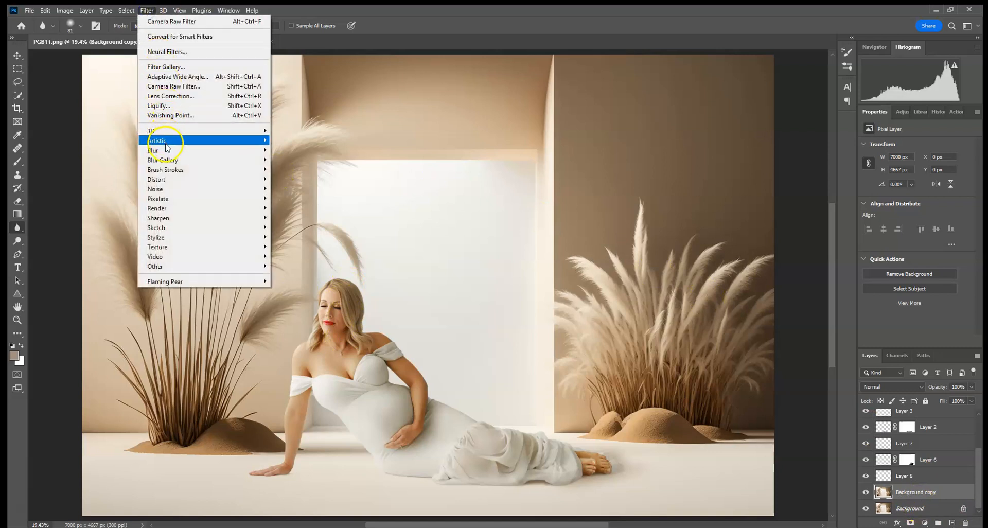
mouse_move(226, 151)
left_click(312, 186)
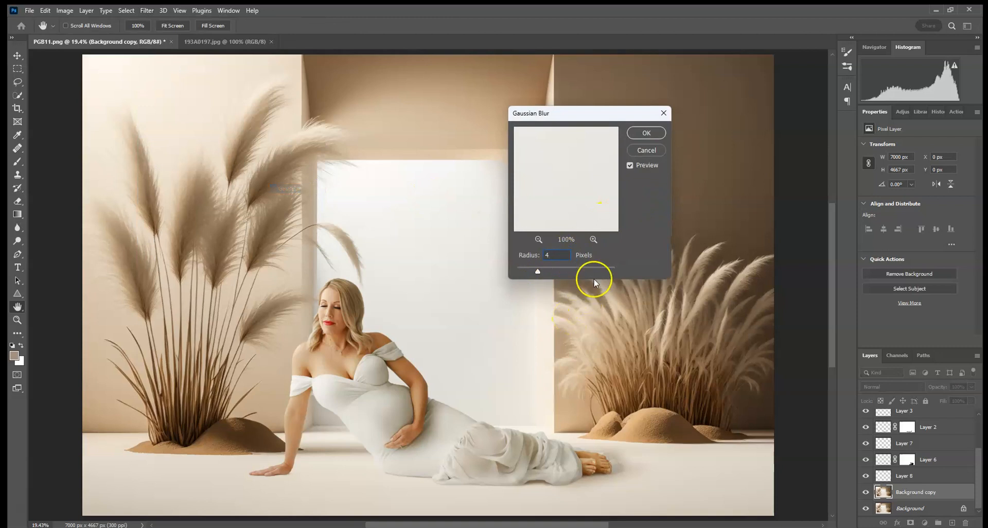
left_click(552, 255)
type("63")
key("BackSpace")
key("BackSpace")
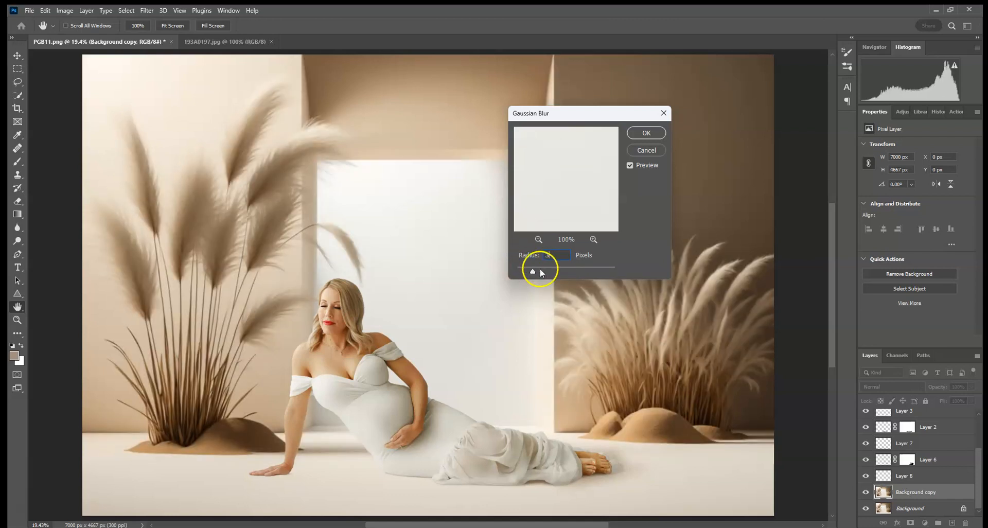
left_click(564, 270)
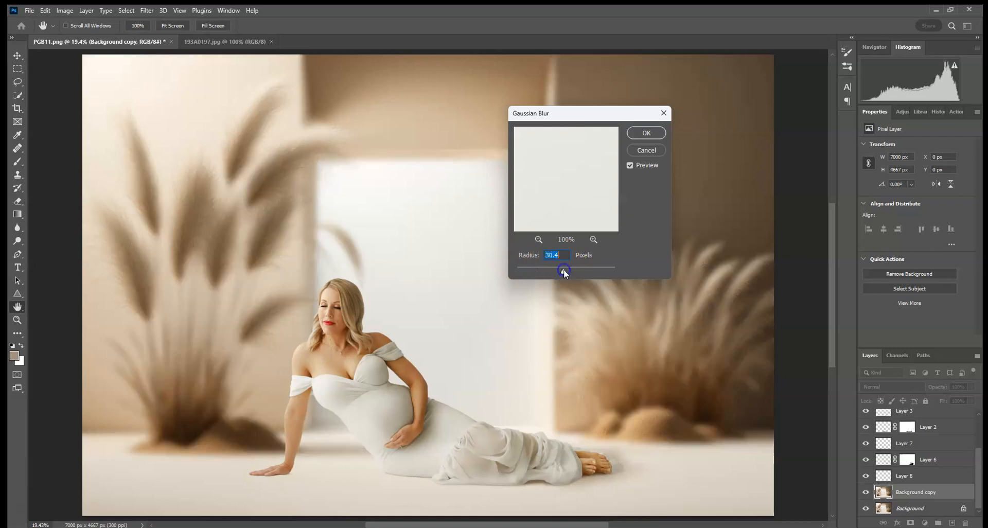
left_click_drag(557, 274, 548, 275)
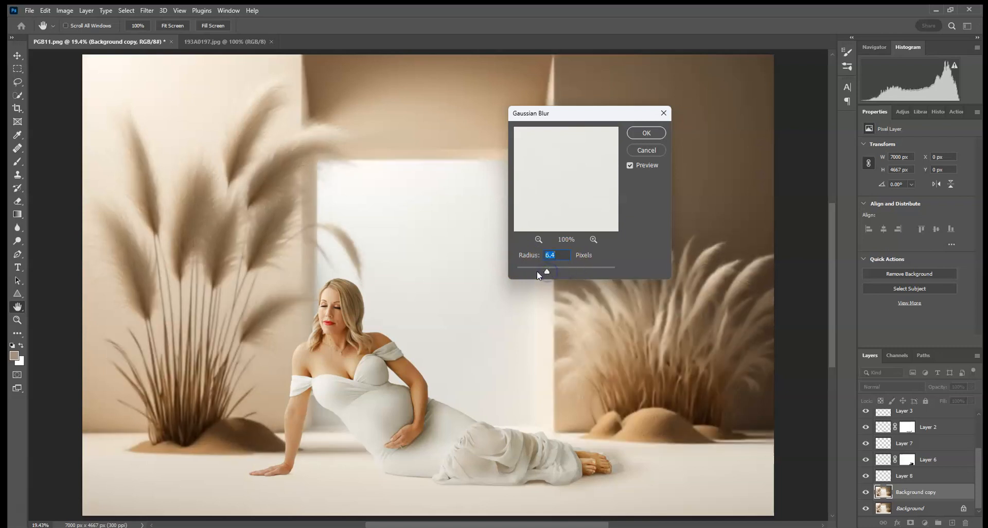
left_click(535, 271)
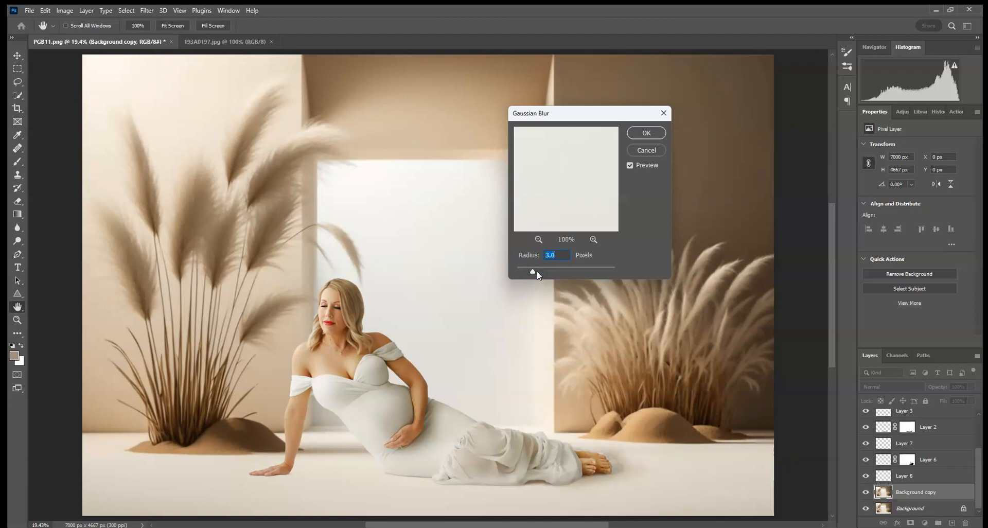
left_click(646, 133)
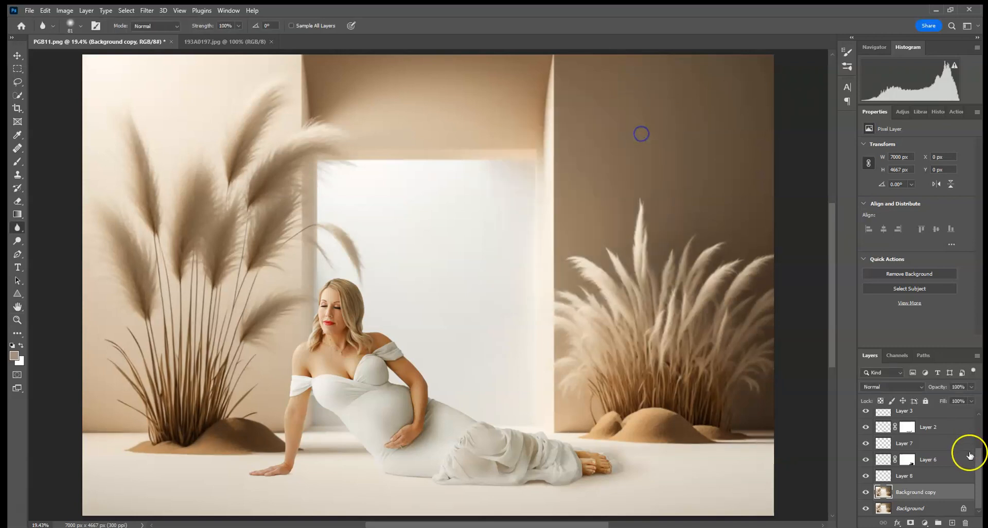
Add a layer mask to the Background copy and set up the Brush with black at 100% opacity.
left_click(910, 522)
key("ctrl+plus")
key("ctrl+plus")
key("ctrl+plus")
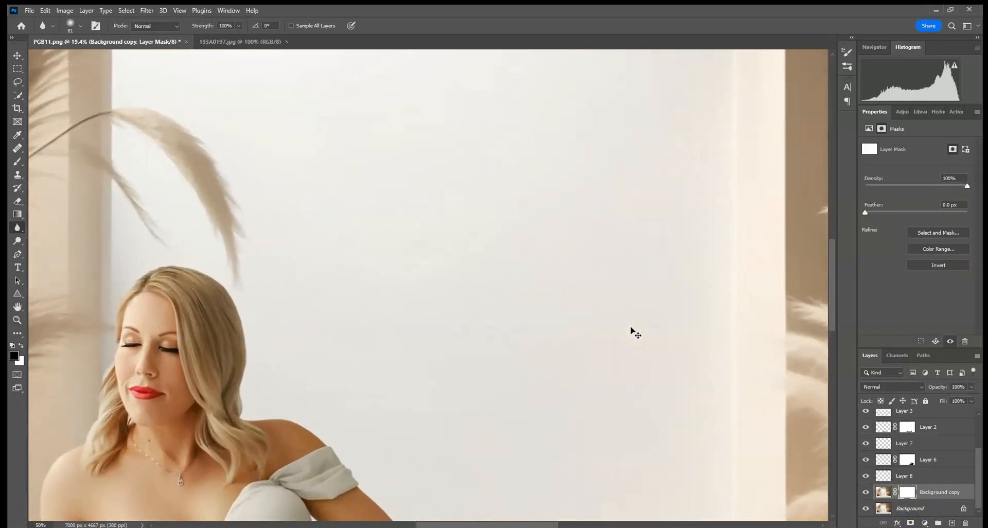
left_click_drag(426, 345, 674, 139)
left_click_drag(329, 417, 676, 92)
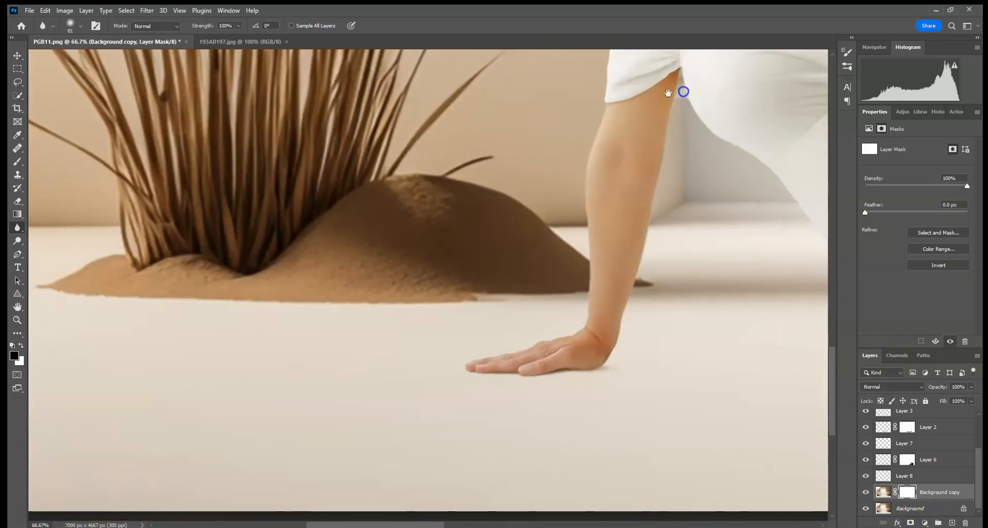
left_click(17, 162)
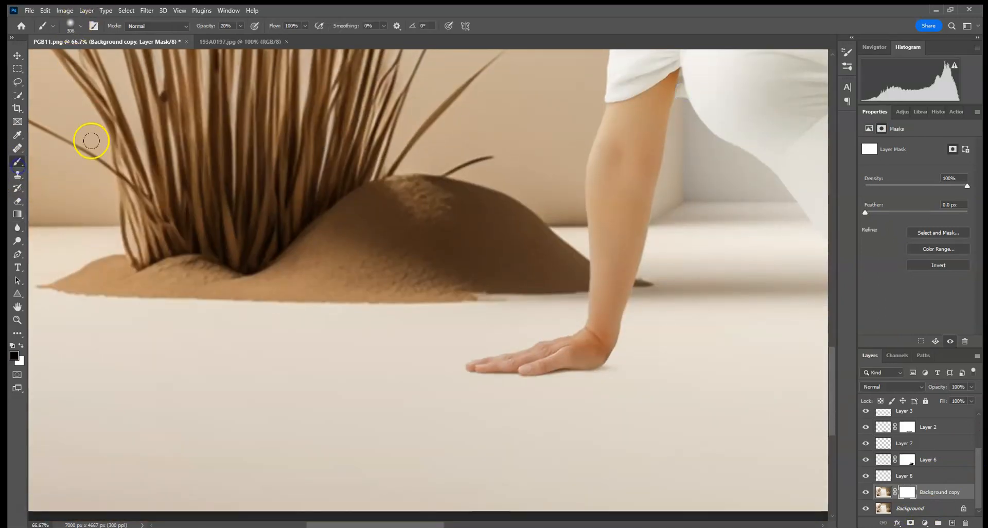
left_click(240, 25)
left_click_drag(240, 38, 341, 39)
Paint black on the Background copy's mask across the foreground floor, from the supporting hand along the dress to beyond the feet.
left_click(397, 368)
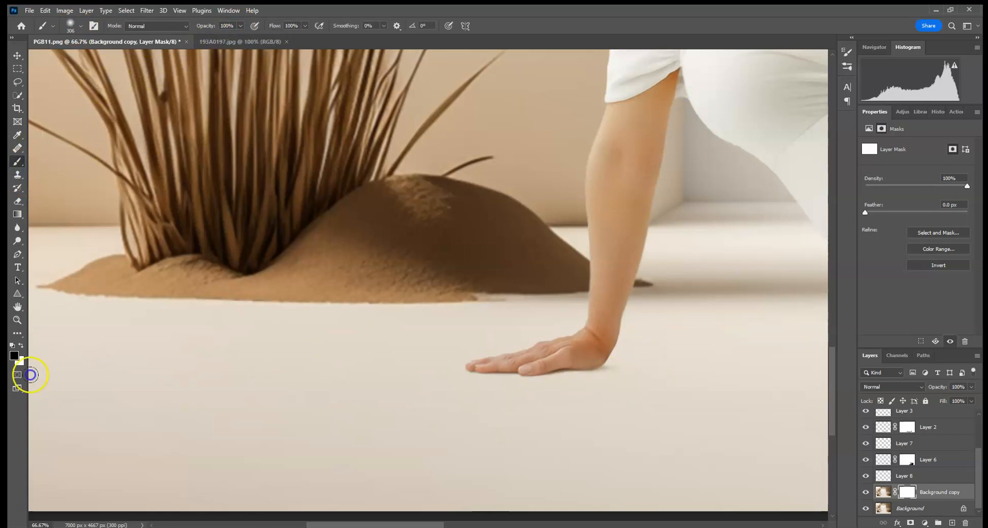
mouse_move(524, 369)
left_mouse_down()
mouse_move(809, 301)
mouse_move(123, 302)
left_mouse_up()
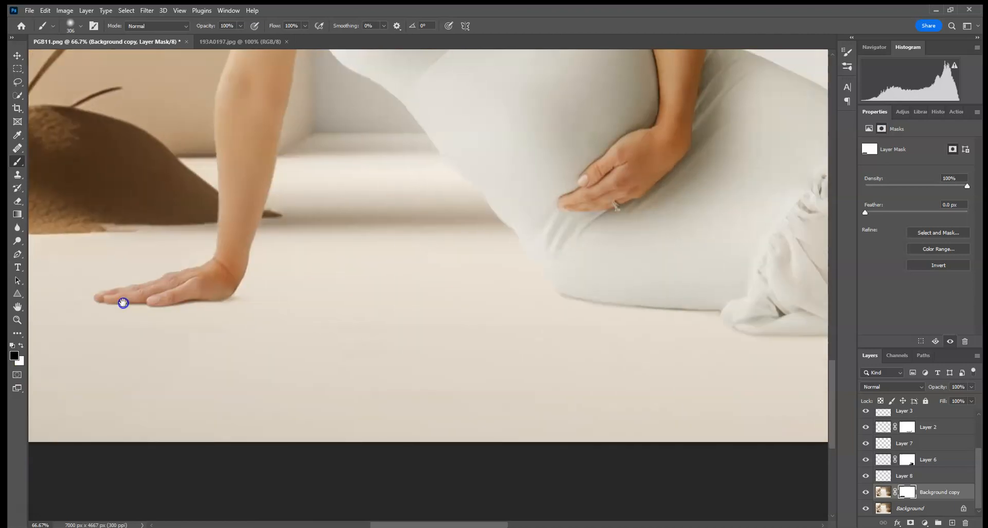
left_click_drag(711, 306, 177, 289)
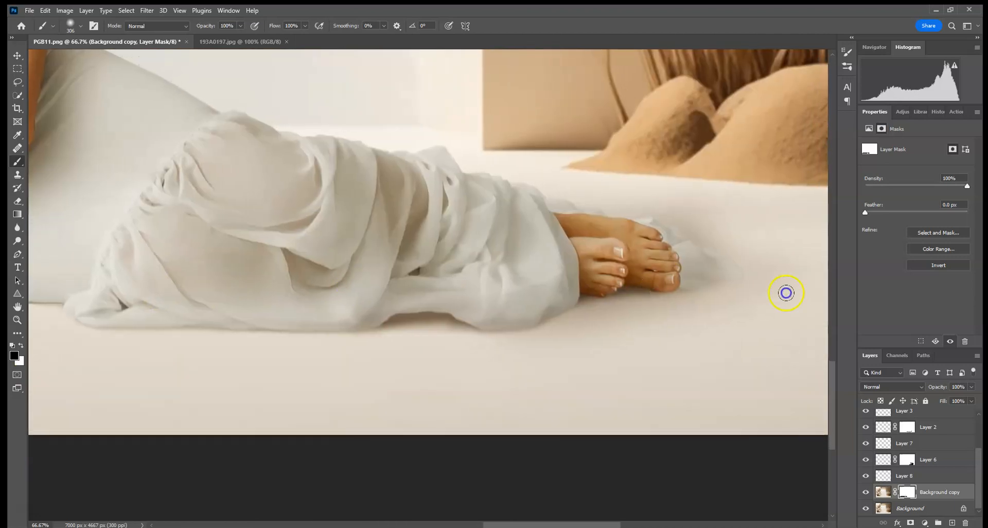
left_click_drag(735, 274, 290, 291)
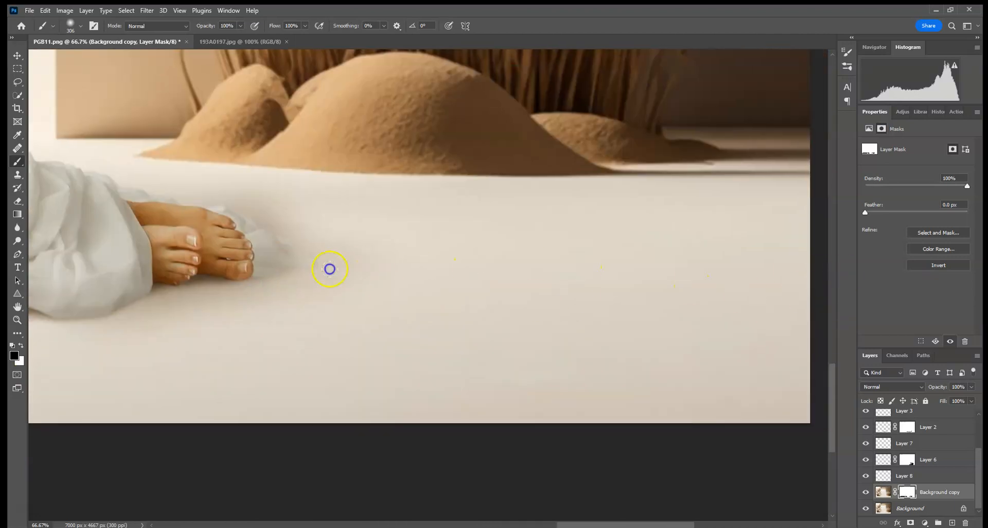
left_click_drag(177, 218, 746, 243)
left_click_drag(273, 313, 8, 369)
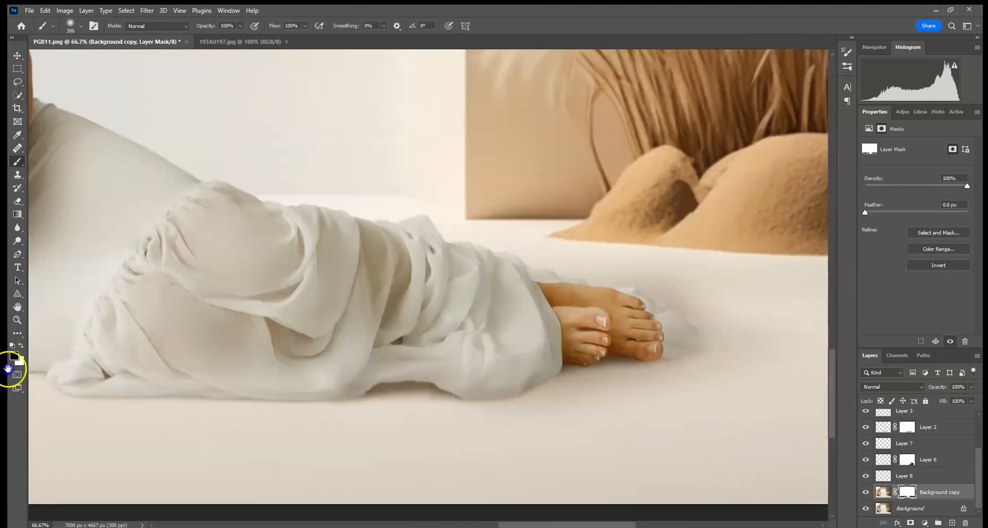
left_click_drag(592, 377, 413, 363)
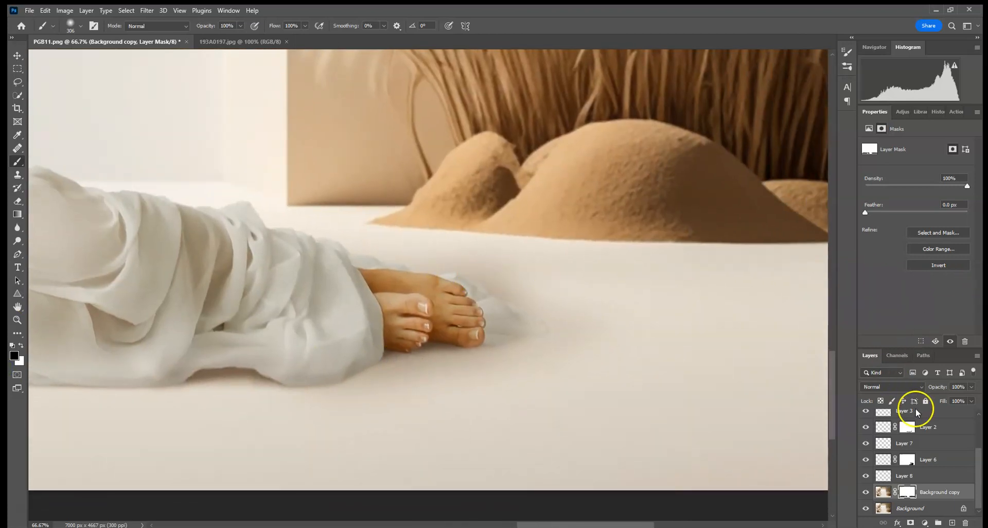
Add a layer mask to Layer 8 and paint out its shading on the floor between the dress, feet and sand mounds.
left_click(866, 476)
left_click(866, 476)
left_click(904, 476)
left_click(911, 523)
left_click_drag(391, 254, 531, 259)
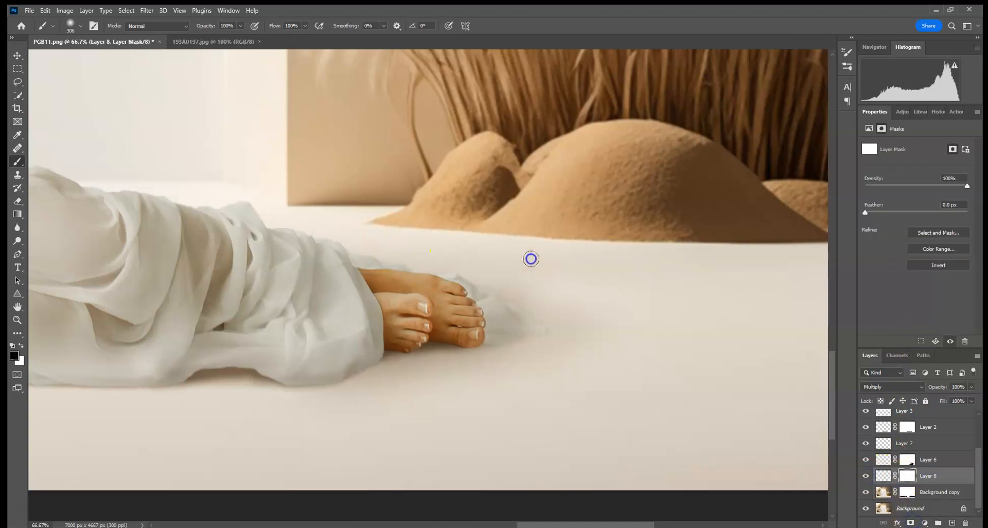
left_click_drag(228, 226, 647, 237)
left_click_drag(297, 229, 601, 240)
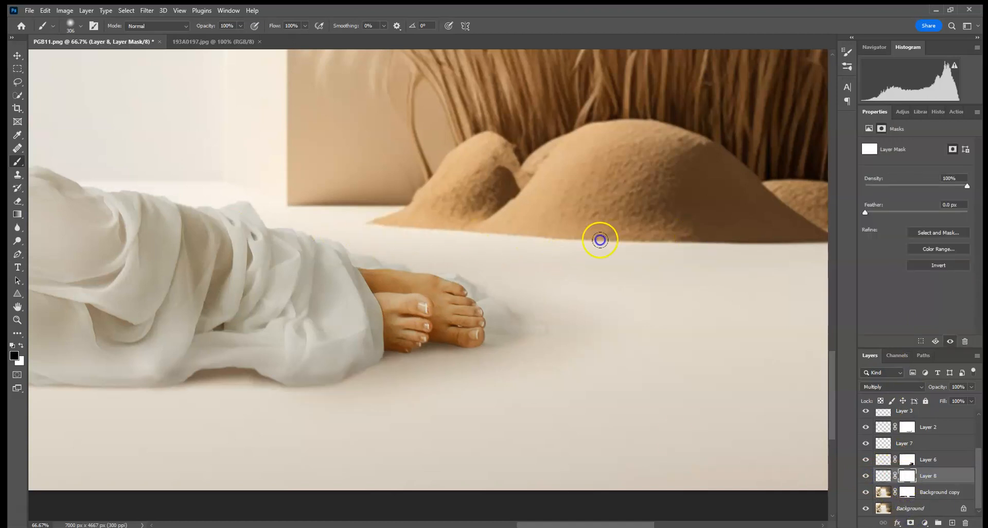
key("ctrl+0")
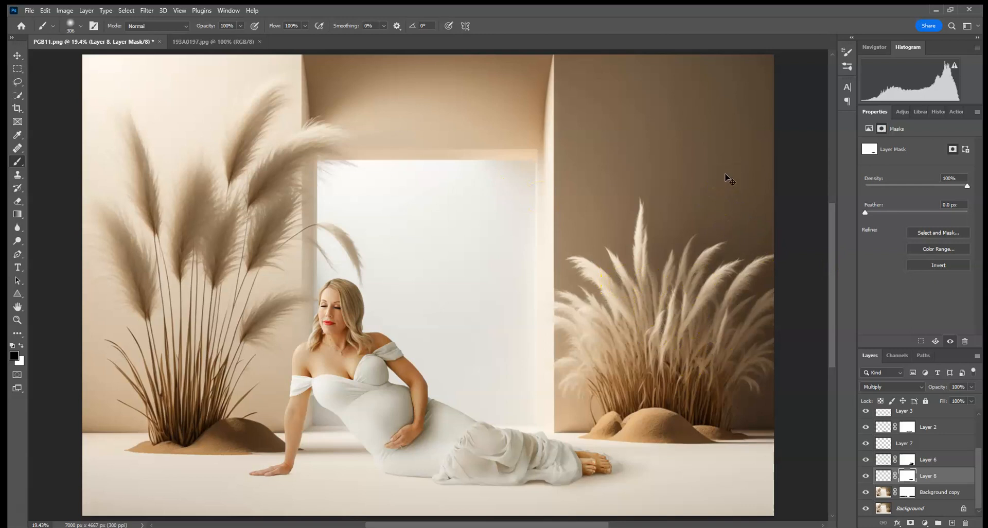
key("ctrl+minus")
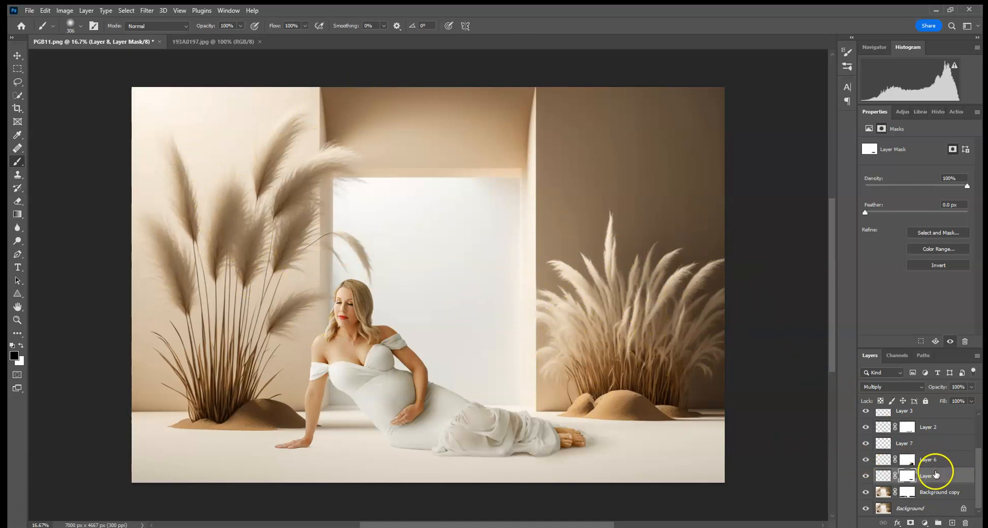
Flatten all the layers of the composite into a single background.
left_click(936, 508)
right_click(937, 507)
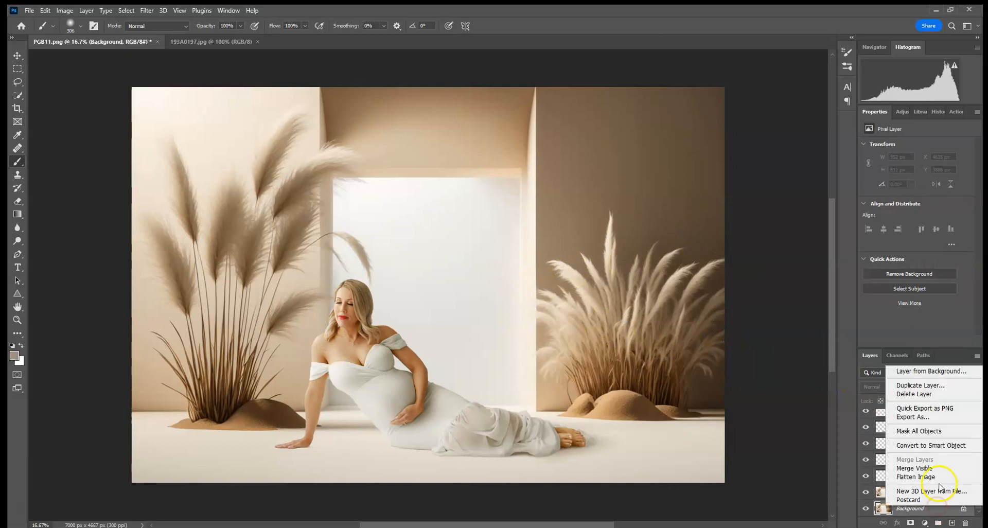
left_click(791, 388)
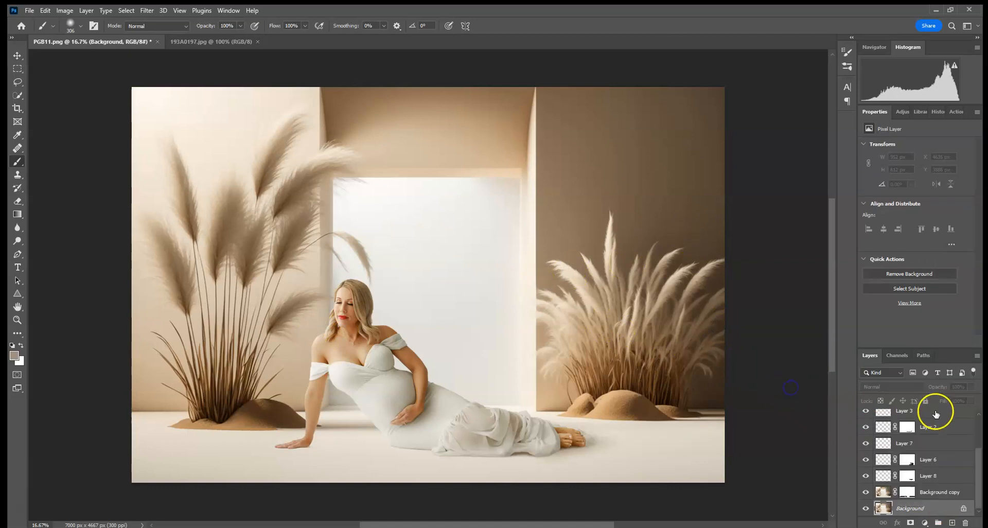
right_click(927, 507)
left_click(918, 479)
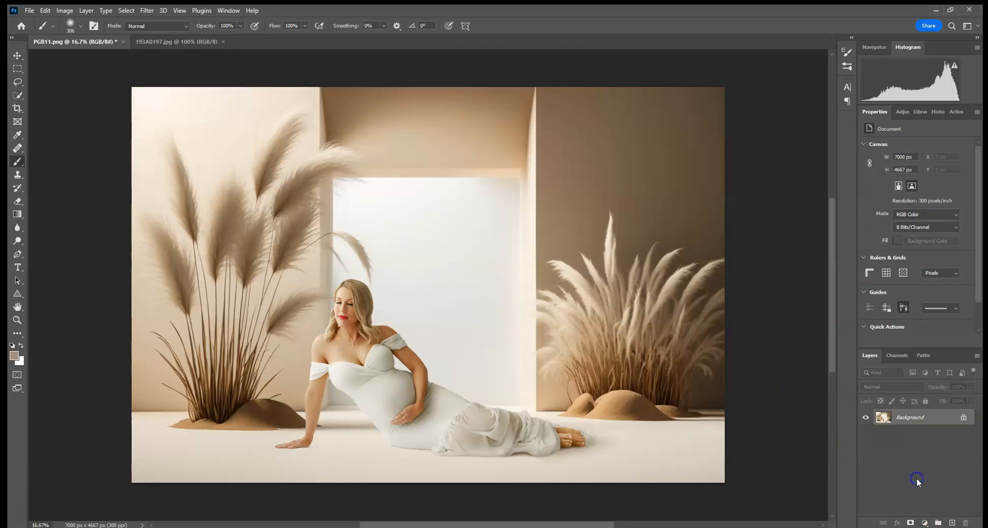
Try the Flood filter with the Horizon at 93, cancel it and undo the flattening.
left_click(146, 10)
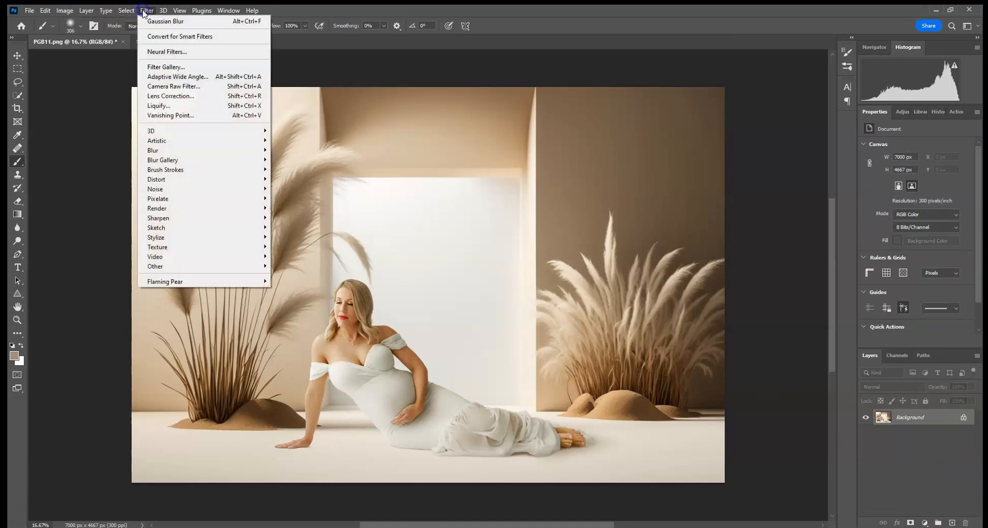
mouse_move(221, 281)
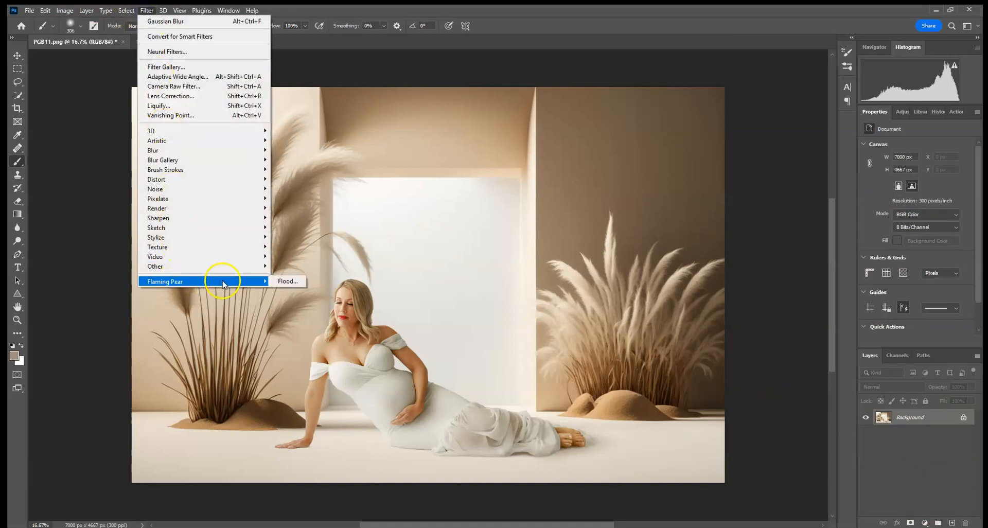
left_click(287, 282)
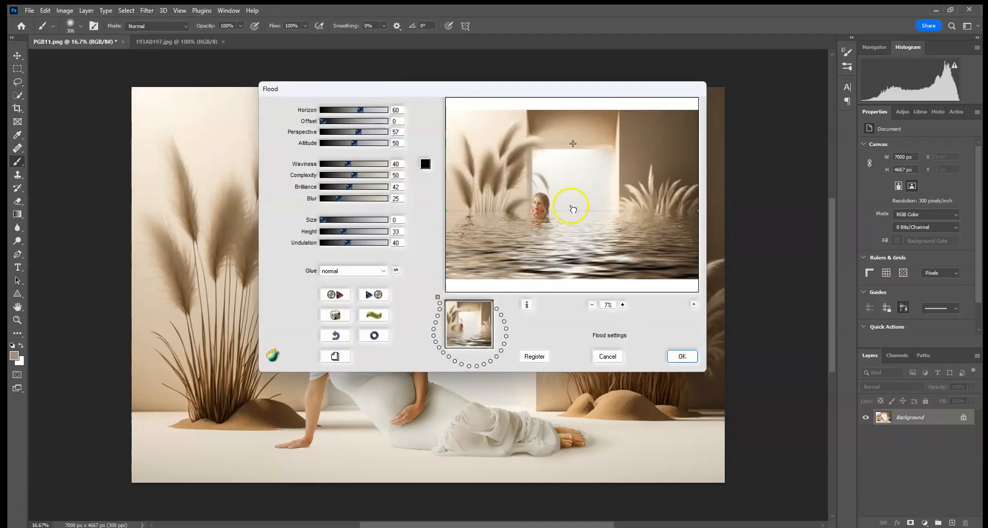
left_click_drag(360, 112, 380, 116)
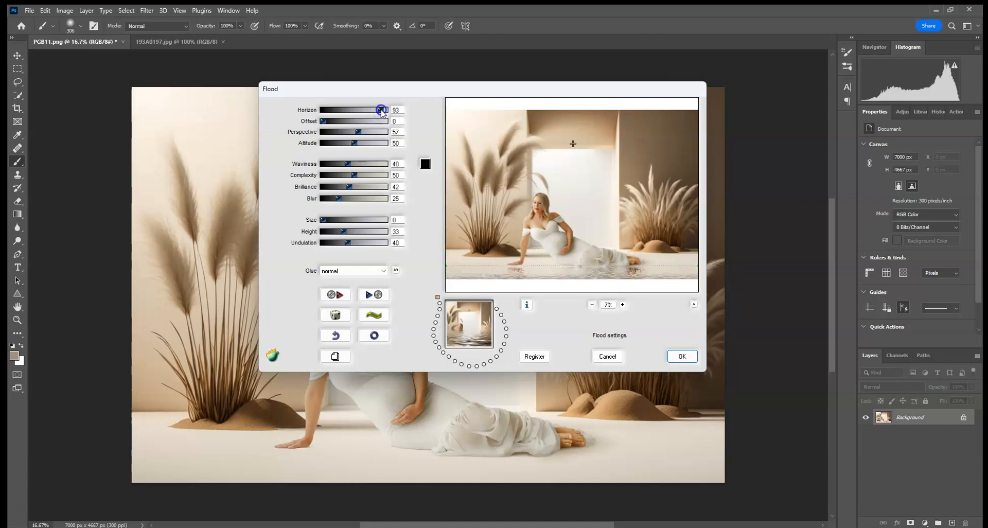
left_click(608, 356)
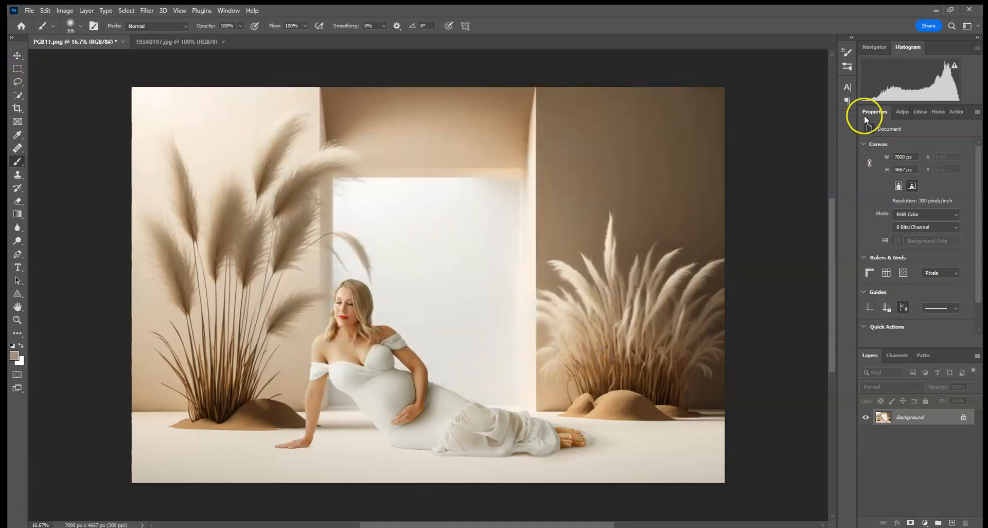
left_click(40, 11)
left_click(56, 19)
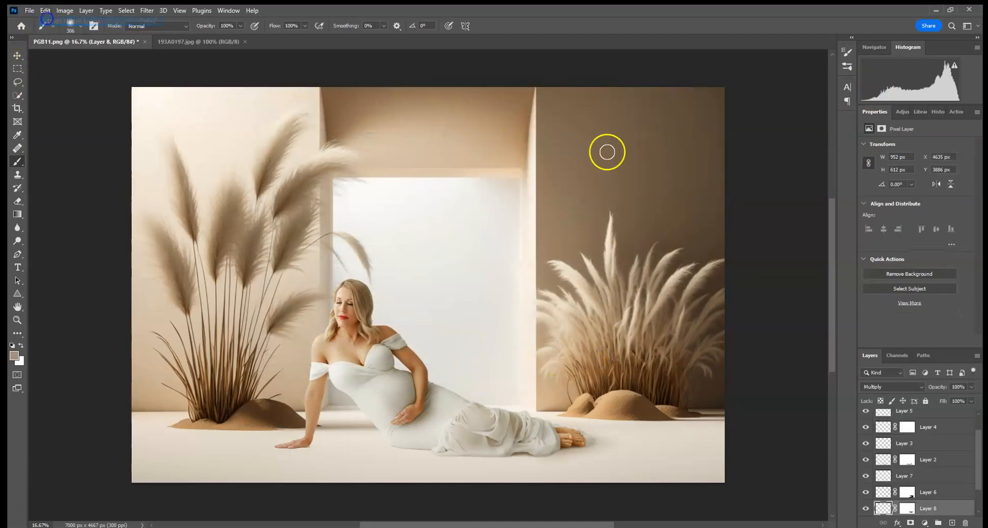
Rotate the woman's Brightness/Contrast 1 layer by -0.50° with Free Transform.
left_click(922, 416)
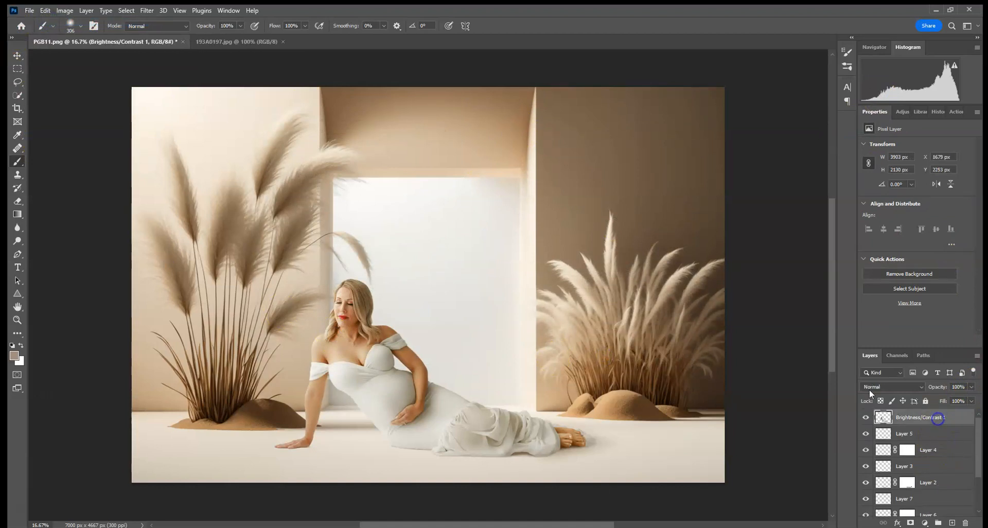
left_click(17, 55)
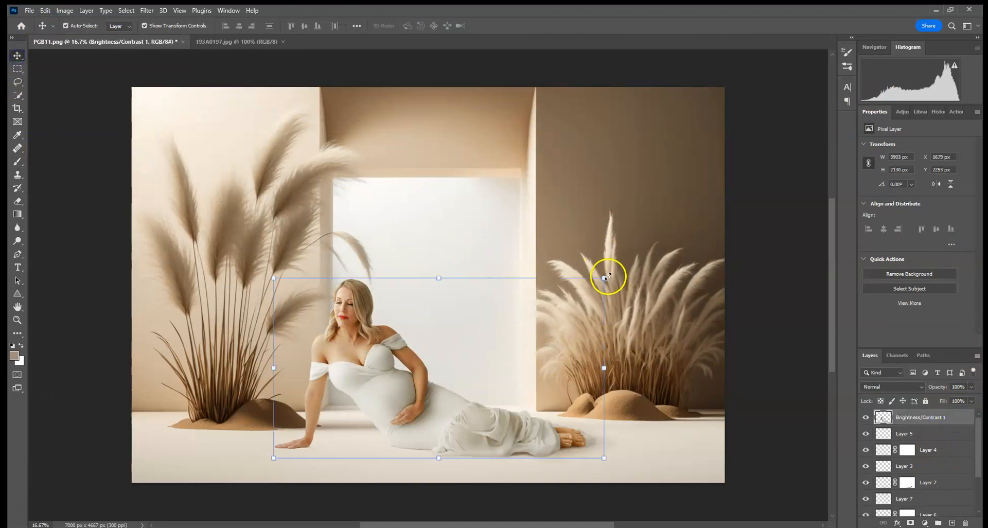
left_click(621, 276)
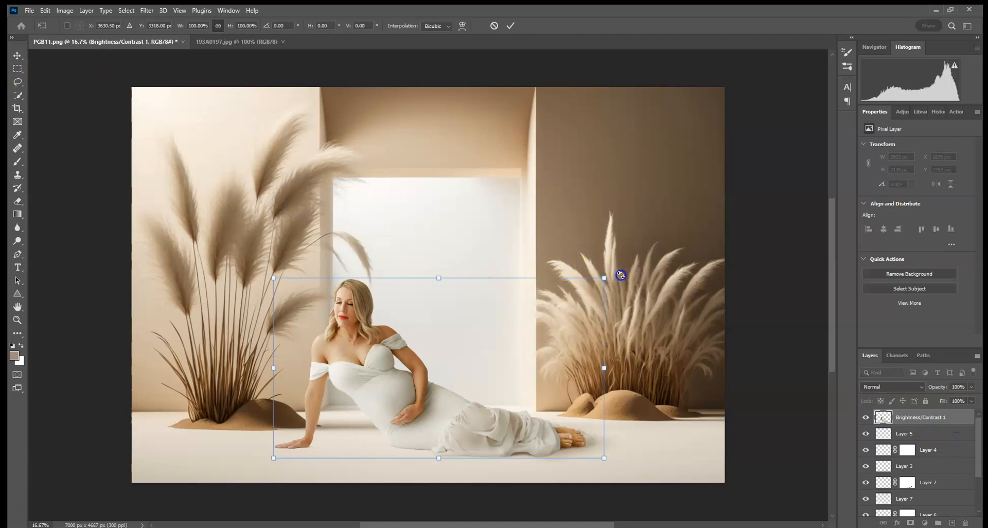
left_click_drag(621, 274, 621, 273)
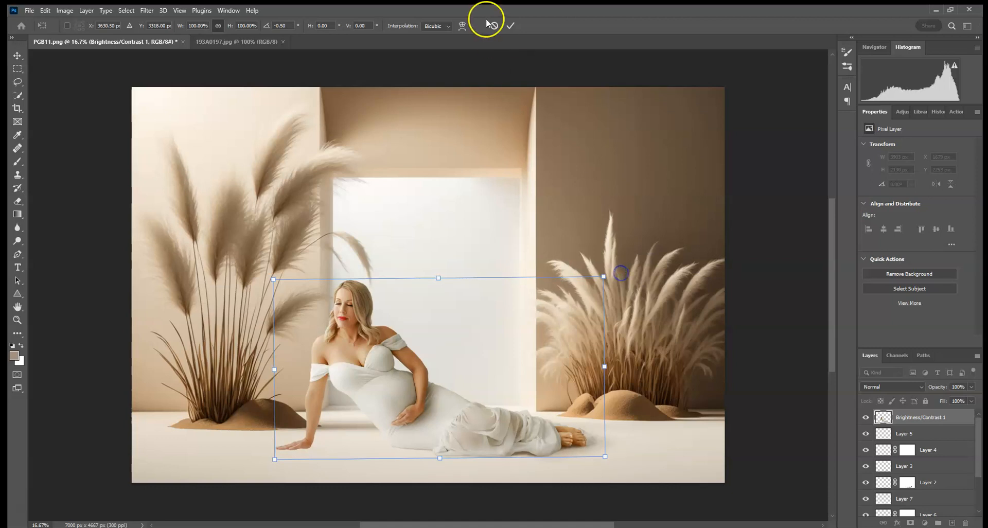
left_click(510, 26)
Flatten the image with the rotated woman into one layer.
left_click(929, 482)
right_click(961, 483)
left_click(872, 366)
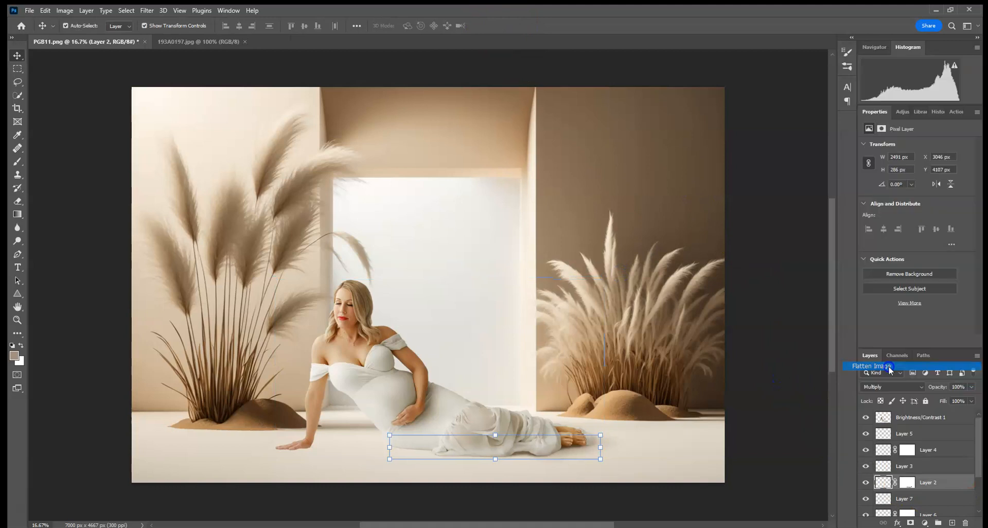
Start the Flaming Pear Flood filter on the flattened image and set the Horizon to 92.
left_click(146, 10)
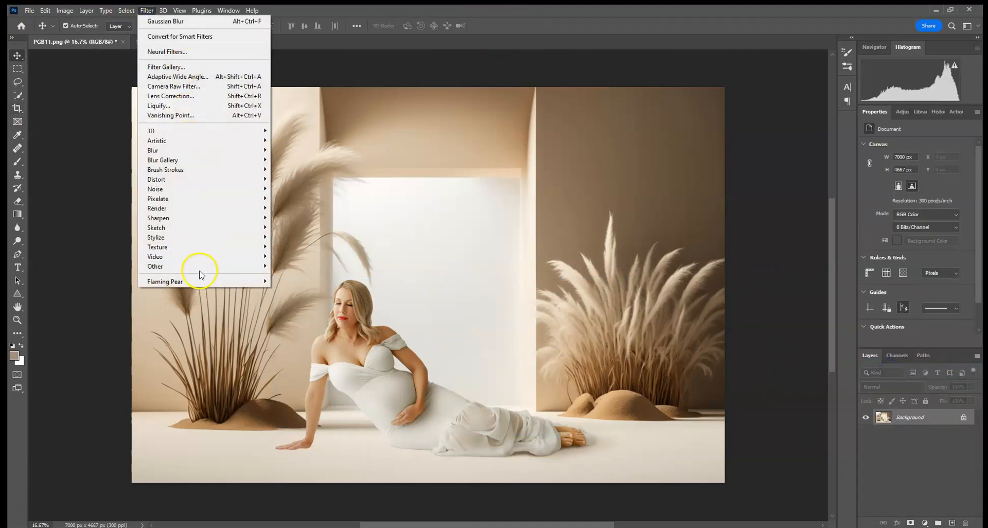
mouse_move(194, 281)
left_click(283, 281)
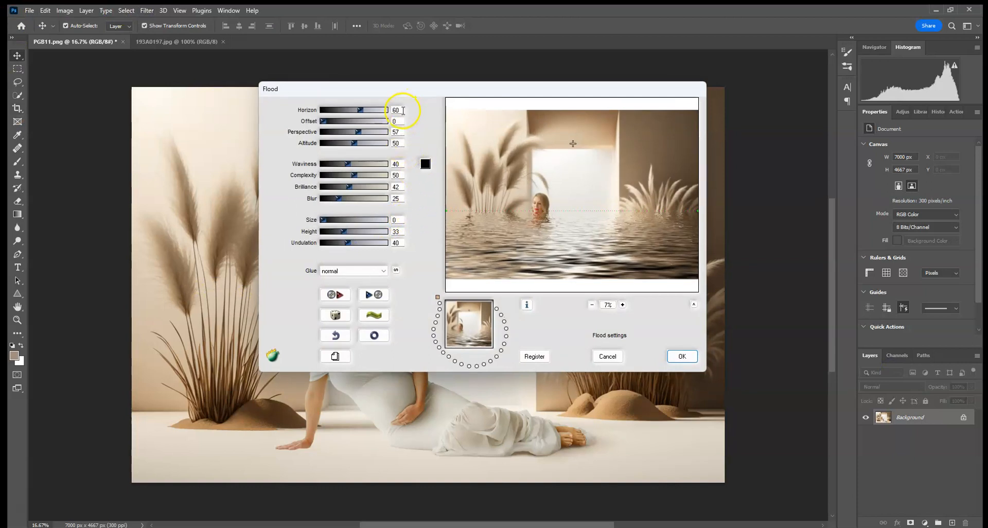
left_click_drag(374, 110, 381, 111)
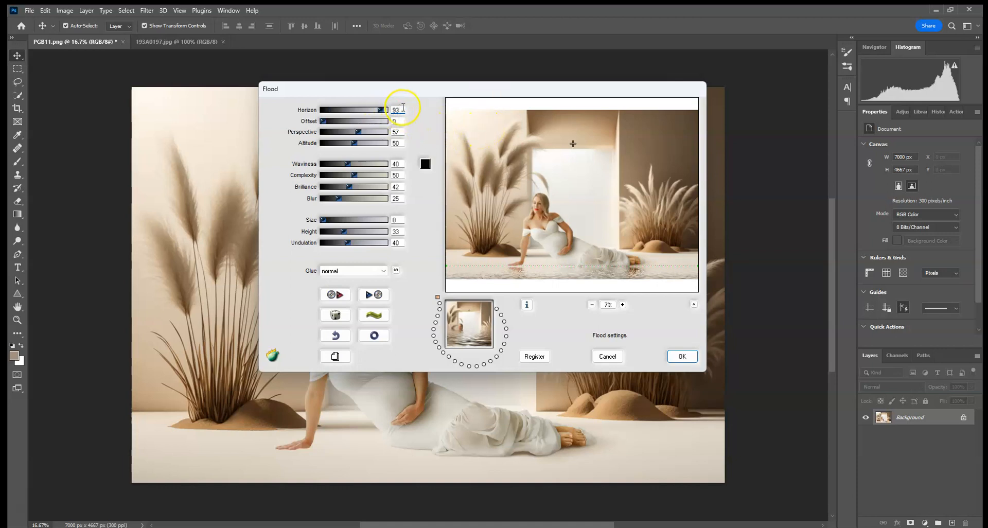
type("2")
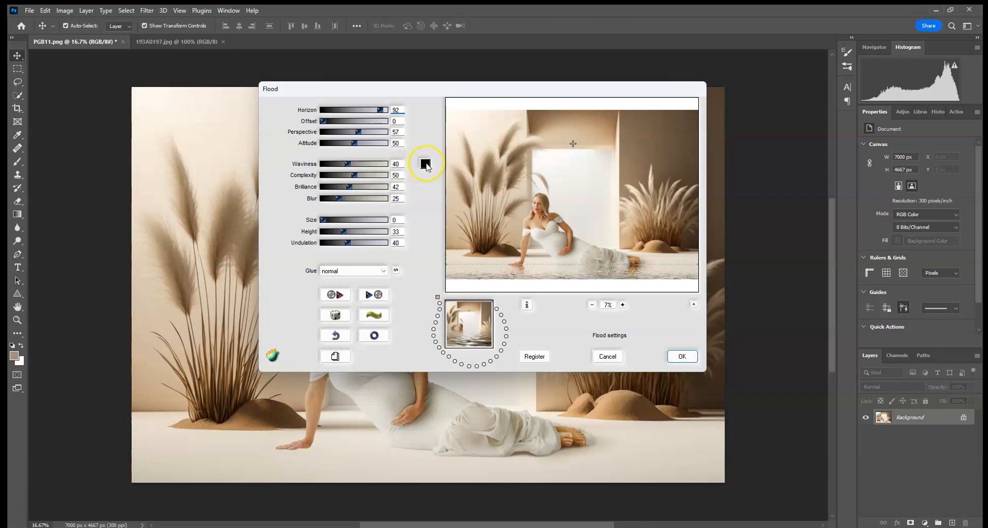
Try white (ffffff) as the Flood water colour.
left_click(426, 165)
left_click_drag(580, 238, 524, 68)
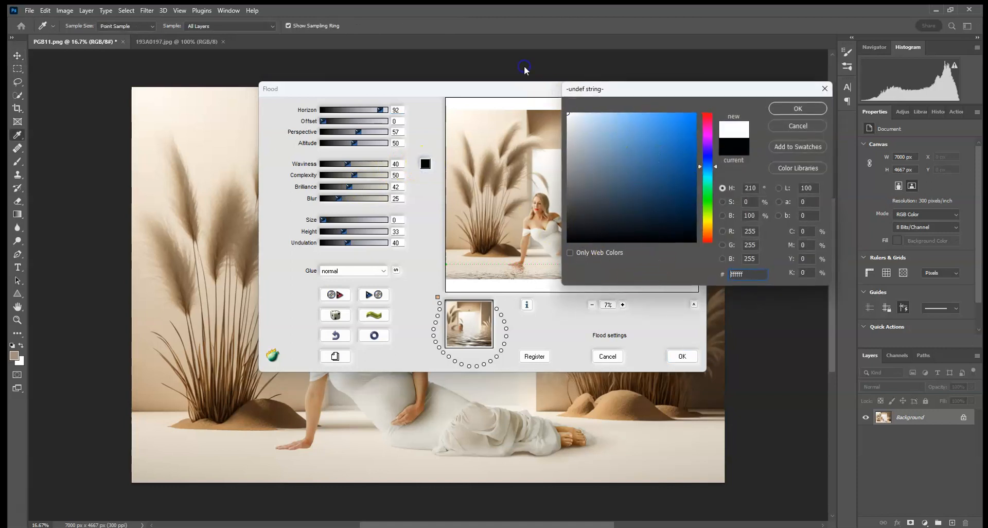
left_click(796, 109)
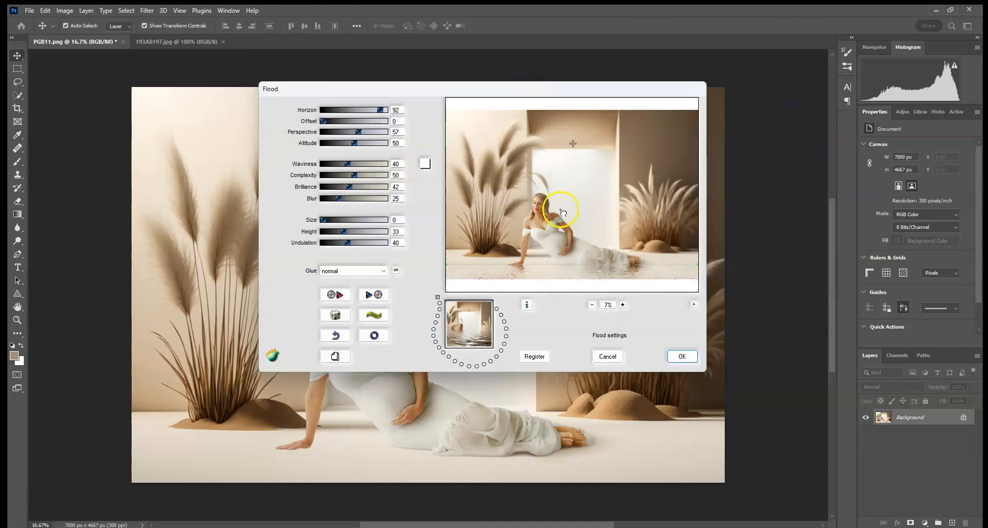
Set the Flood water colour to brown, aa7f50.
left_click(425, 163)
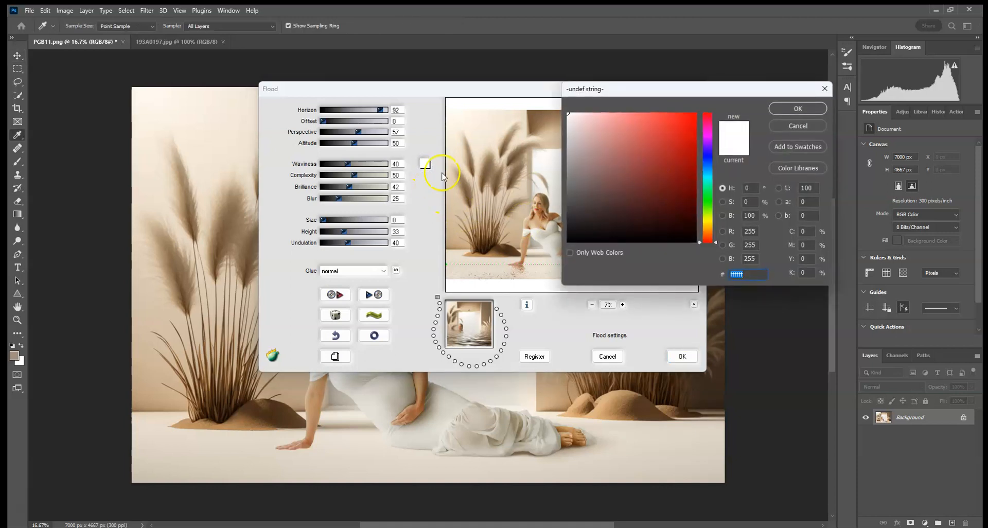
left_click_drag(685, 100, 788, 129)
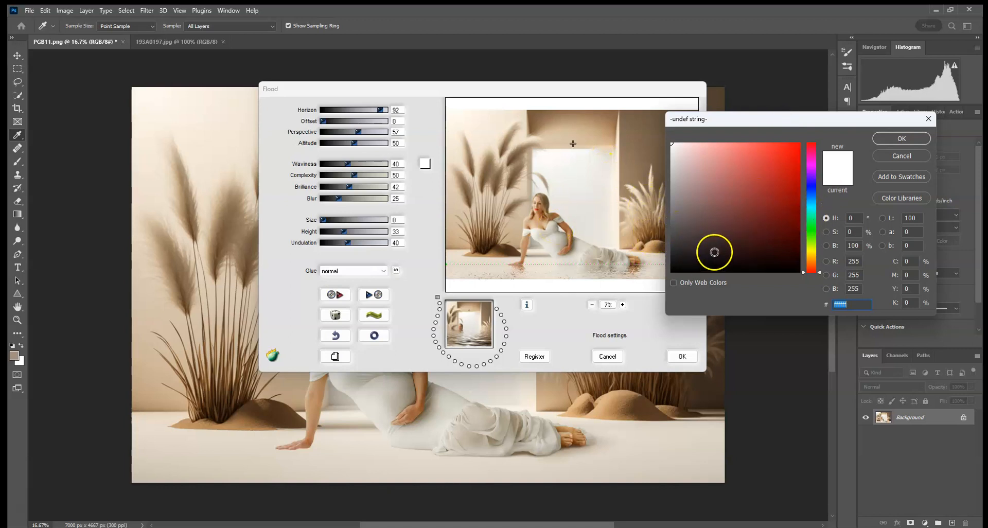
left_click(811, 261)
left_click(740, 185)
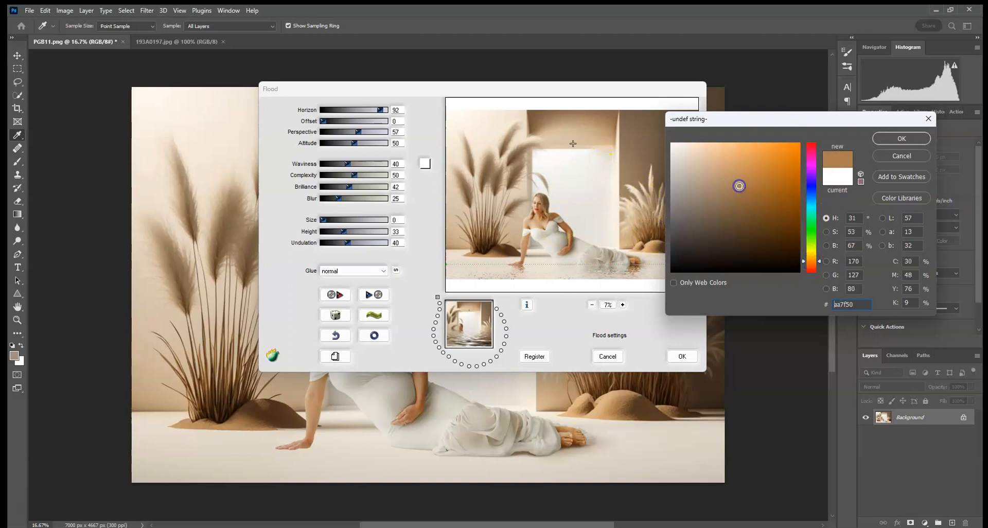
left_click(895, 139)
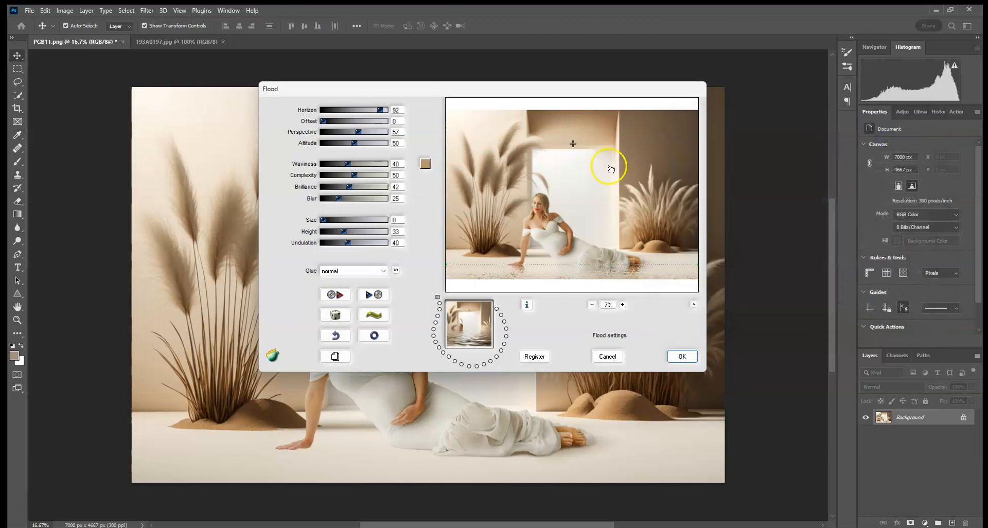
Set the Flood filter's Perspective to 13, Size to 22 and Waviness to 16, and apply it.
left_click_drag(348, 164, 359, 164)
left_click_drag(341, 135, 332, 134)
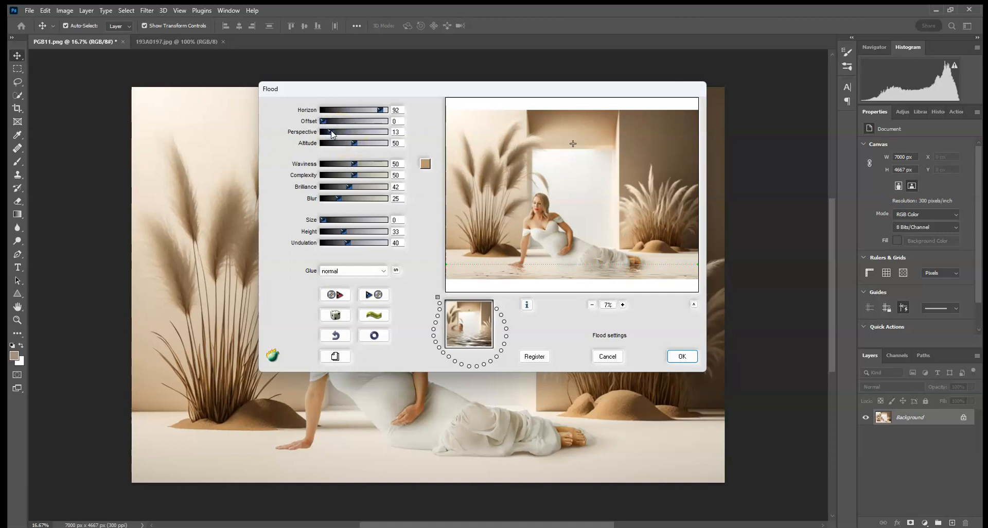
left_click(344, 220)
left_click(363, 164)
left_click_drag(365, 165, 334, 165)
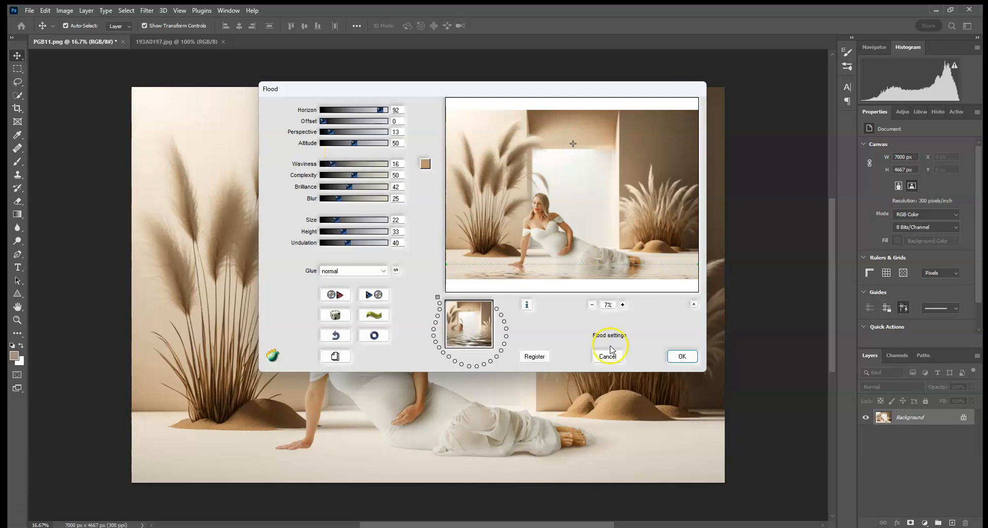
left_click(684, 356)
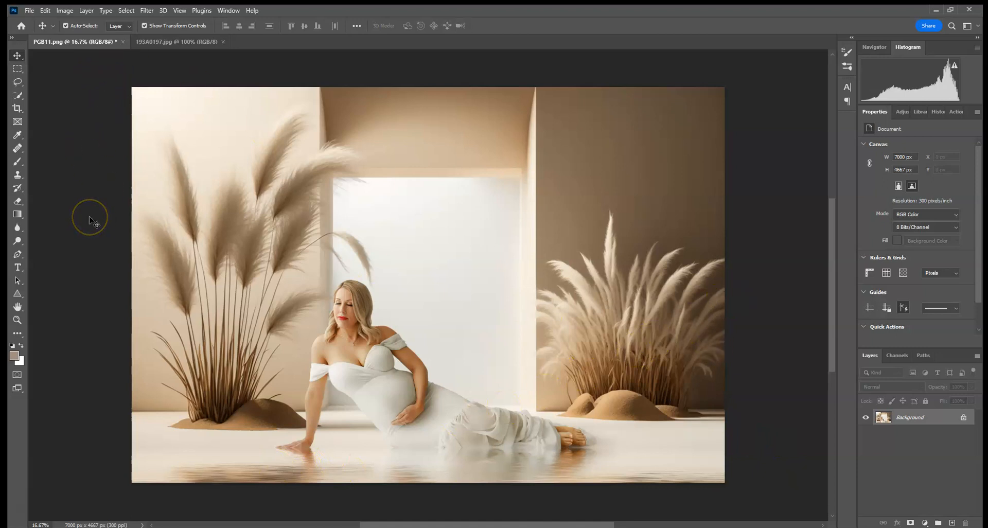
Delete the Free Transform state and everything after it from the history, and flatten the image again.
left_click(936, 113)
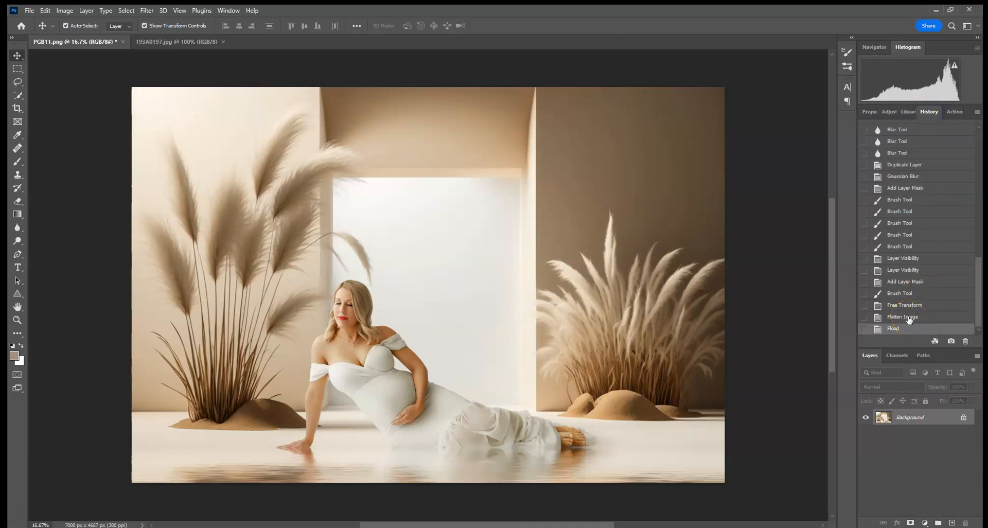
left_click(907, 305)
left_click(965, 341)
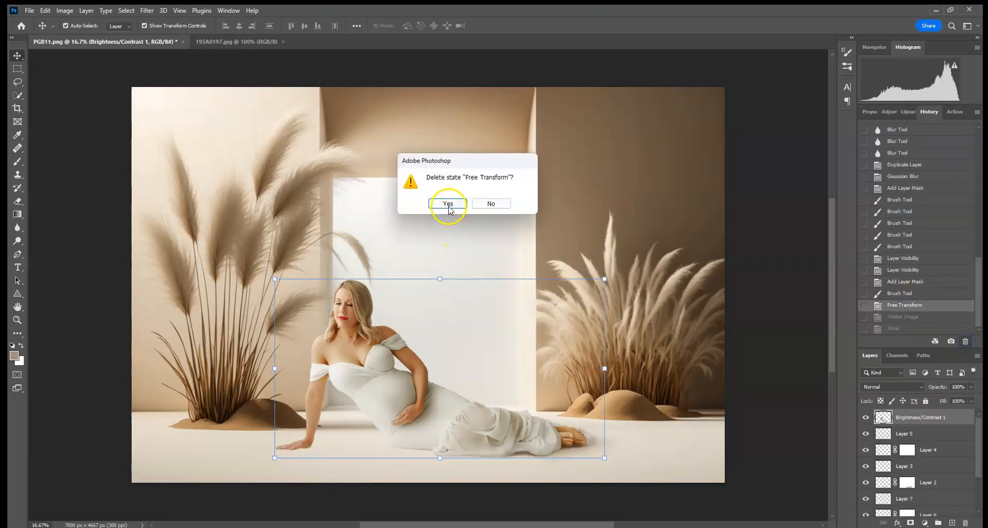
left_click(447, 204)
right_click(958, 511)
left_click(916, 400)
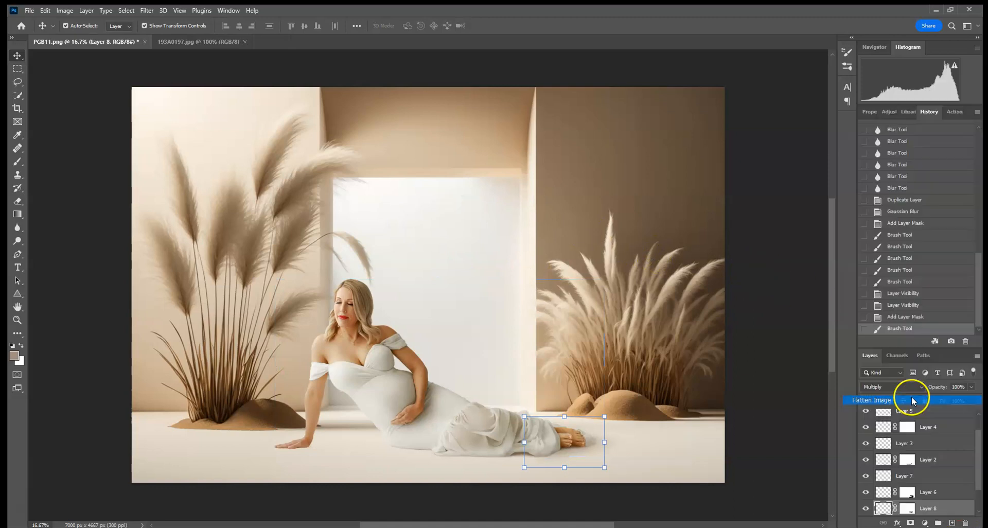
Apply the Flood filter again with Waviness 8 and Altitude 23, keeping Perspective at about 13.
left_click(151, 10)
left_click(285, 282)
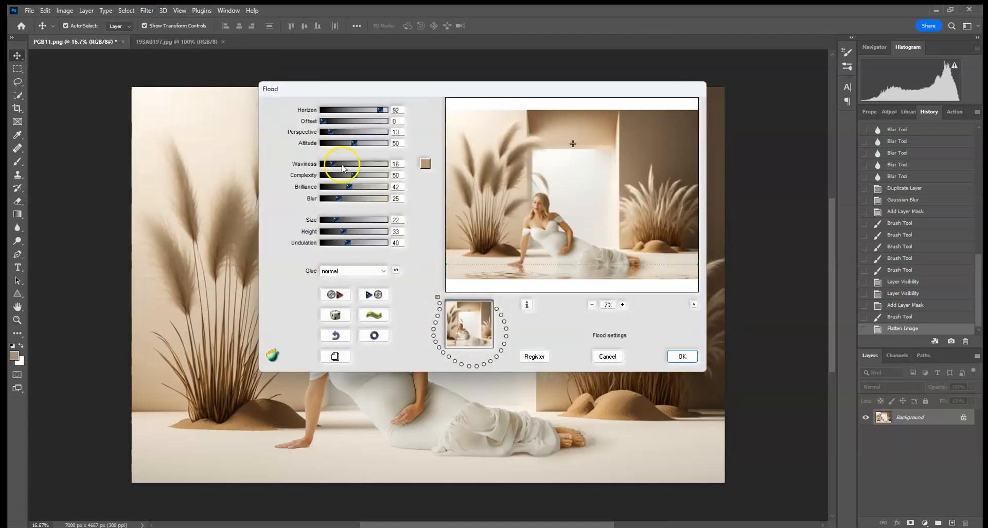
left_click_drag(332, 167, 327, 166)
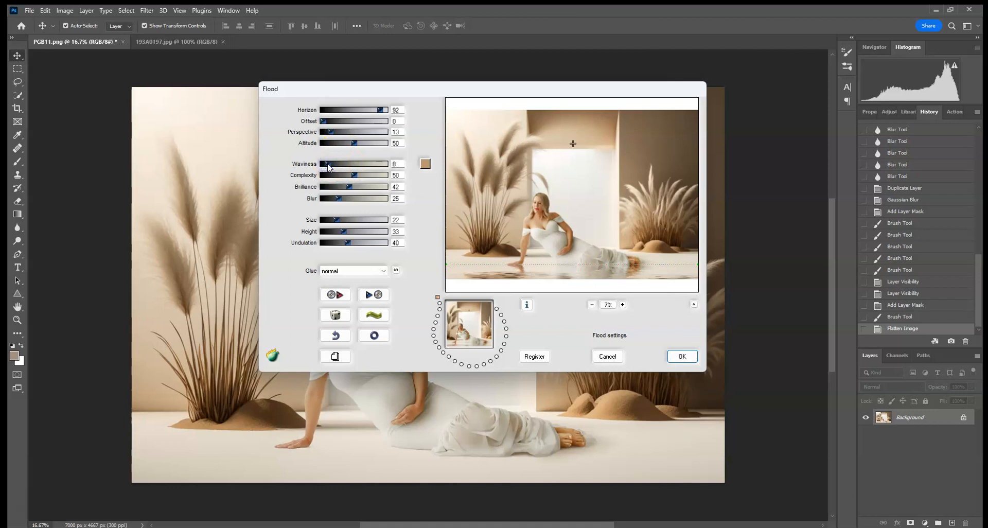
left_click(343, 144)
left_click_drag(344, 146, 338, 146)
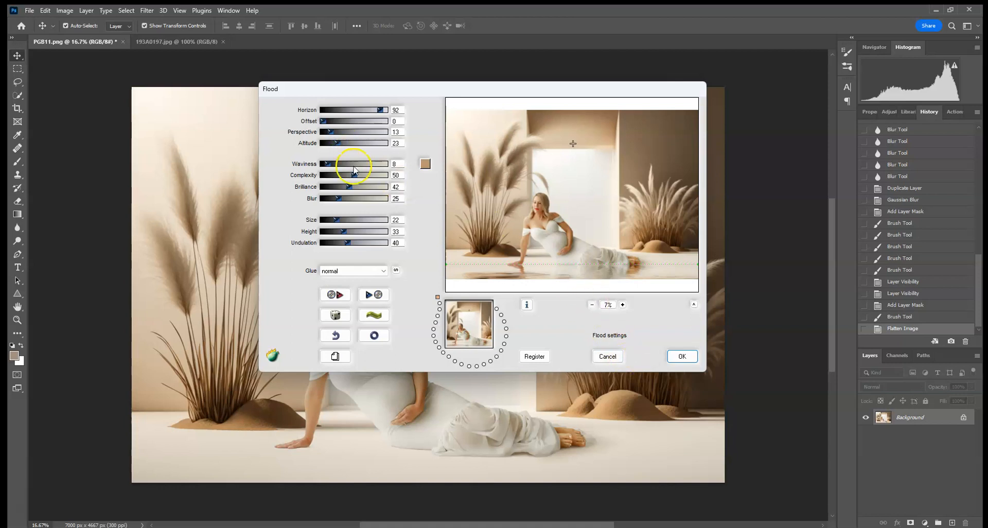
left_click_drag(331, 134, 331, 134)
left_click(679, 356)
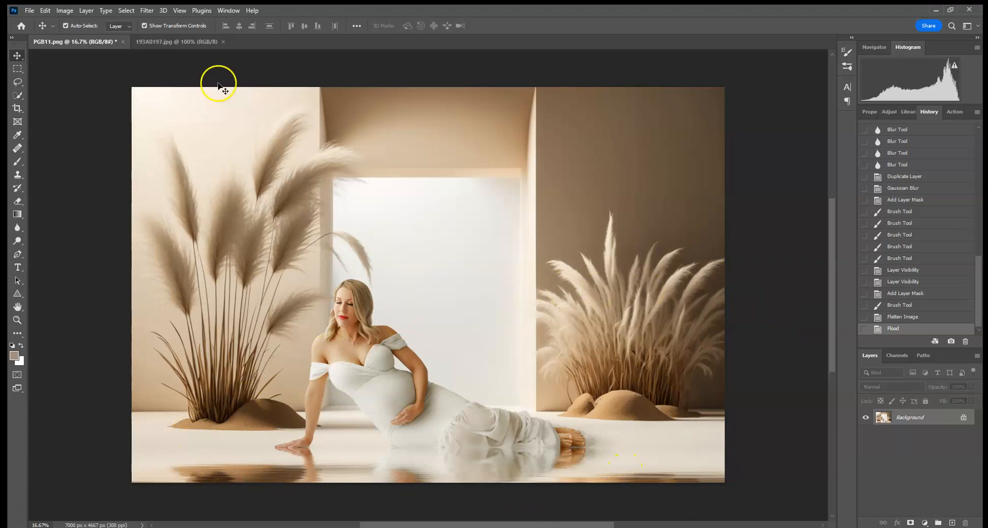
Undo the Flood and reapply it with Horizon kept at 92 and Waviness raised to 20.
left_click(46, 10)
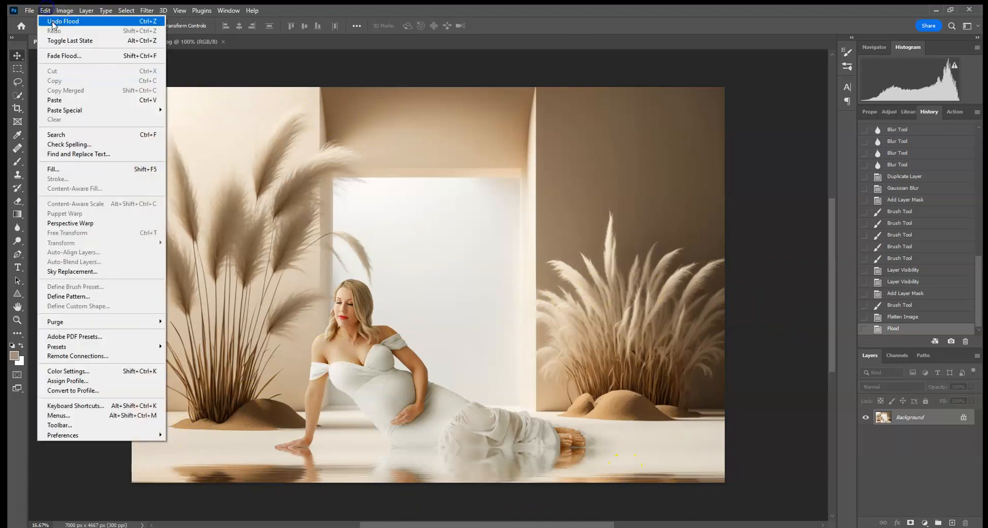
left_click(53, 23)
left_click(146, 10)
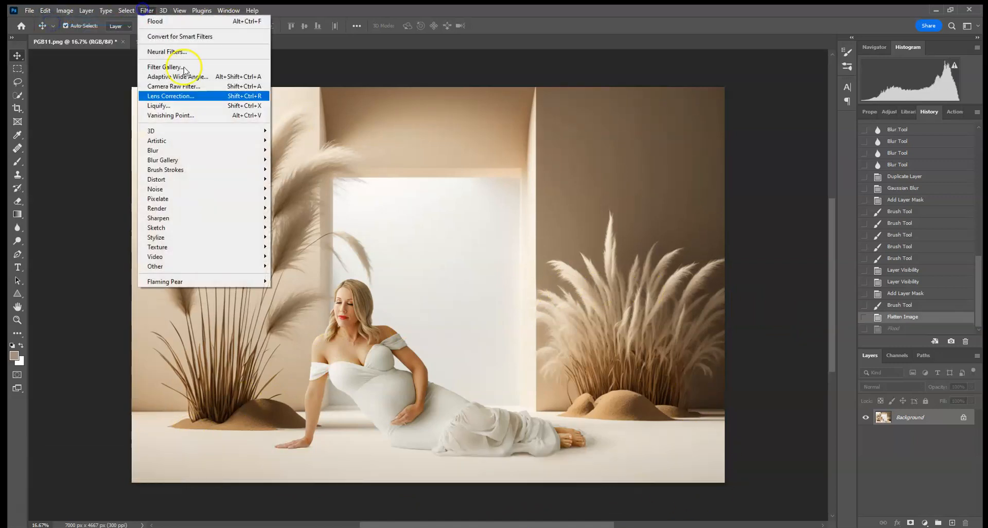
mouse_move(198, 281)
left_click(277, 281)
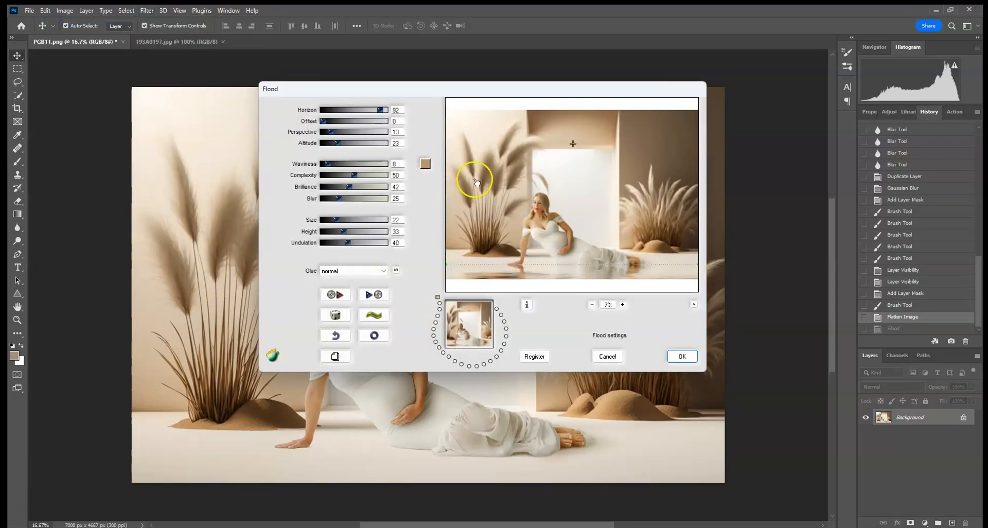
left_click(363, 110)
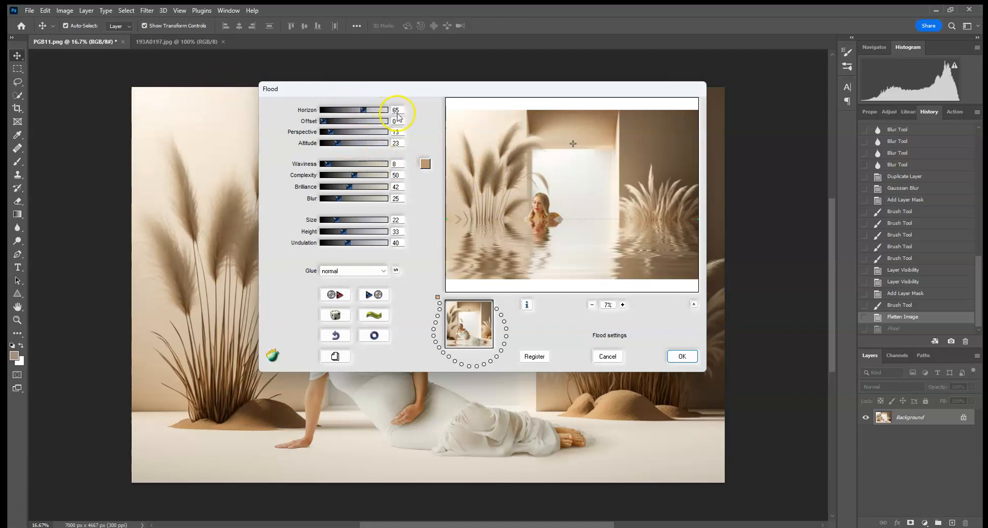
type("92")
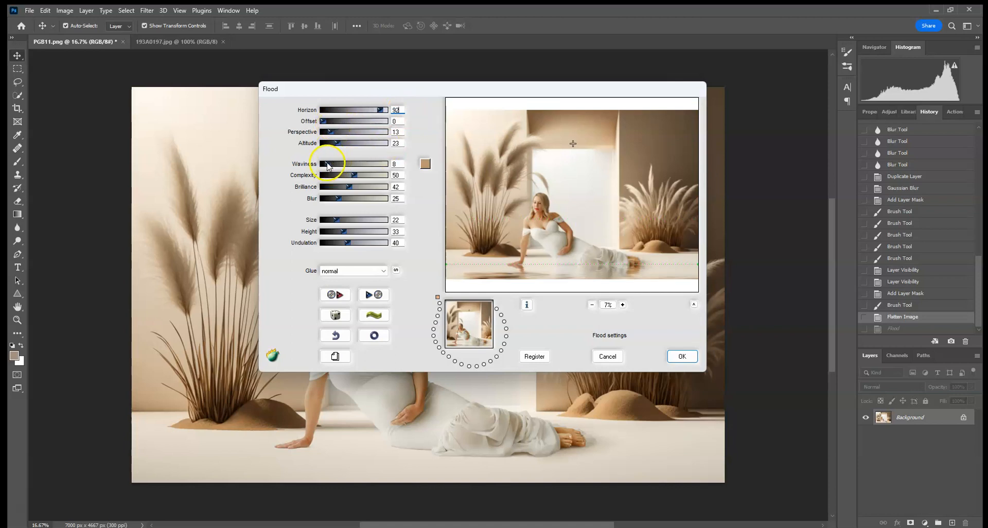
left_click_drag(328, 163, 335, 163)
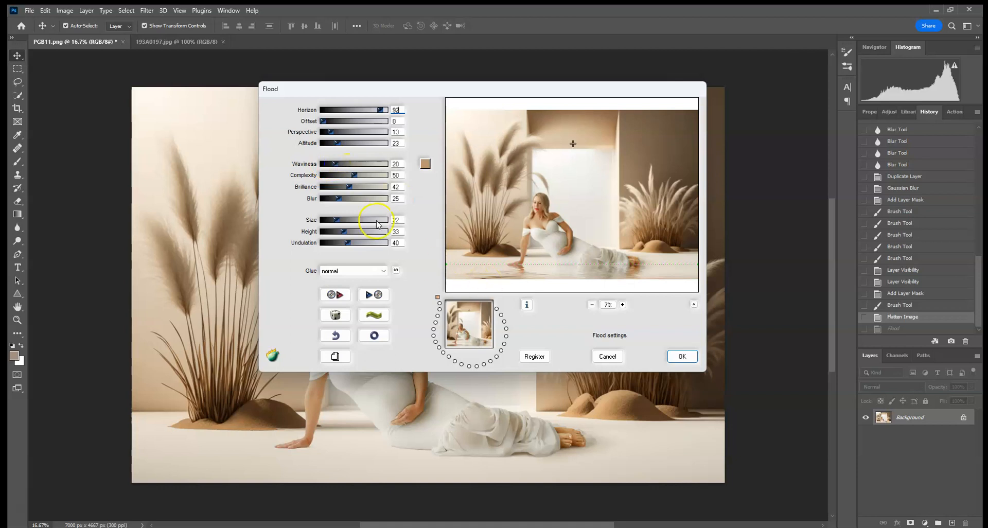
left_click(682, 356)
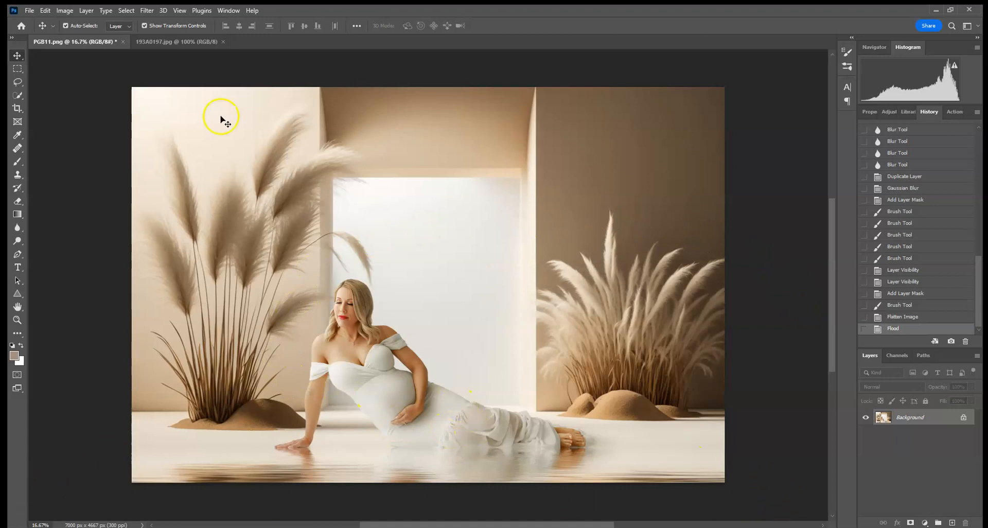
Undo the last Flood and try it again with much stronger waves, setting Waviness to 78.
left_click(46, 11)
left_click(53, 21)
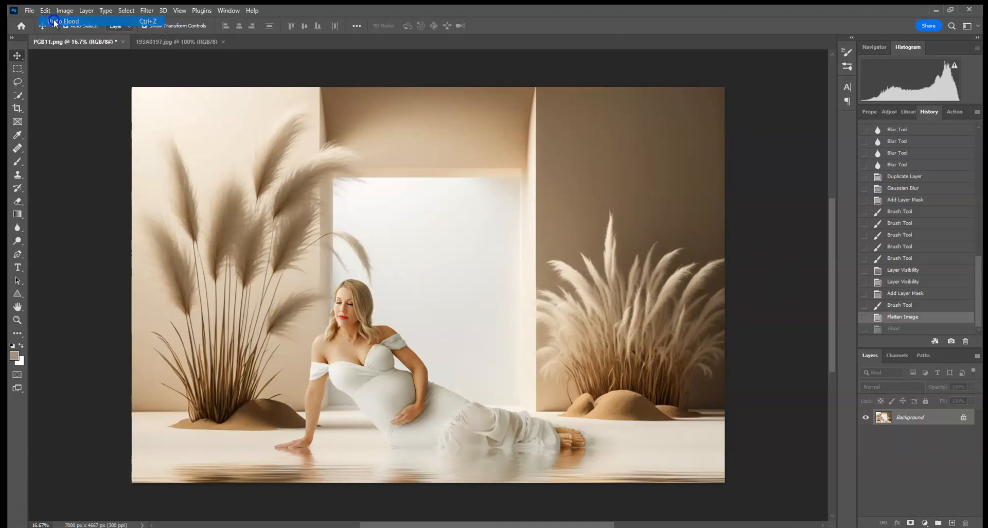
left_click(147, 10)
mouse_move(188, 282)
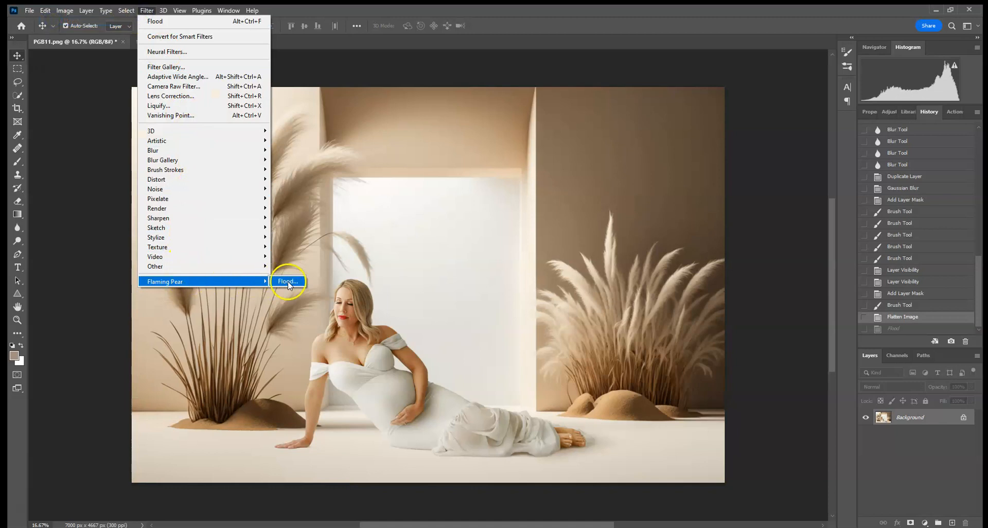
left_click(288, 282)
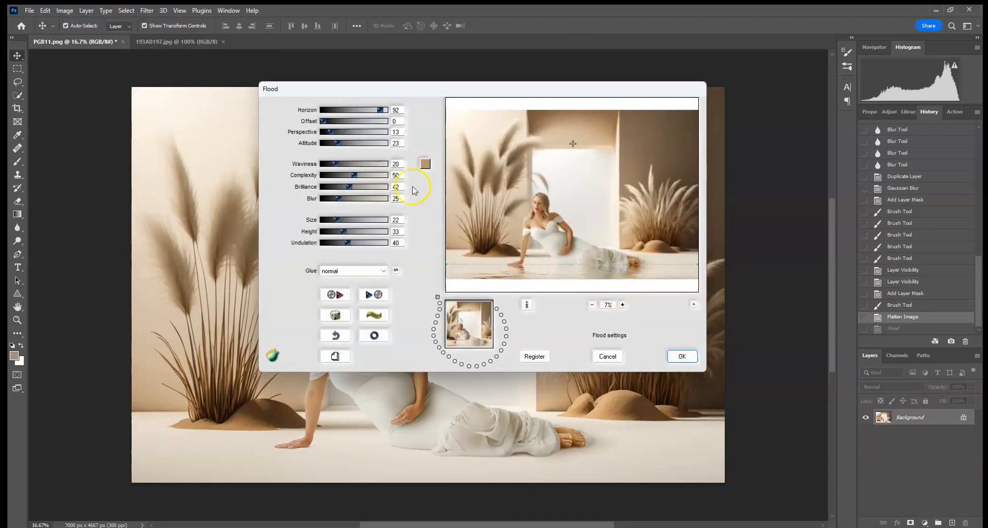
left_click_drag(334, 167, 320, 165)
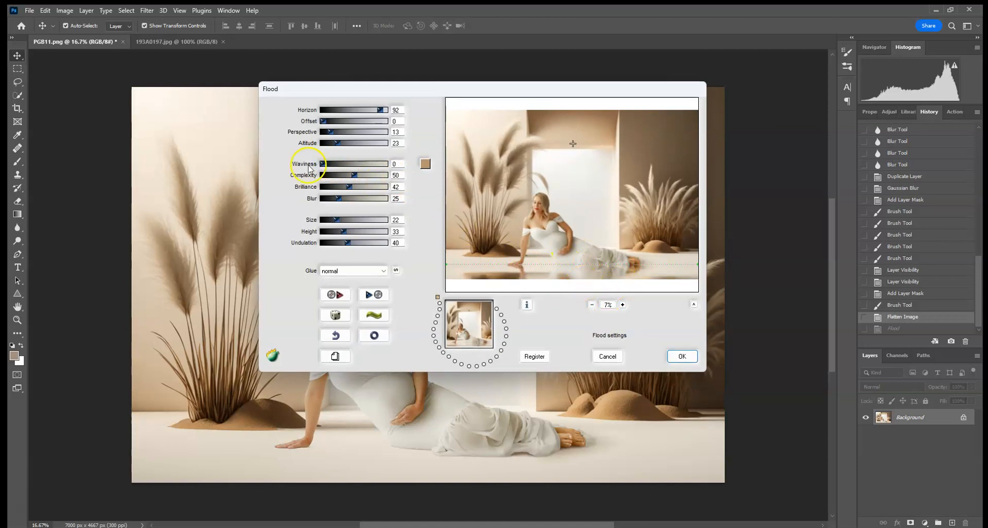
left_click_drag(323, 165, 325, 165)
left_click(686, 357)
left_click(371, 164)
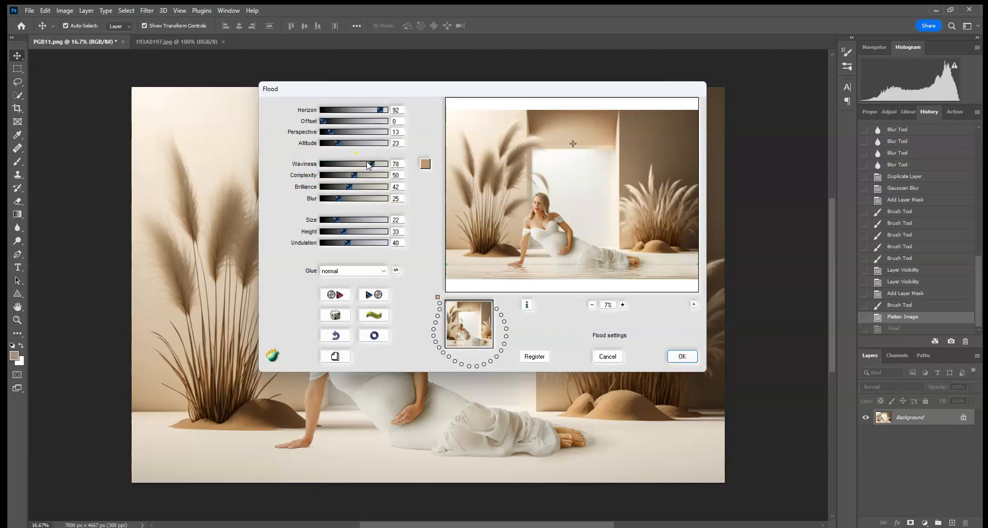
left_click(685, 358)
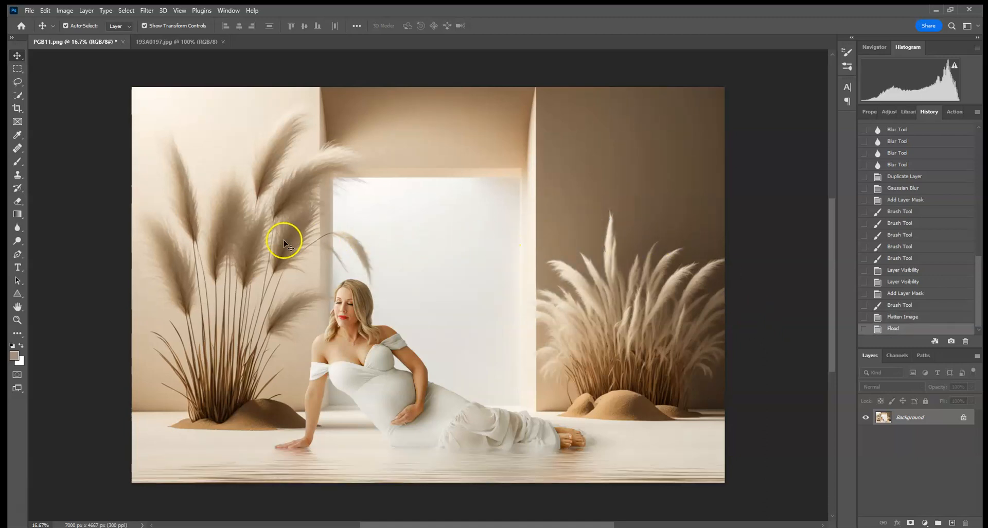
Undo the wavy Flood result and try the filter again with Waviness 0.
left_click(45, 10)
left_click(45, 23)
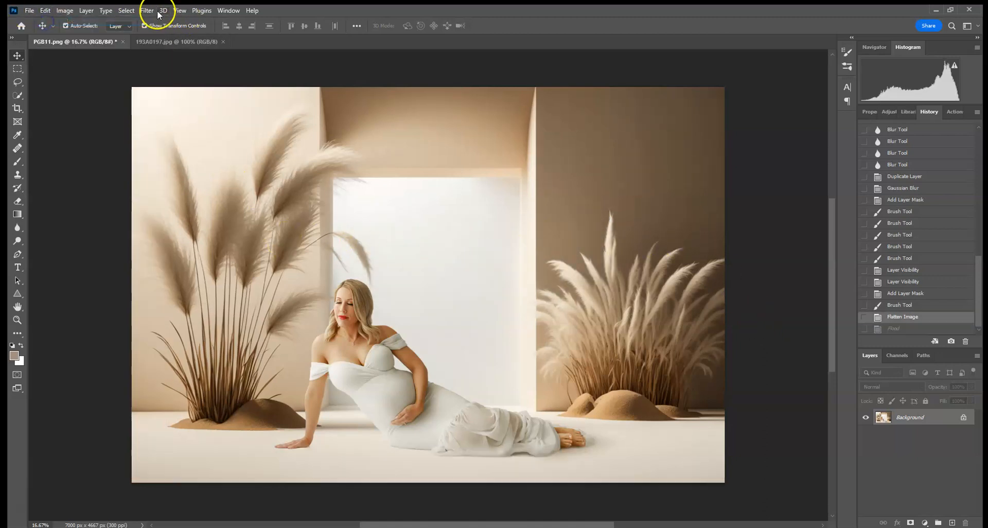
left_click(148, 10)
mouse_move(194, 281)
left_click(289, 283)
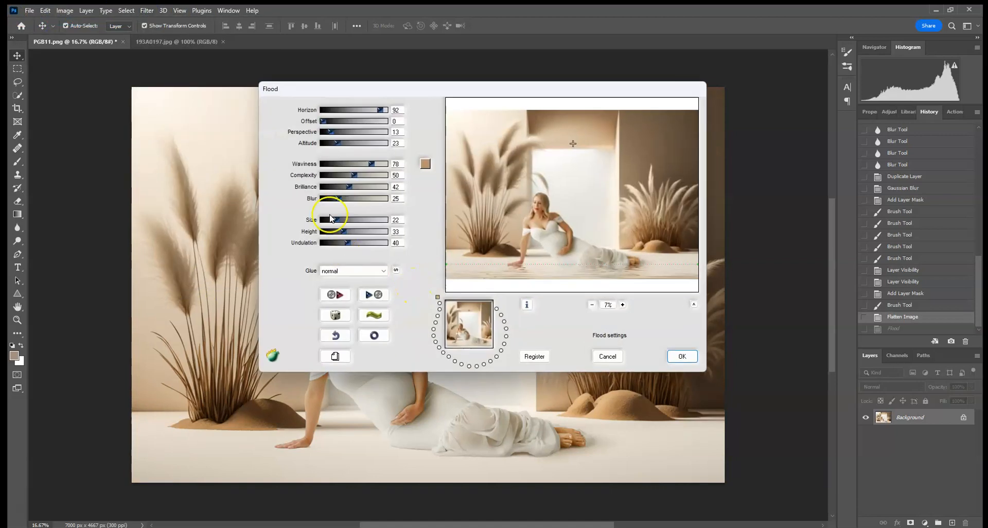
left_click(683, 356)
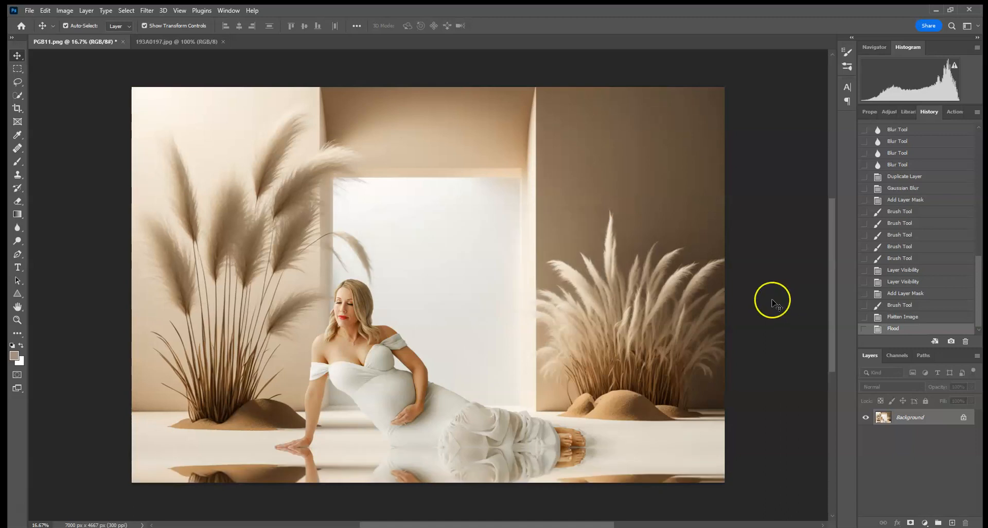
Undo the flat reflection and reapply the Flood filter with Waviness 14 and Complexity 82.
left_click(45, 12)
left_click(60, 19)
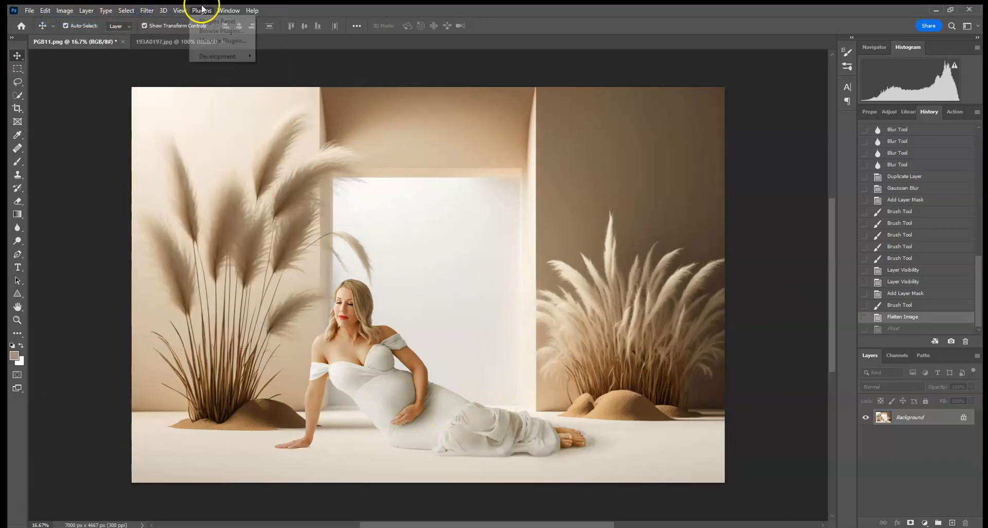
left_click(146, 10)
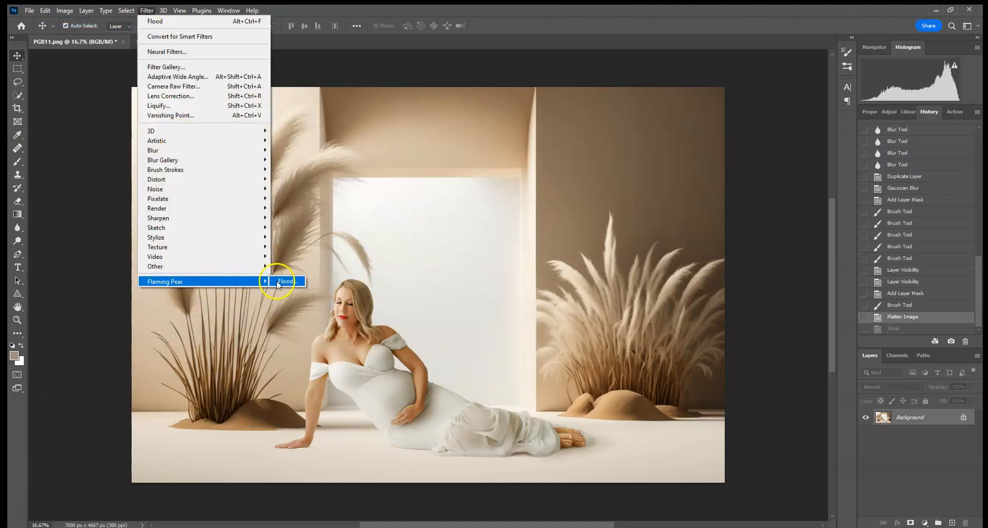
left_click(277, 281)
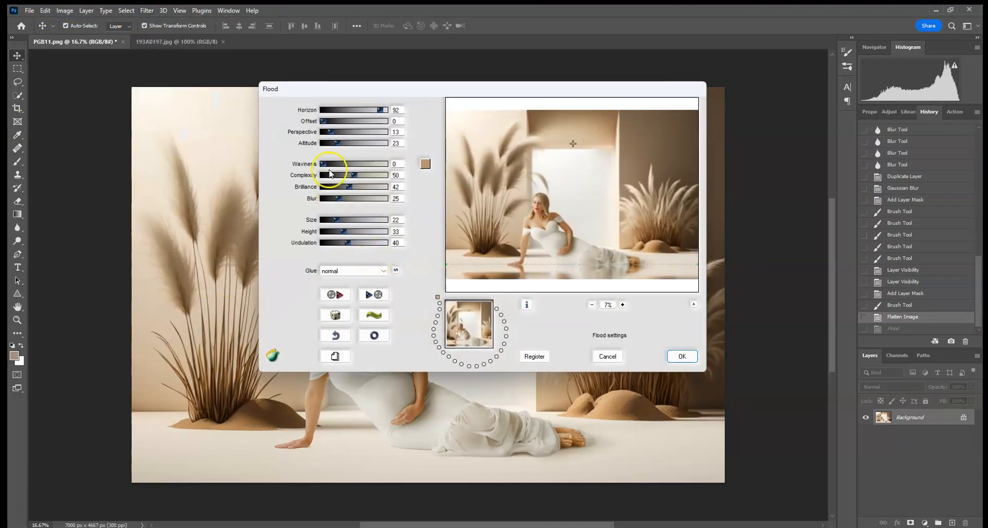
left_click(332, 164)
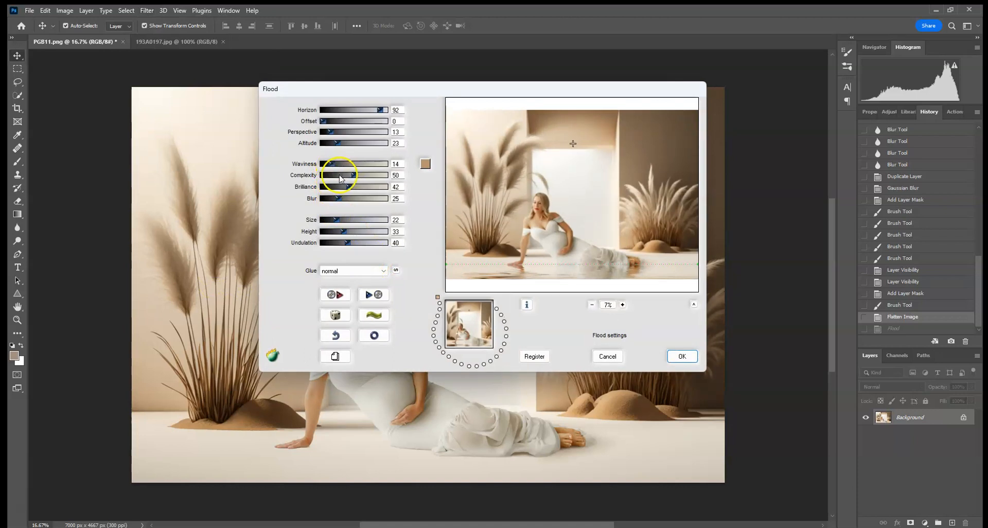
left_click(376, 177)
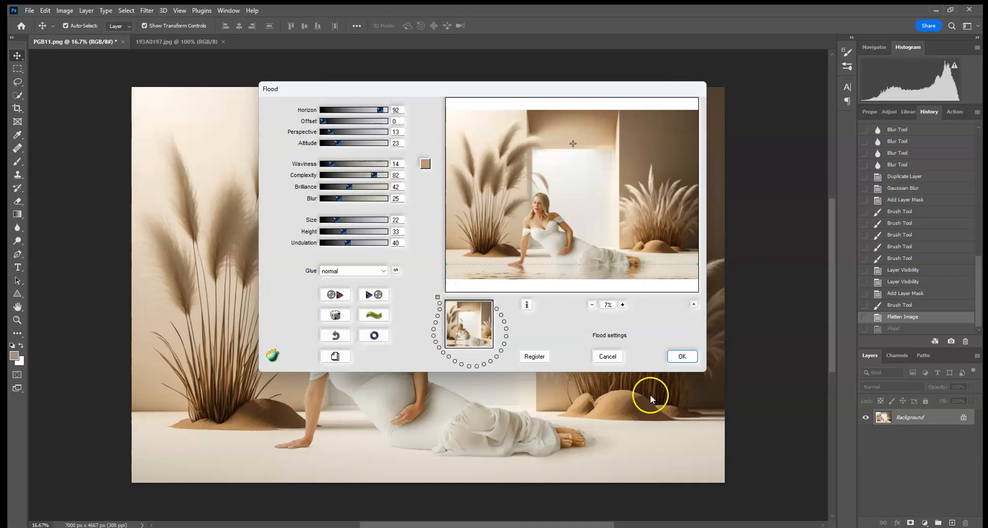
left_click(686, 357)
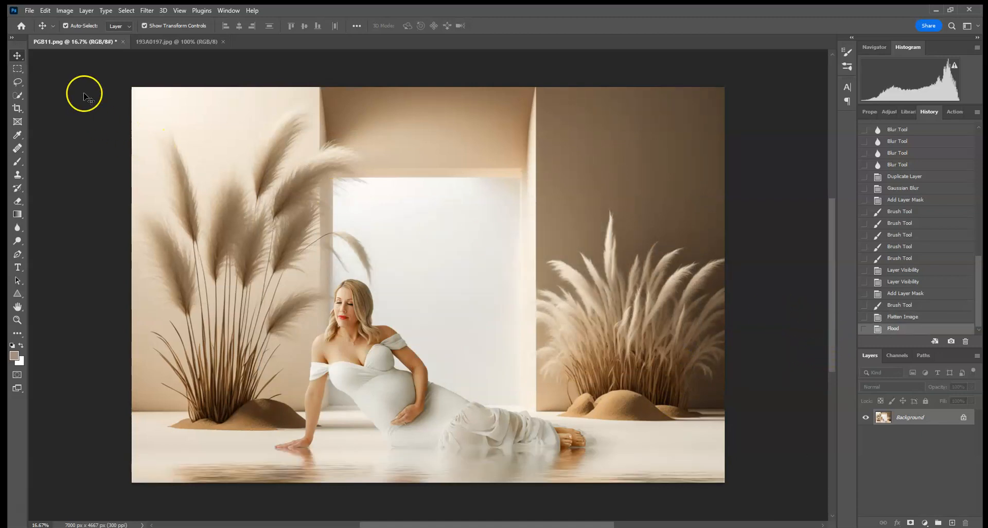
Undo the Flood on the Background, duplicate that layer, and rerun the last Flood filter on the copy.
left_click(45, 11)
left_click(61, 21)
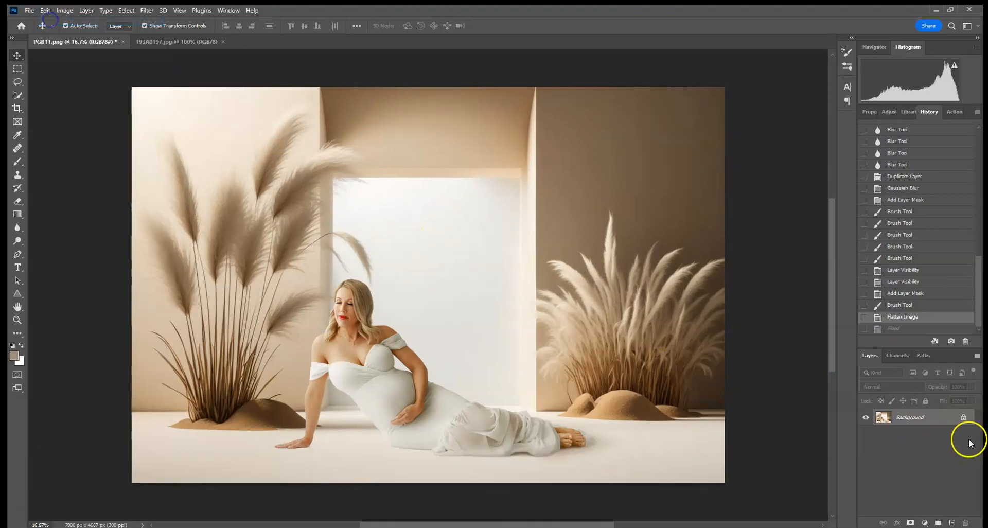
left_click_drag(951, 420, 952, 523)
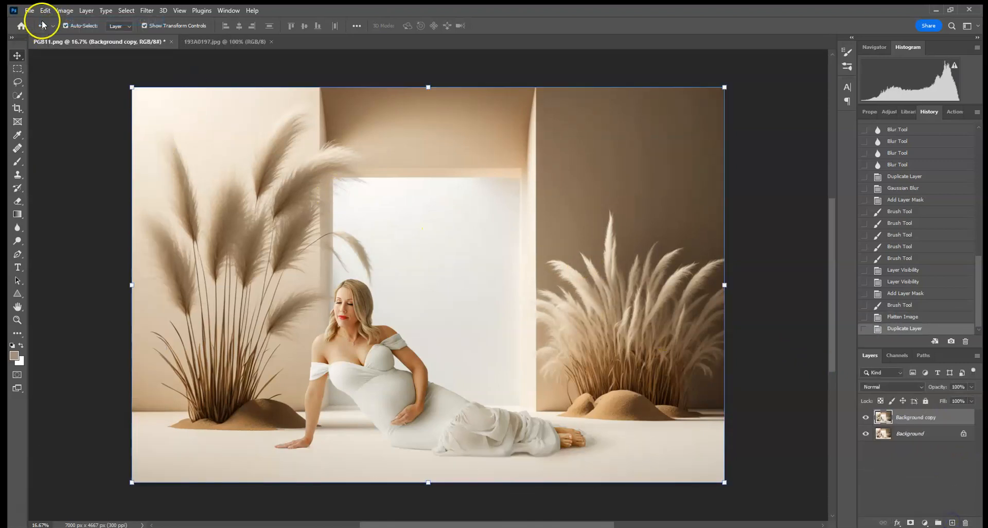
left_click(146, 10)
left_click(154, 19)
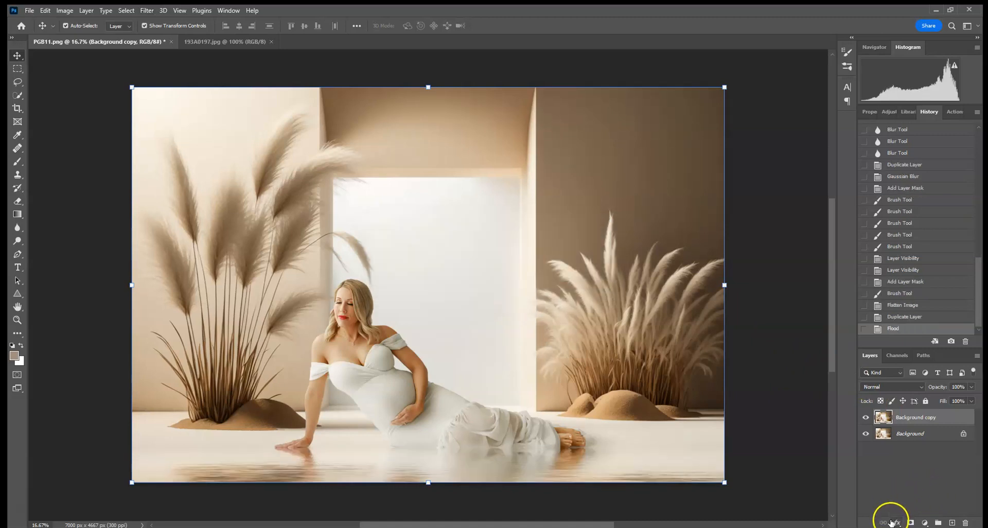
Add a layer mask to the Background copy and set a soft round brush to 464 px.
left_click(911, 523)
left_click(17, 161)
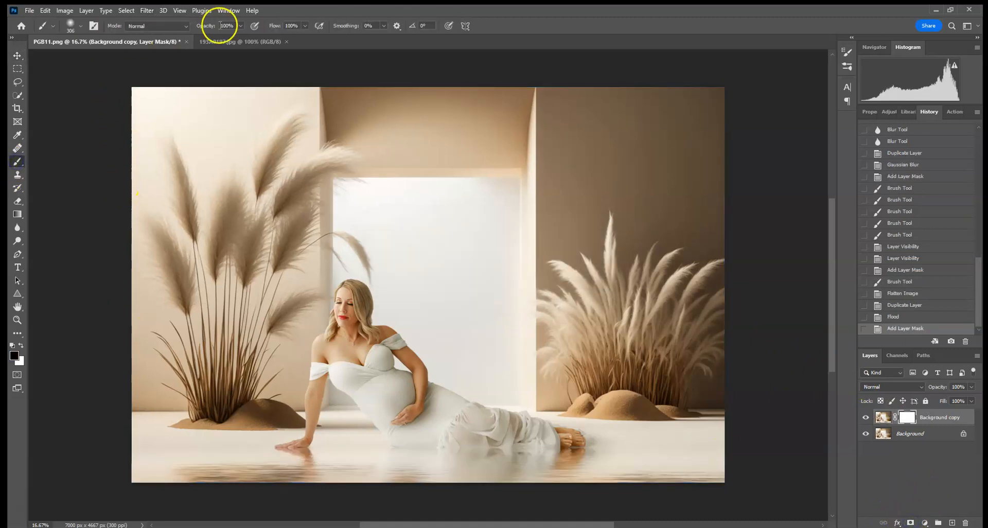
left_click(80, 25)
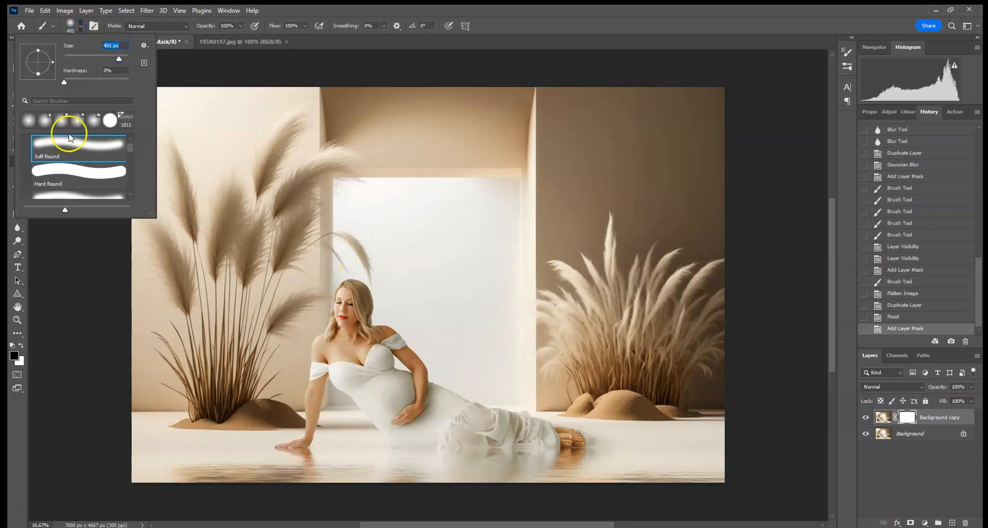
left_click_drag(119, 58, 121, 58)
Paint black on the copy's mask over the dress, hand, feet and base of the sand mounds to hide the water there.
left_click(345, 451)
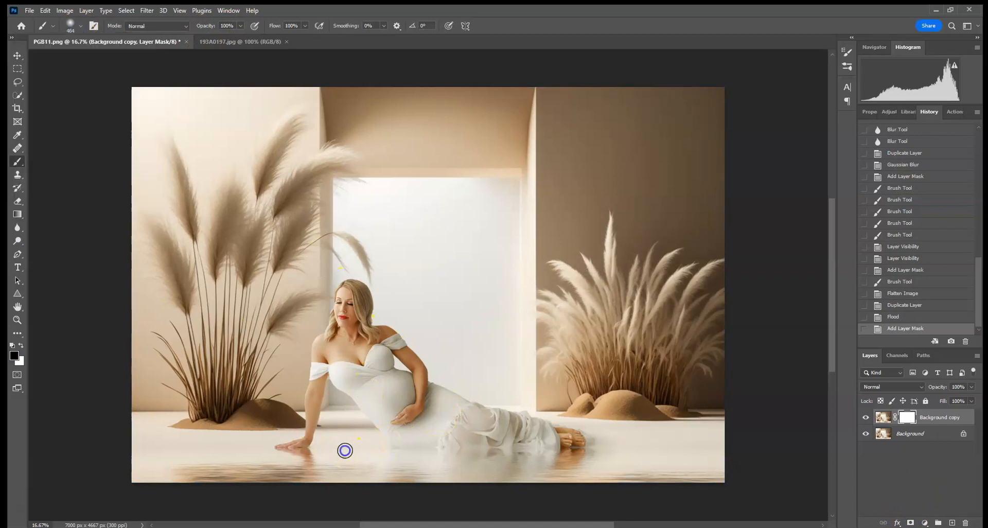
left_click_drag(377, 446, 495, 442)
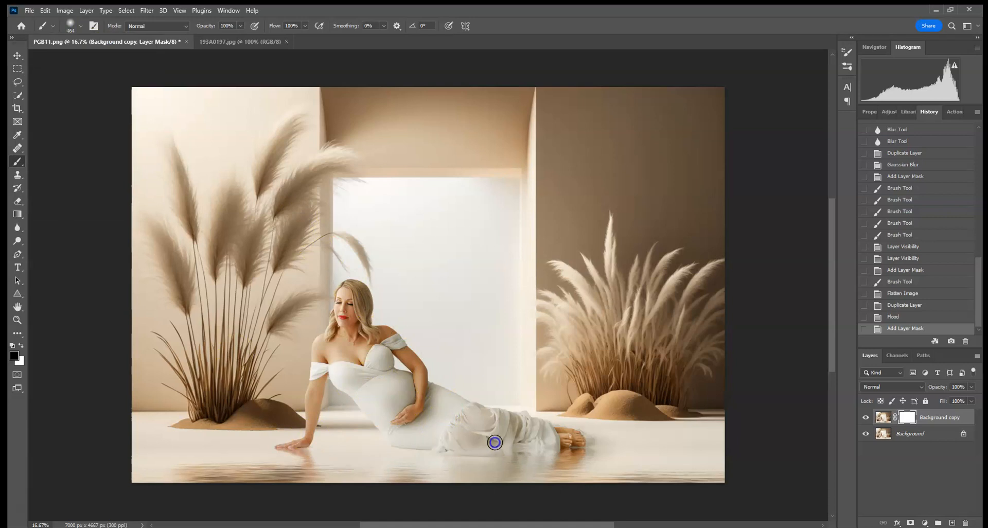
left_click_drag(564, 427, 638, 437)
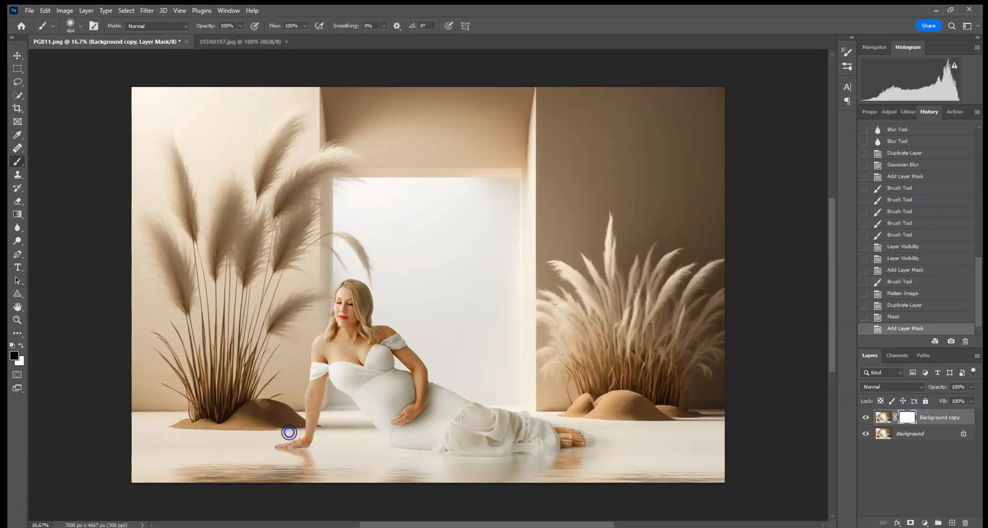
left_click_drag(116, 437, 235, 431)
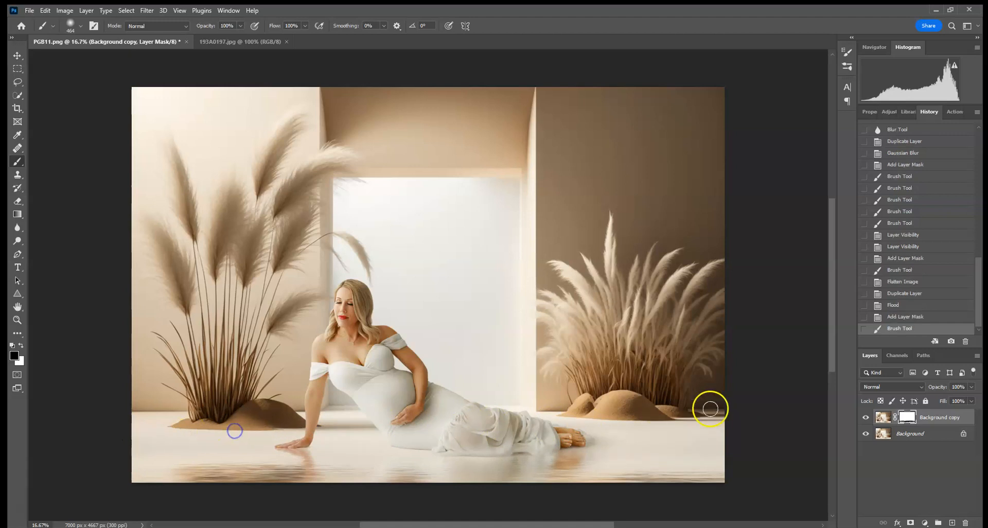
key("ctrl+plus")
left_click_drag(641, 456, 637, 261)
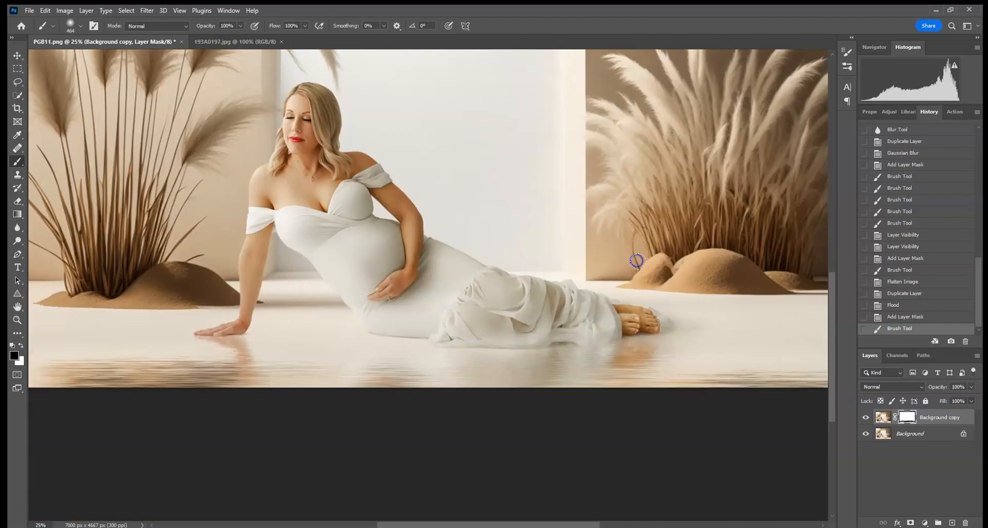
left_click_drag(636, 330, 601, 327)
mouse_move(531, 325)
left_mouse_down()
mouse_move(576, 318)
mouse_move(465, 305)
mouse_move(420, 328)
mouse_move(378, 309)
left_mouse_up()
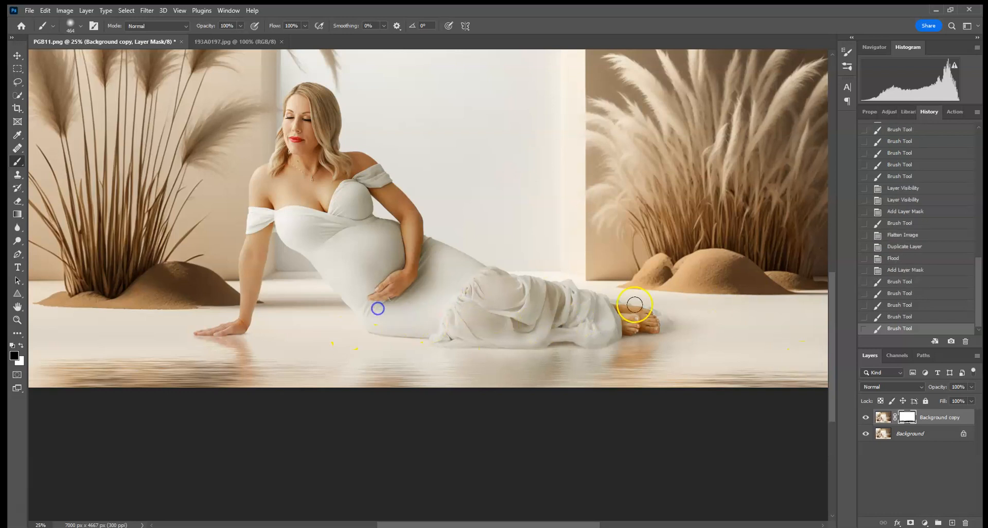
left_click_drag(222, 290, 454, 298)
left_click_drag(433, 329, 421, 326)
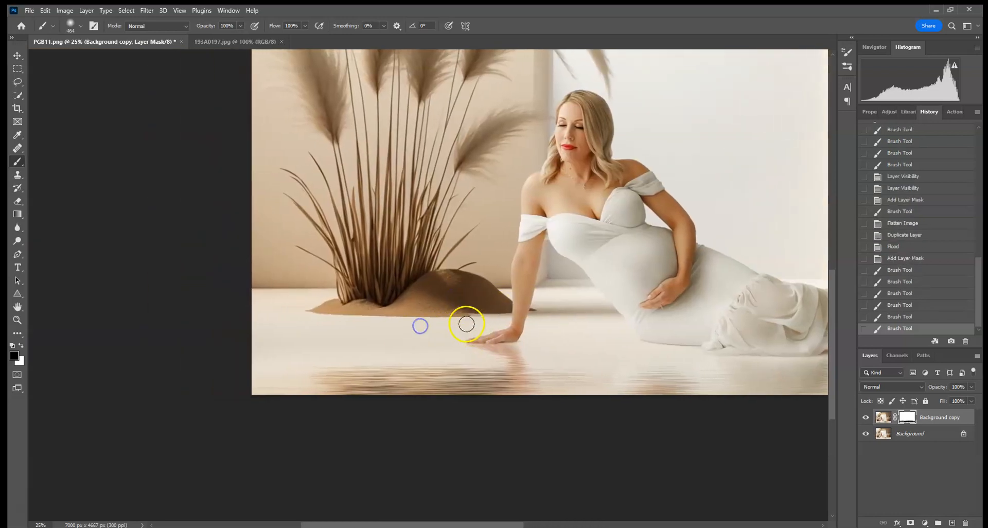
Delete the mask's first brush stroke and all strokes after it from the history.
left_click(912, 271)
left_click(965, 340)
left_click(447, 201)
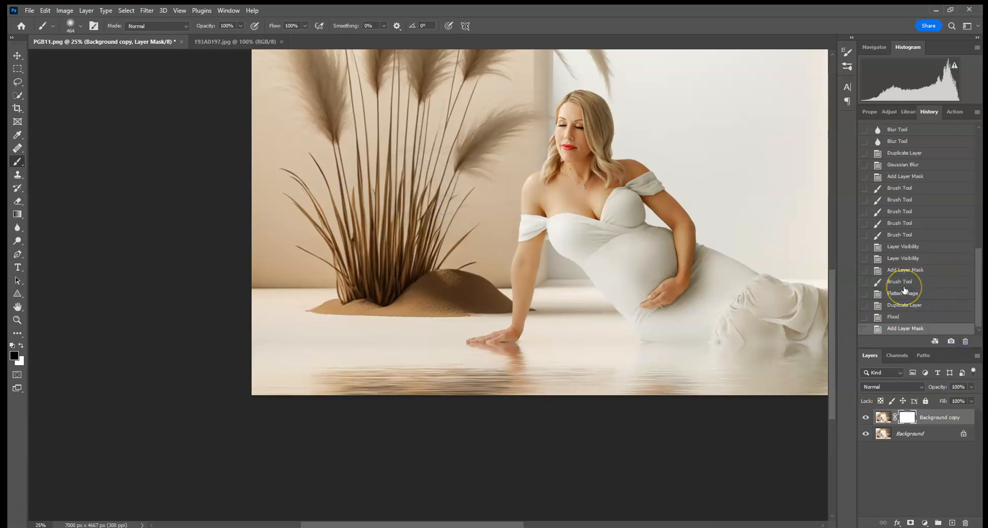
Compare the whole image at its earliest history state with the latest Add Layer Mask state.
key("ctrl+minus")
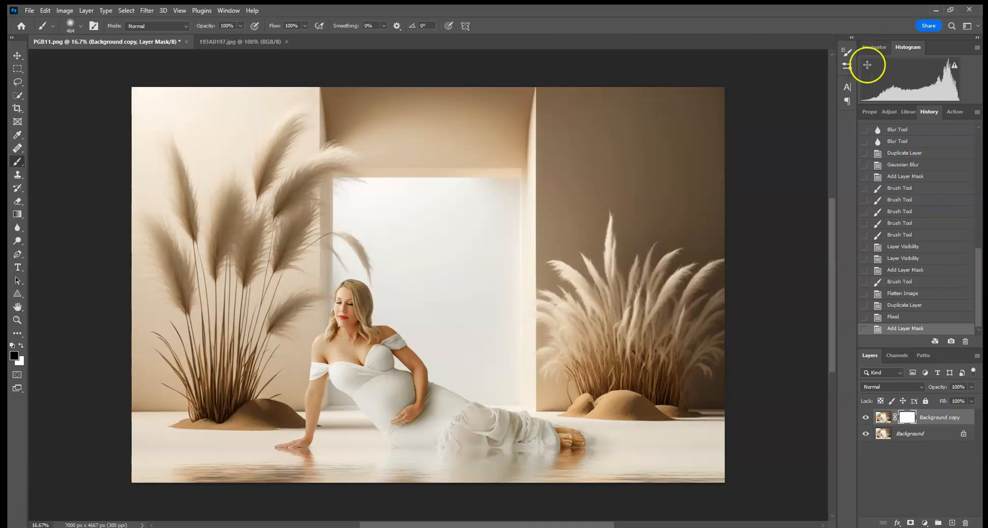
left_click(954, 112)
left_click(929, 112)
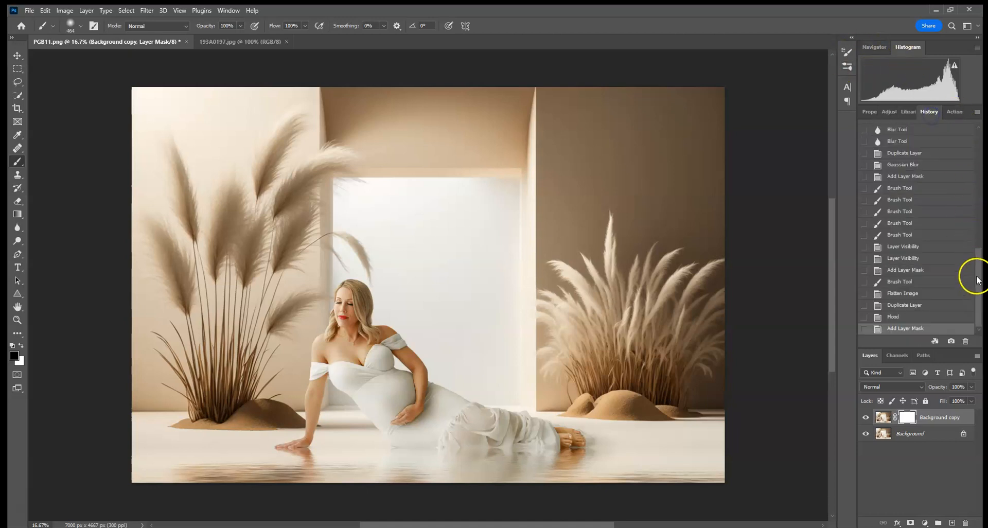
left_click_drag(977, 276, 979, 121)
left_click(934, 132)
left_click_drag(970, 161, 973, 269)
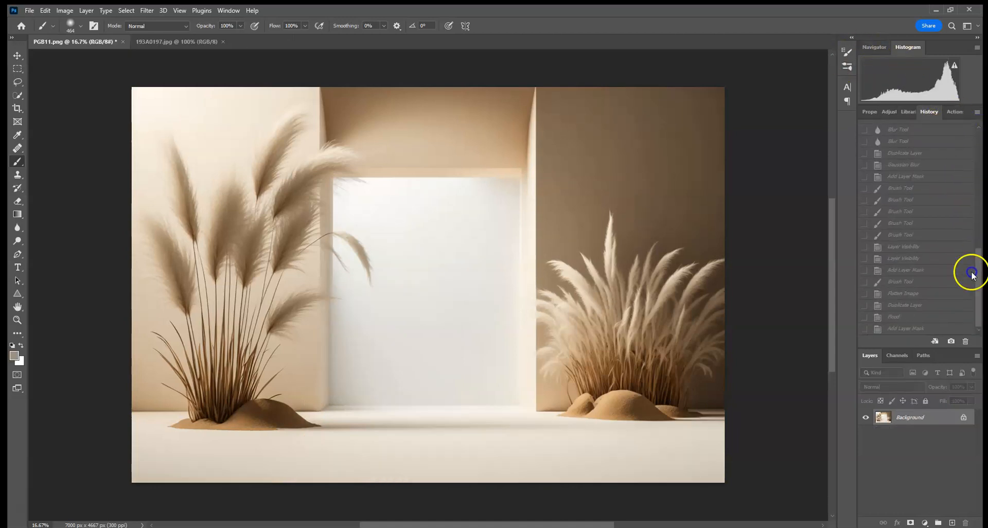
left_click(927, 328)
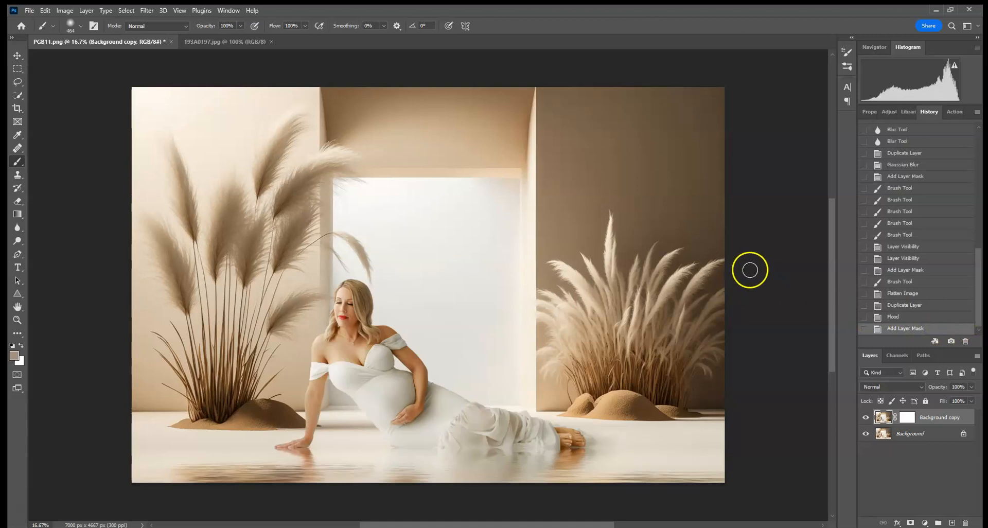